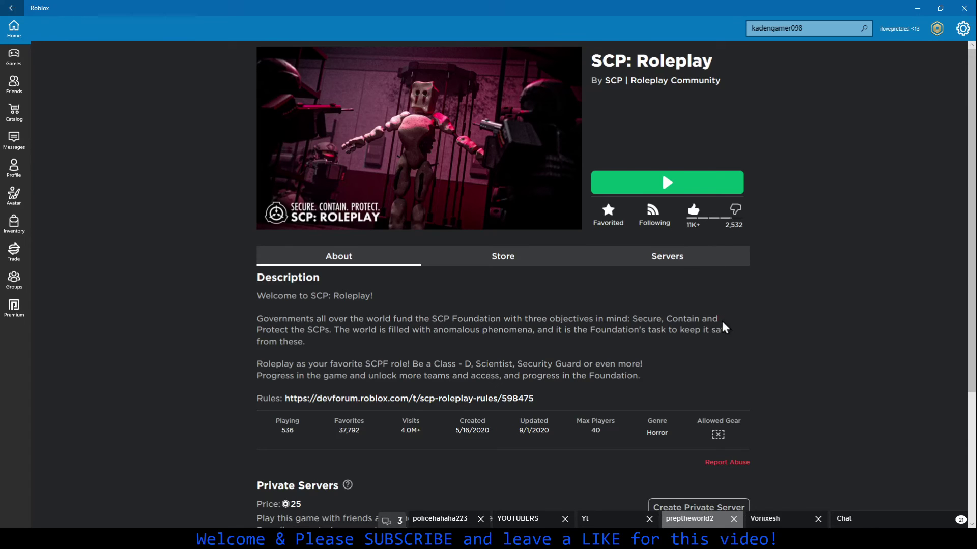
scroll(664, 340, down, 3)
scroll(611, 396, down, 1)
scroll(568, 452, up, 3)
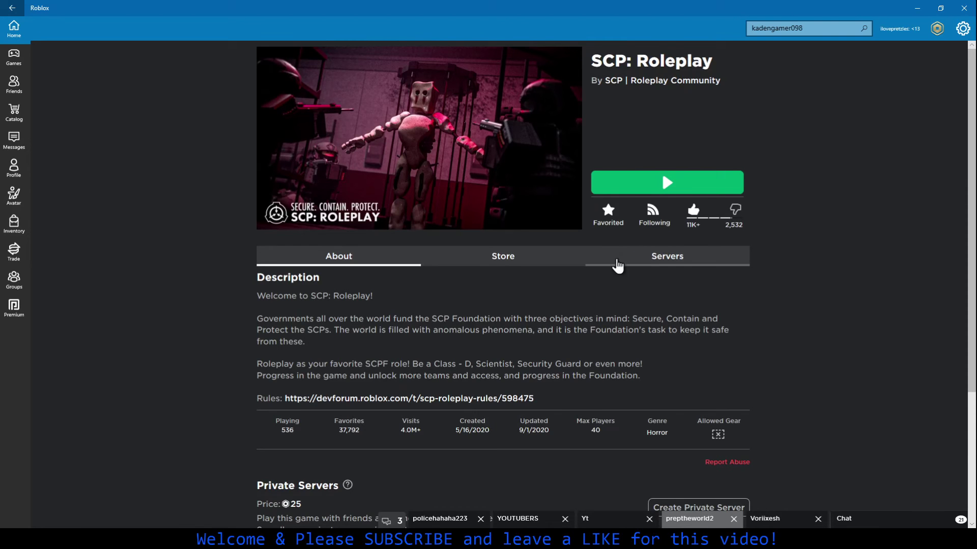
scroll(336, 272, down, 10)
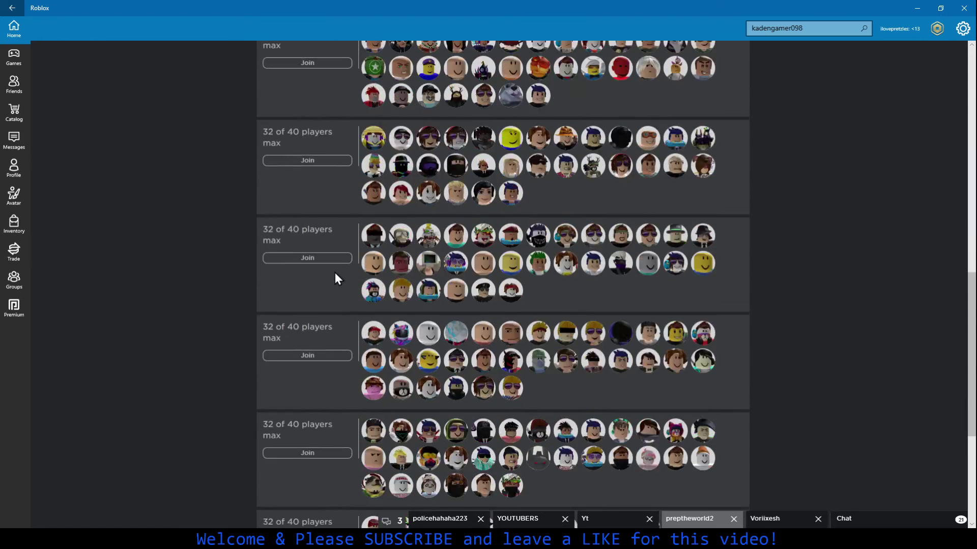
scroll(316, 326, up, 10)
scroll(342, 424, down, 3)
scroll(357, 198, down, 2)
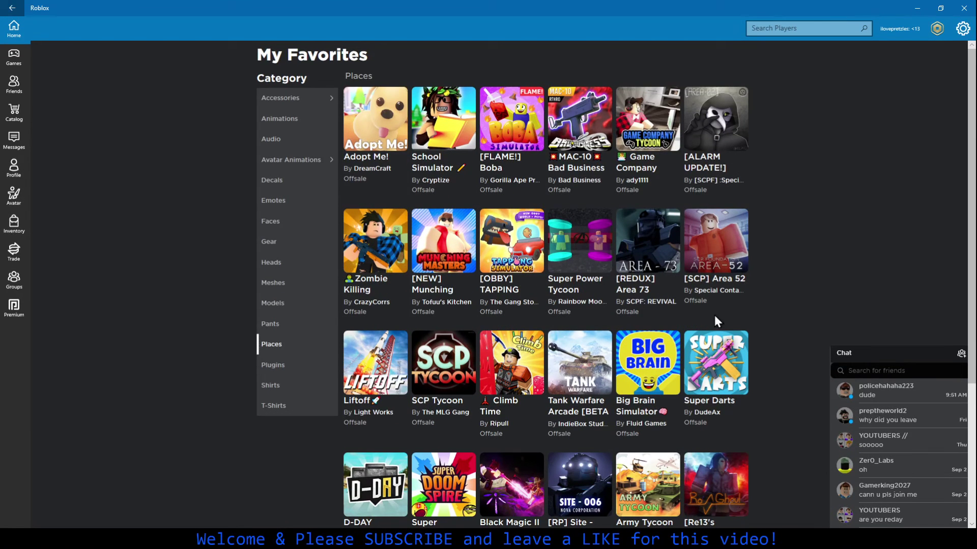
scroll(714, 315, down, 3)
scroll(648, 381, down, 1)
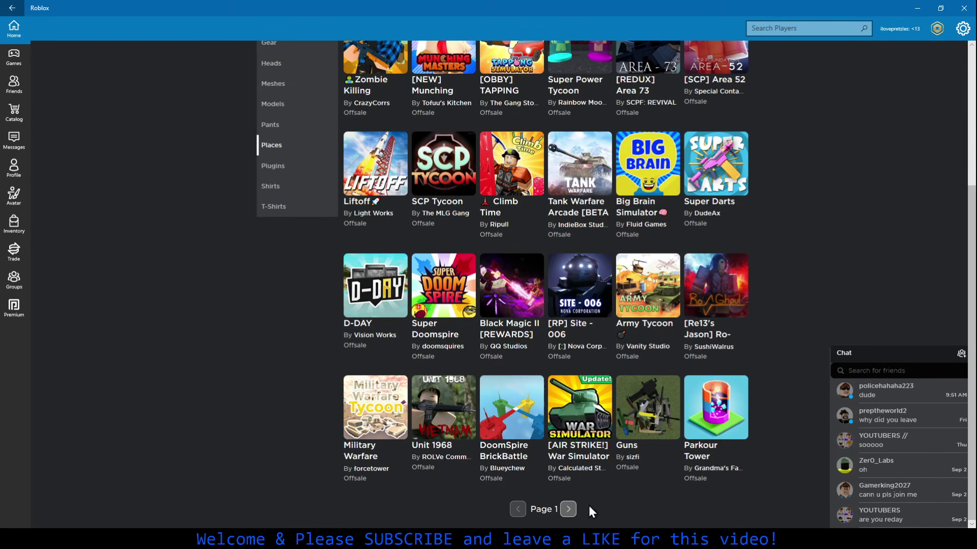
Page to the third page of favourite places and open the SCP: Roleplay game page
click(566, 509)
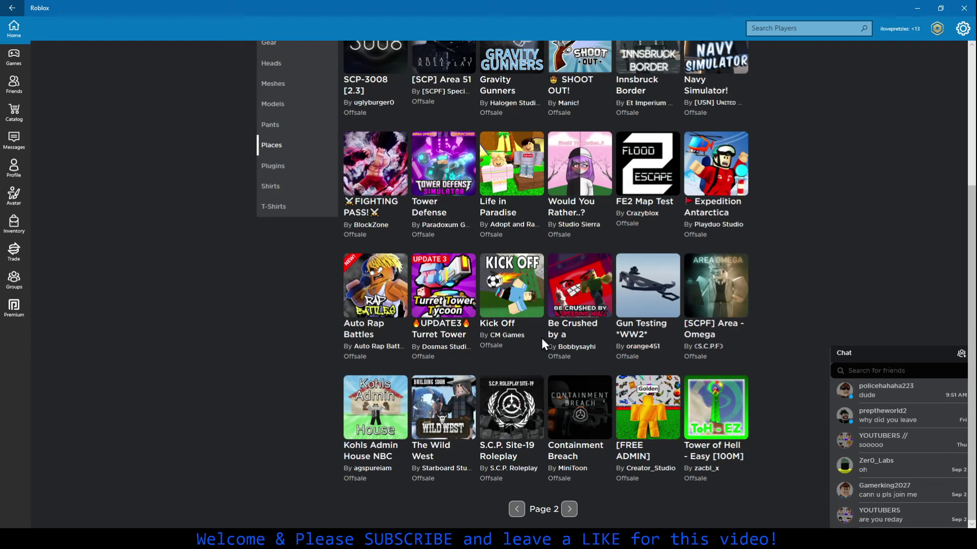
scroll(546, 382, up, 2)
scroll(553, 296, up, 1)
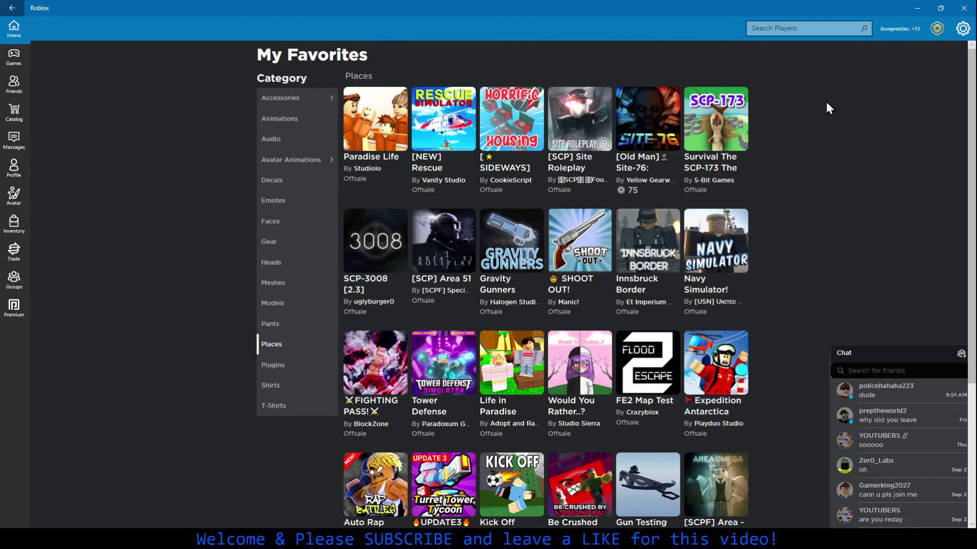
scroll(535, 297, down, 3)
scroll(535, 297, down, 1)
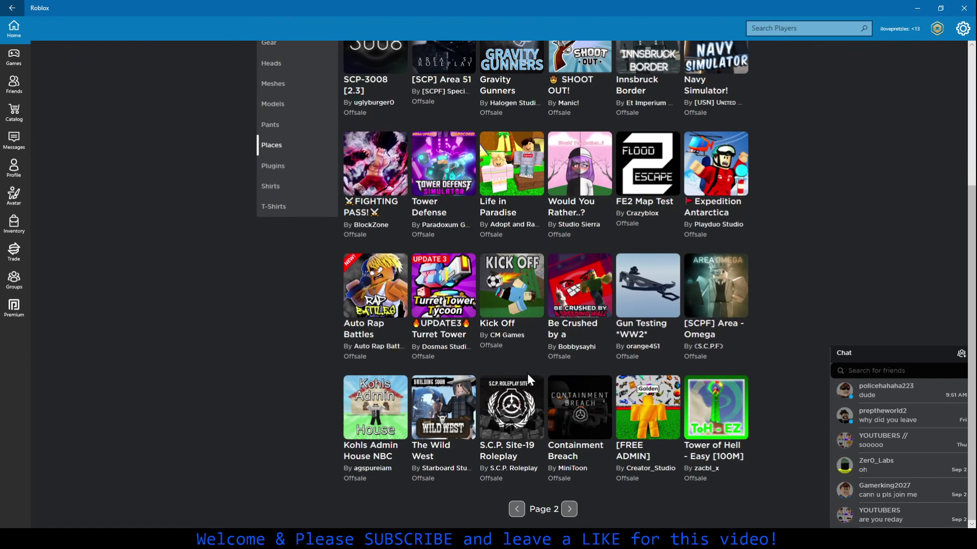
click(566, 510)
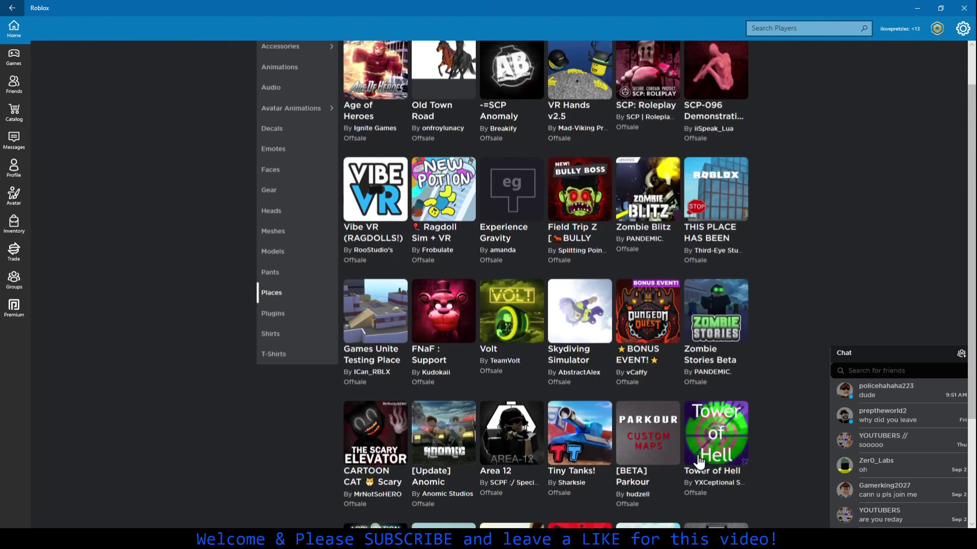
scroll(693, 374, up, 4)
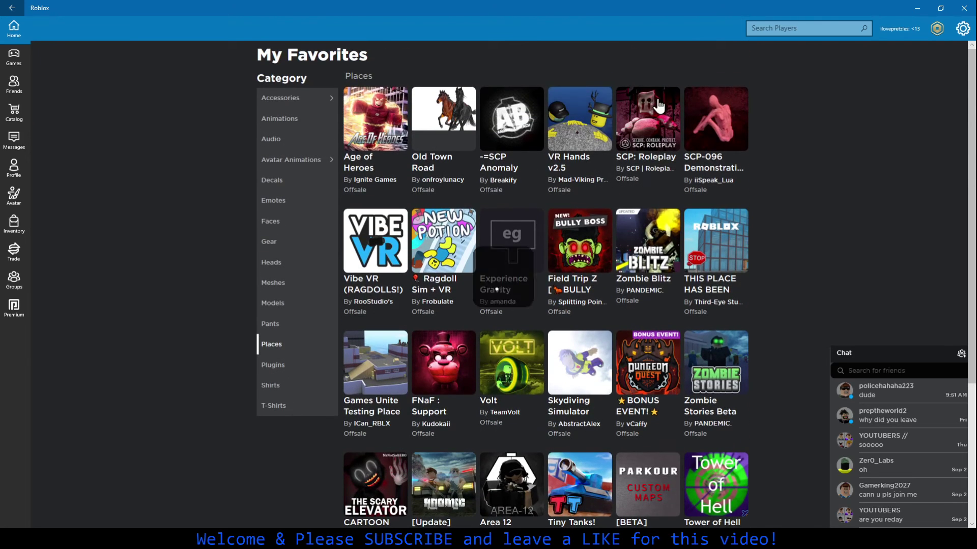
click(658, 105)
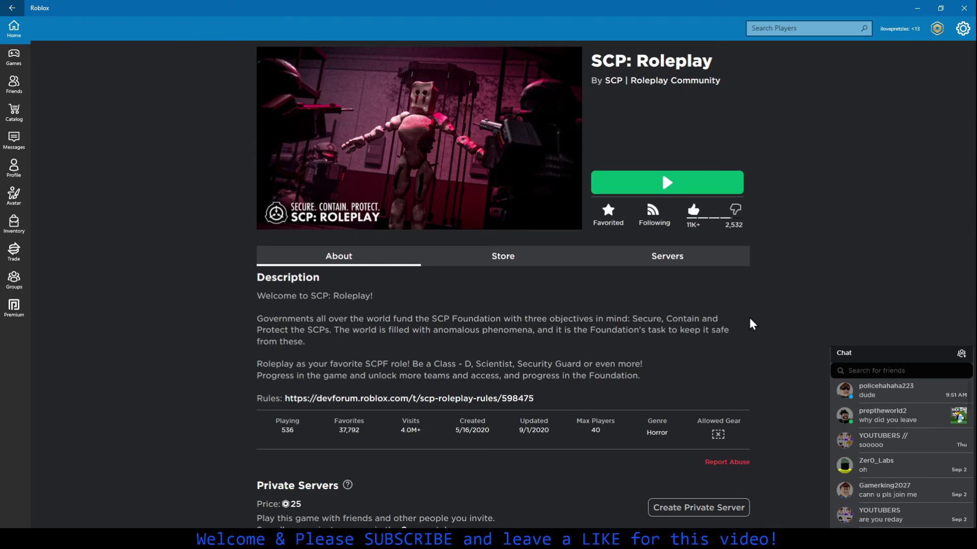
Join an SCP: Roleplay server and spawn as the Rapid Response Team class
click(673, 182)
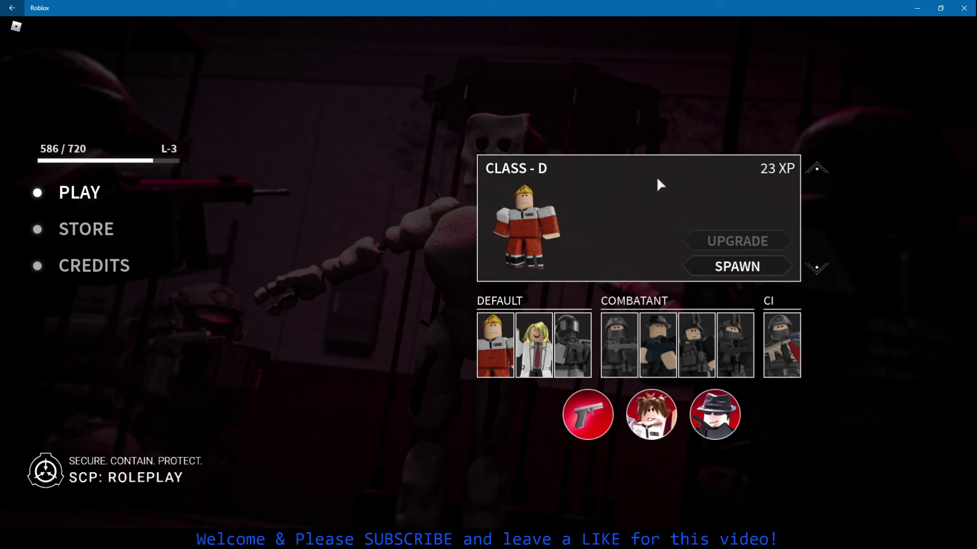
click(734, 345)
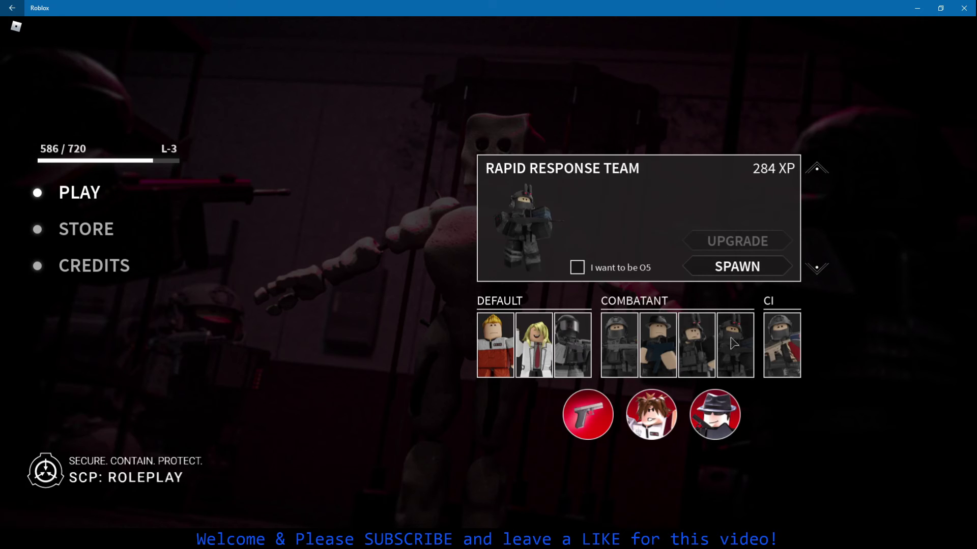
click(730, 275)
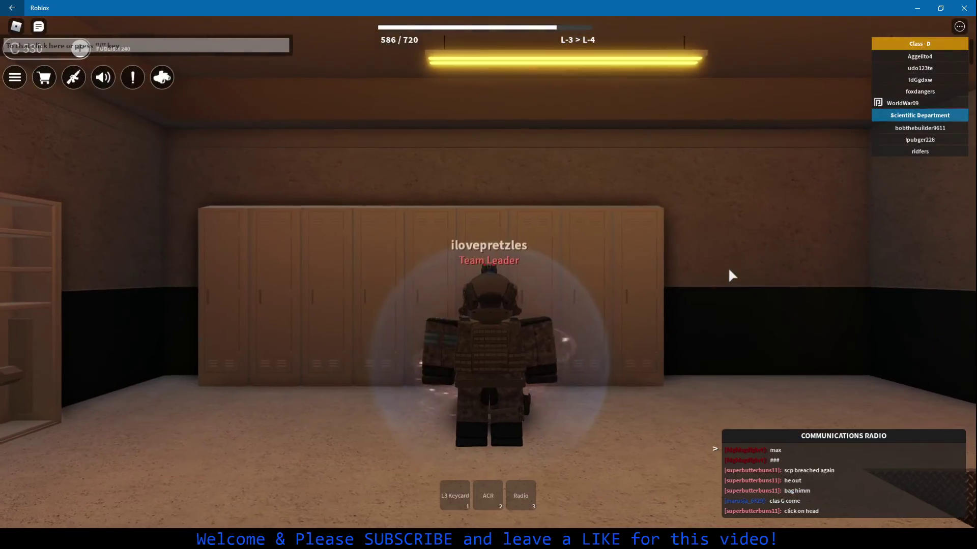
Look around the spawn room and equip the ACR rifle
drag(683, 361, 675, 457)
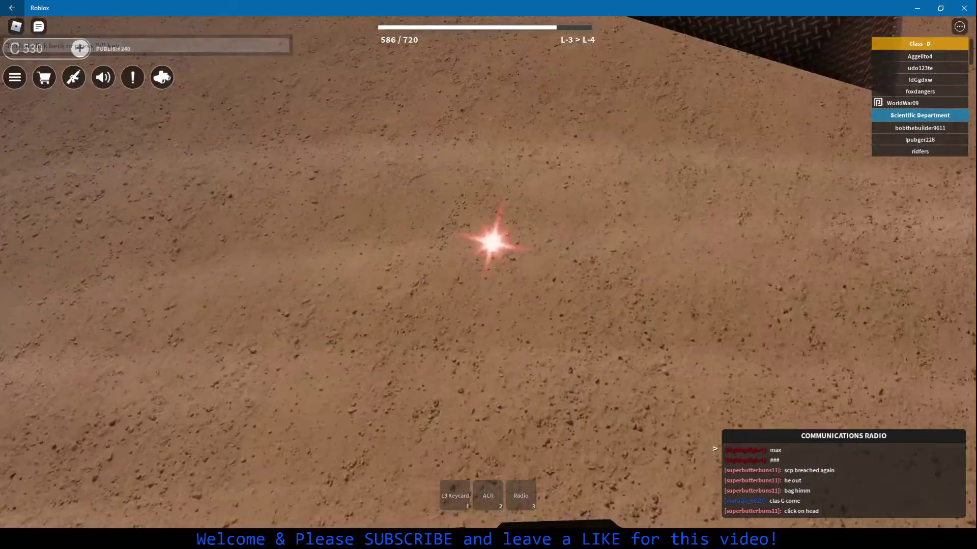
drag(489, 244, 488, 382)
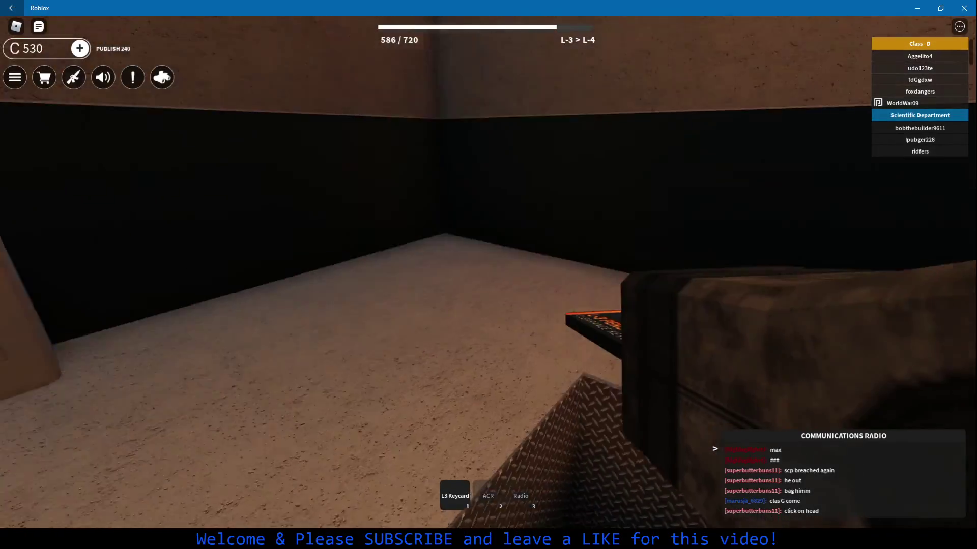
key(2)
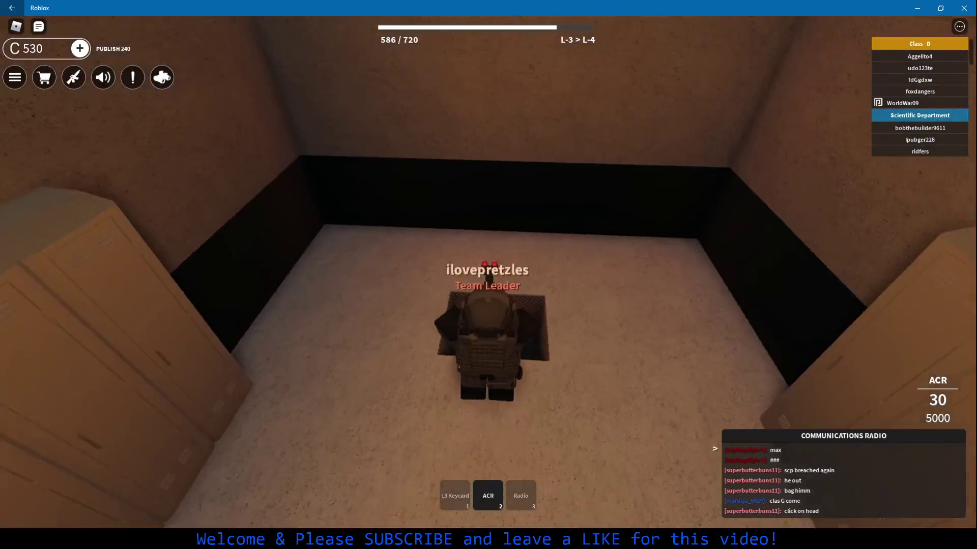
scroll(488, 281, down, 5)
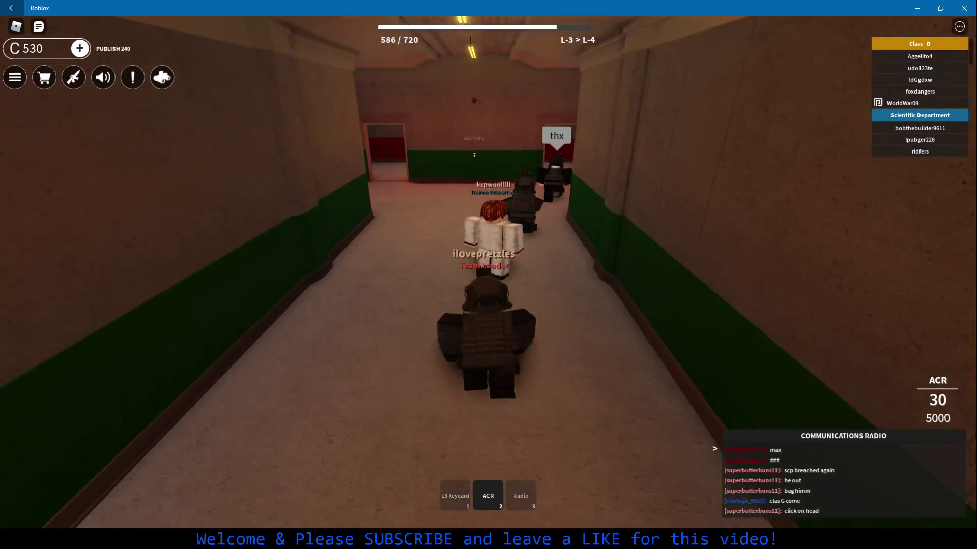
scroll(488, 275, up, 5)
Follow teammates through the hallways, briefly checking the player list in the Esc menu
key(w)
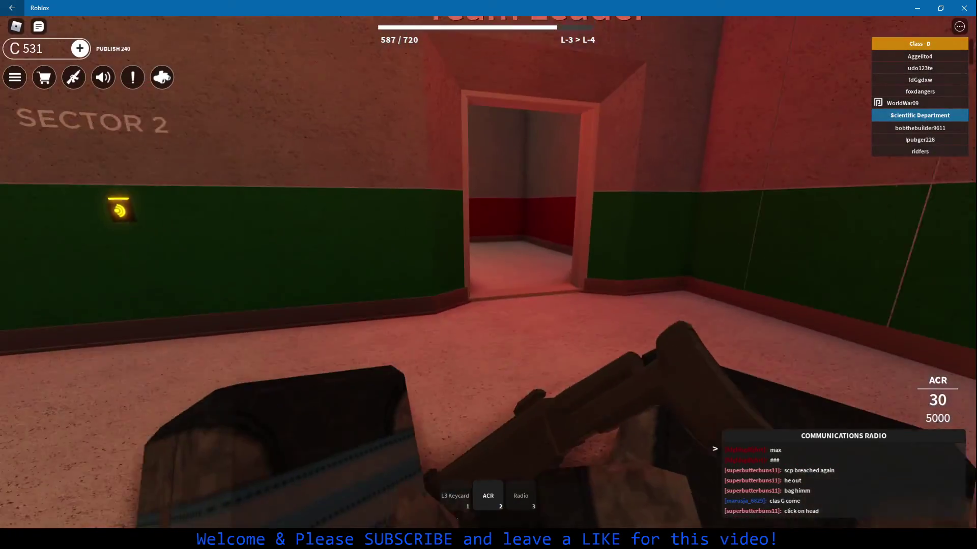
key(w)
scroll(488, 275, down, 5)
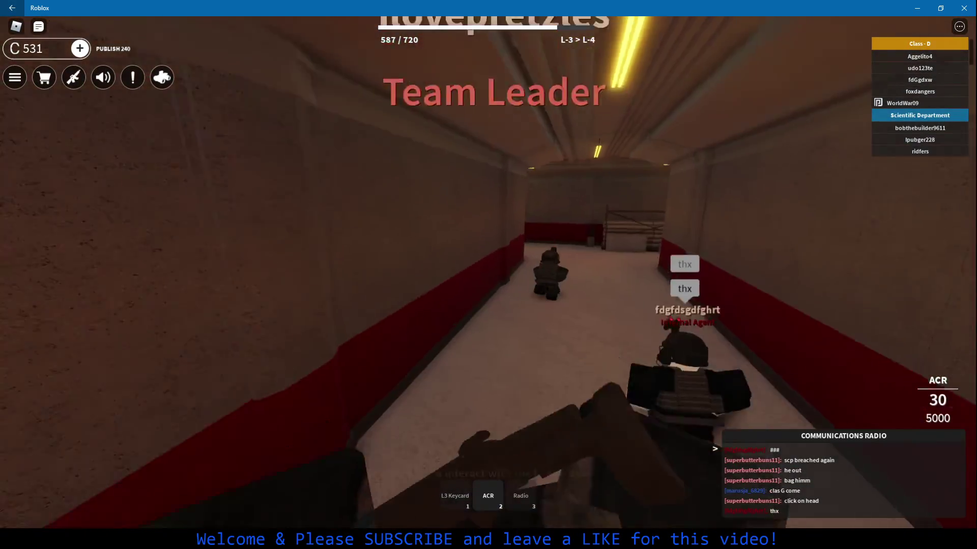
key(w)
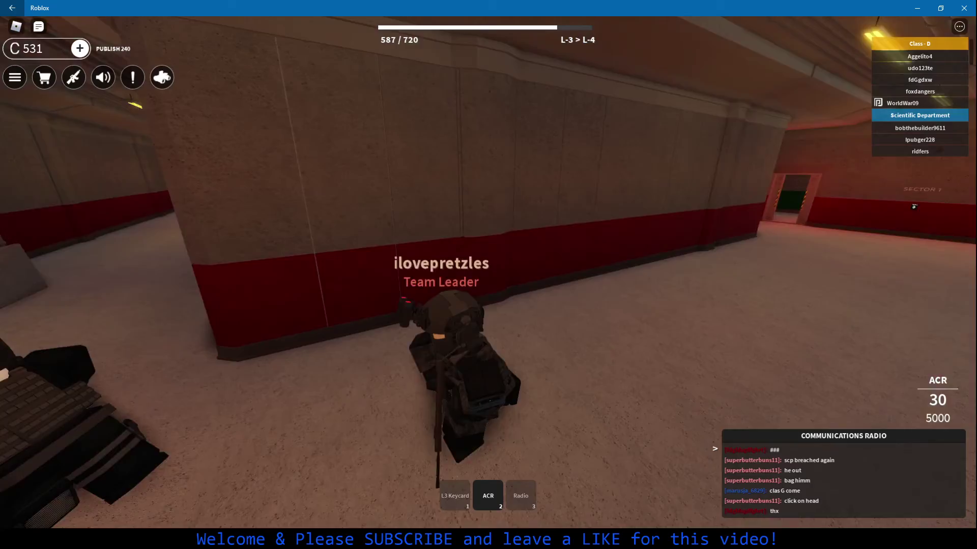
key(w)
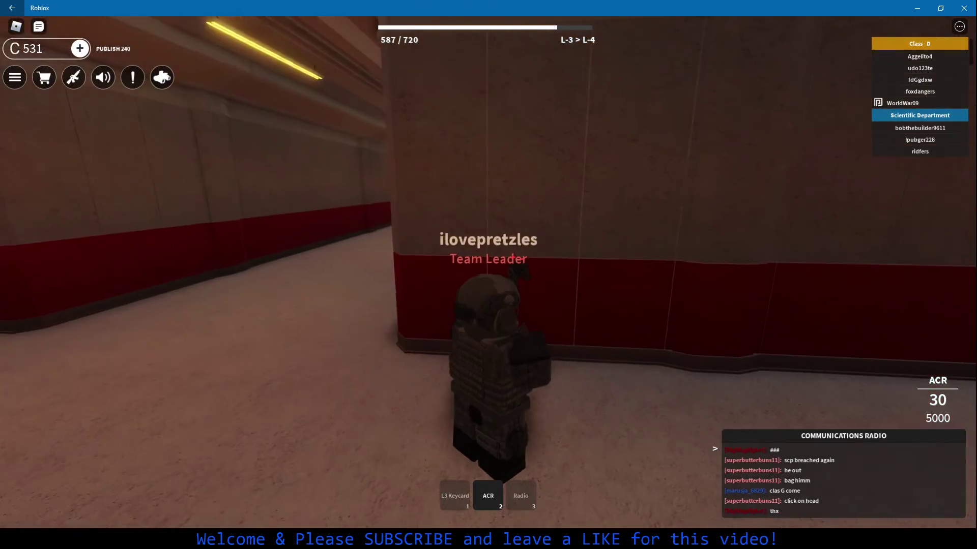
key(Escape)
scroll(489, 287, down, 5)
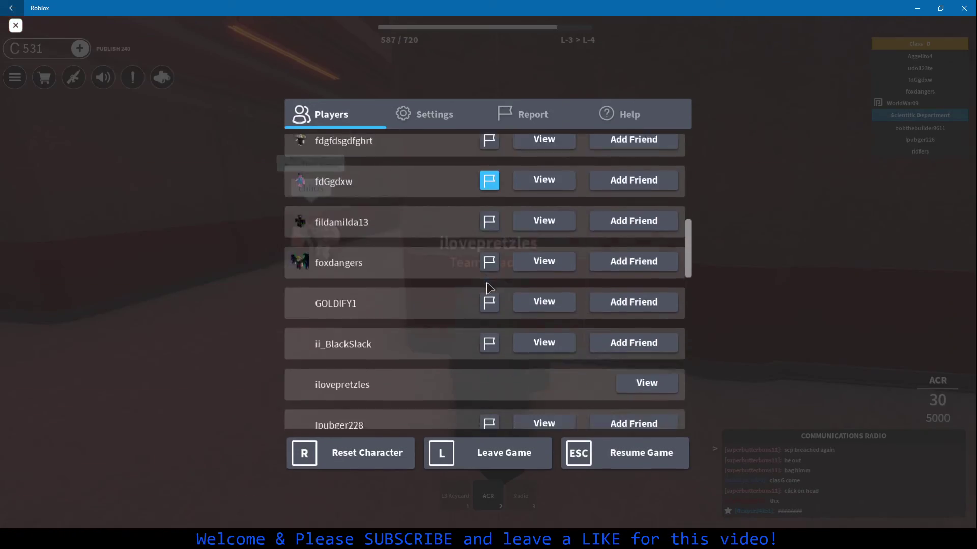
scroll(489, 286, down, 5)
scroll(489, 287, down, 5)
scroll(489, 286, down, 5)
scroll(488, 305, down, 5)
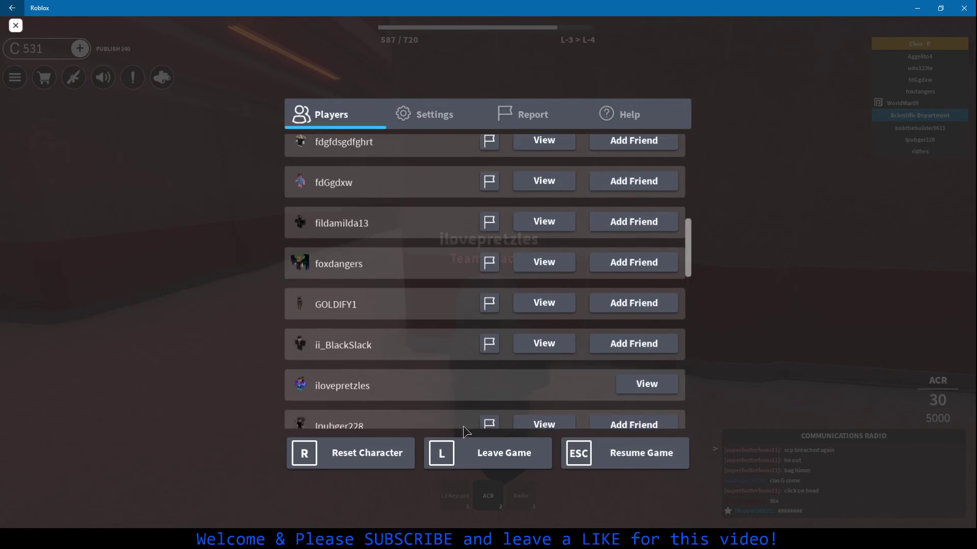
scroll(496, 408, up, 5)
scroll(497, 408, up, 5)
scroll(496, 408, up, 3)
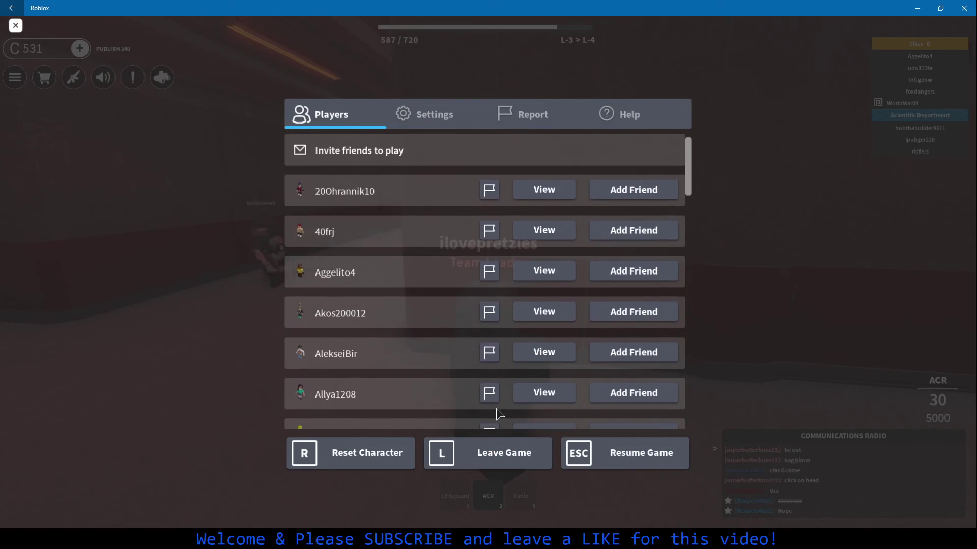
key(Escape)
Walk down the corridor past the shelves and hazard door into the room with drawers
key(w)
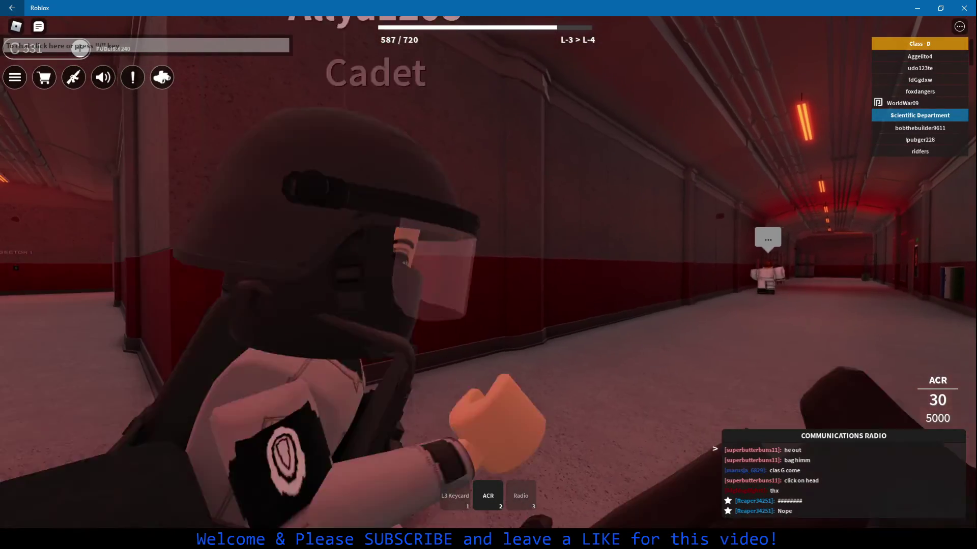
key(w)
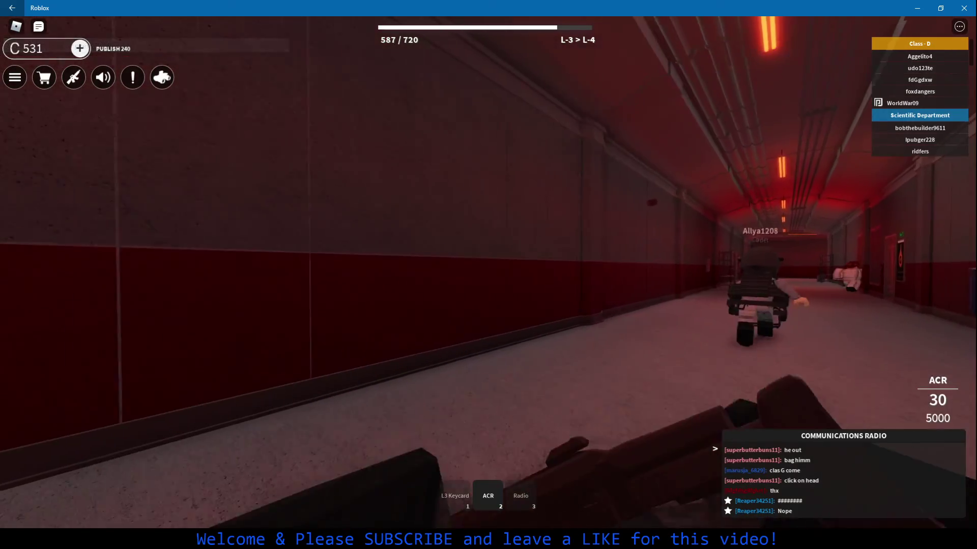
key(w)
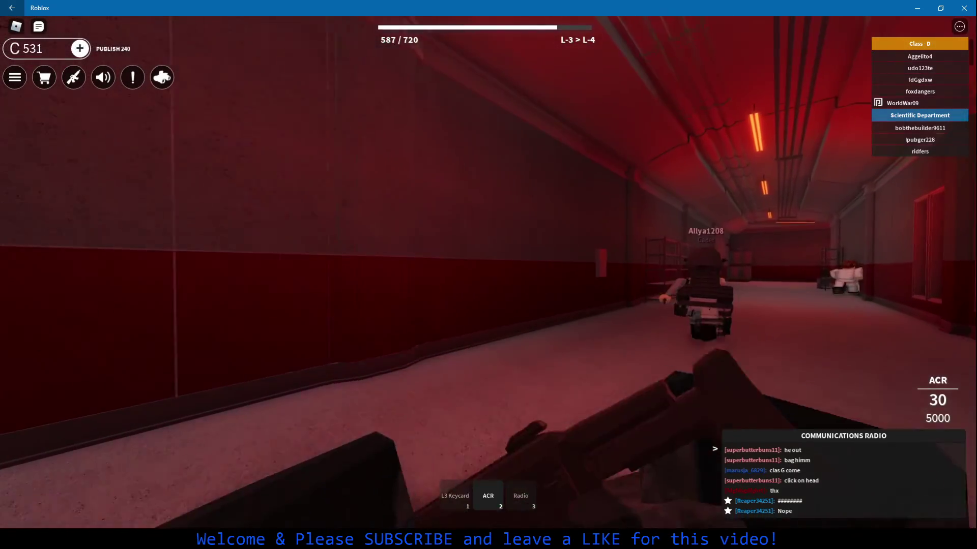
key(w)
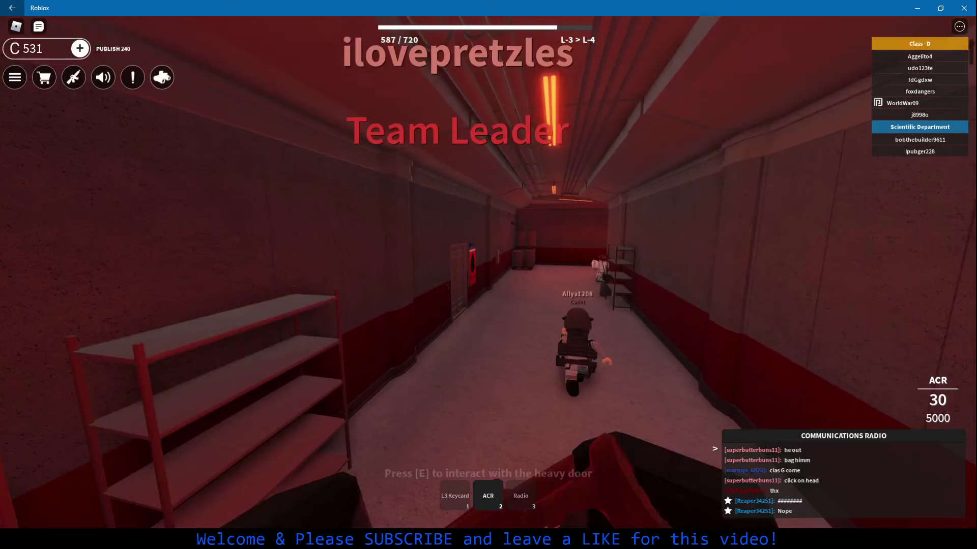
key(w)
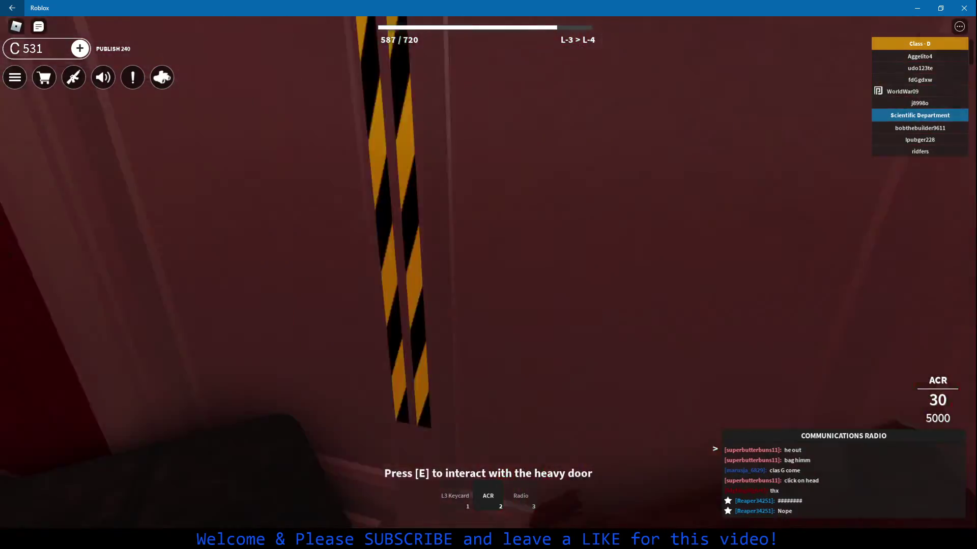
key(w)
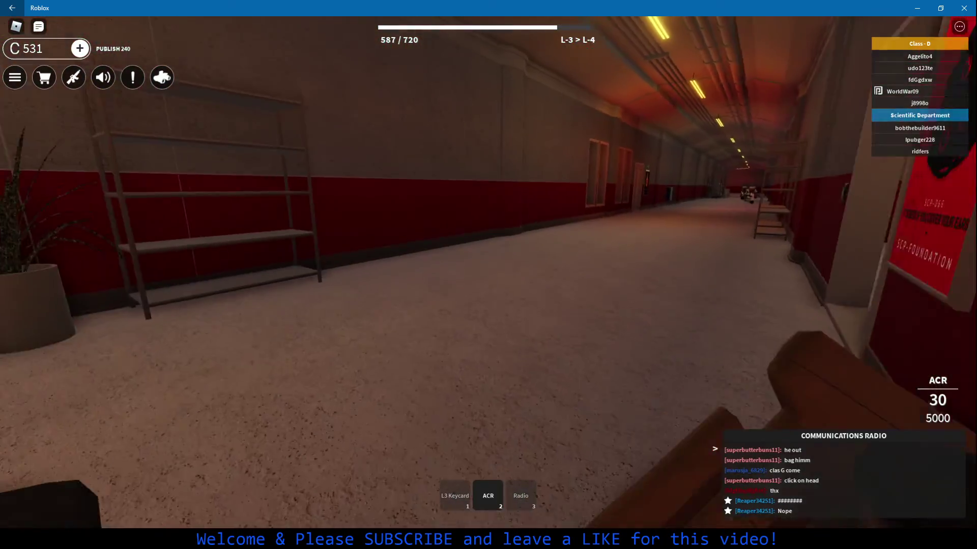
key(w)
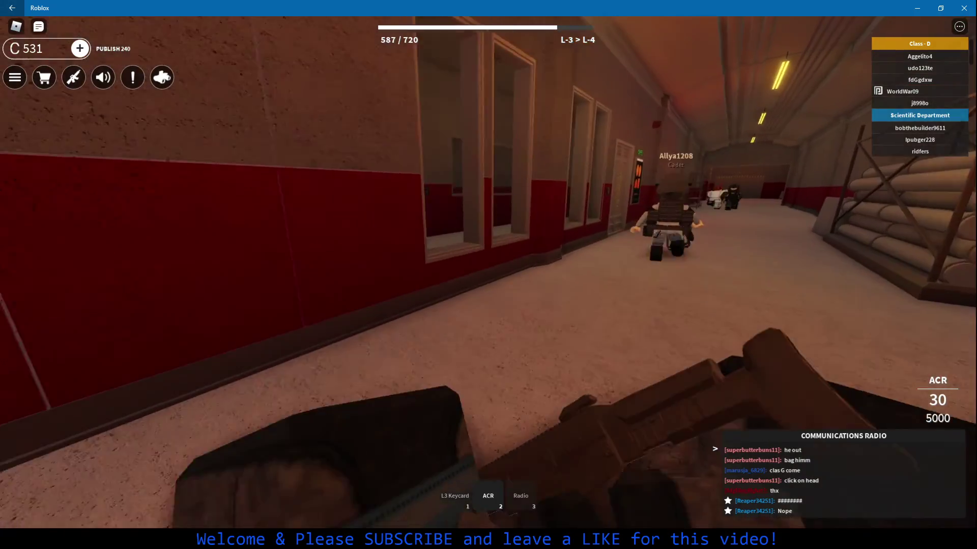
key(w)
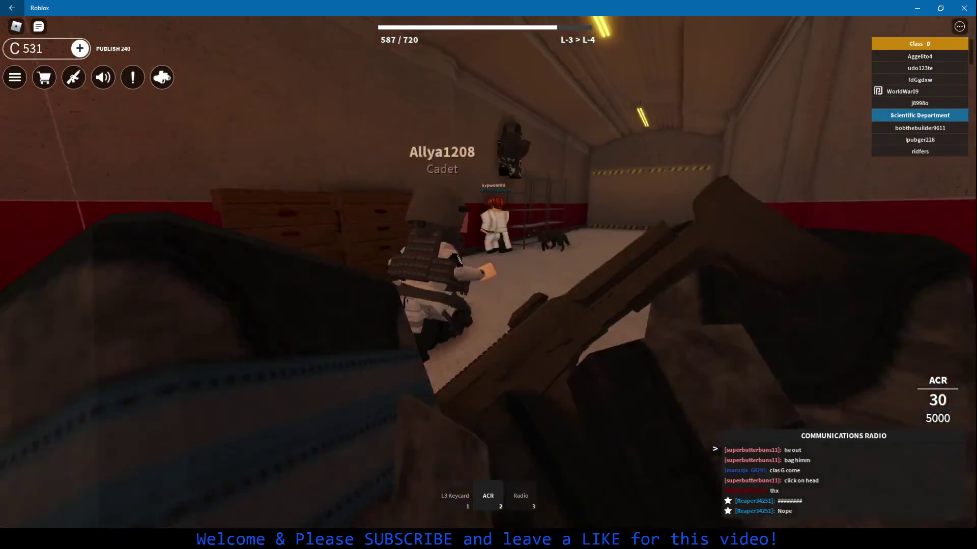
key(w)
Shoot at the players in the room, including the one on the shelf, then reload
click(489, 282)
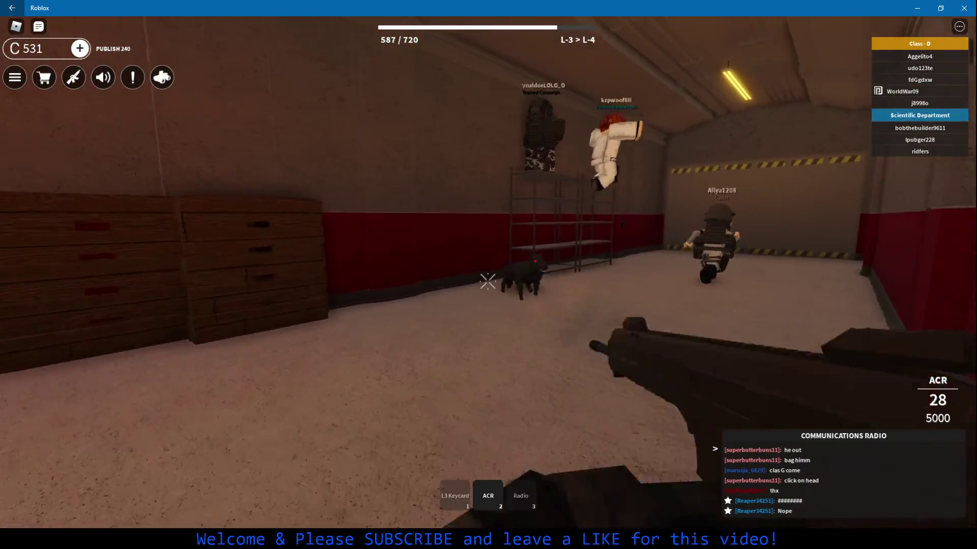
click(489, 282)
click(489, 282)
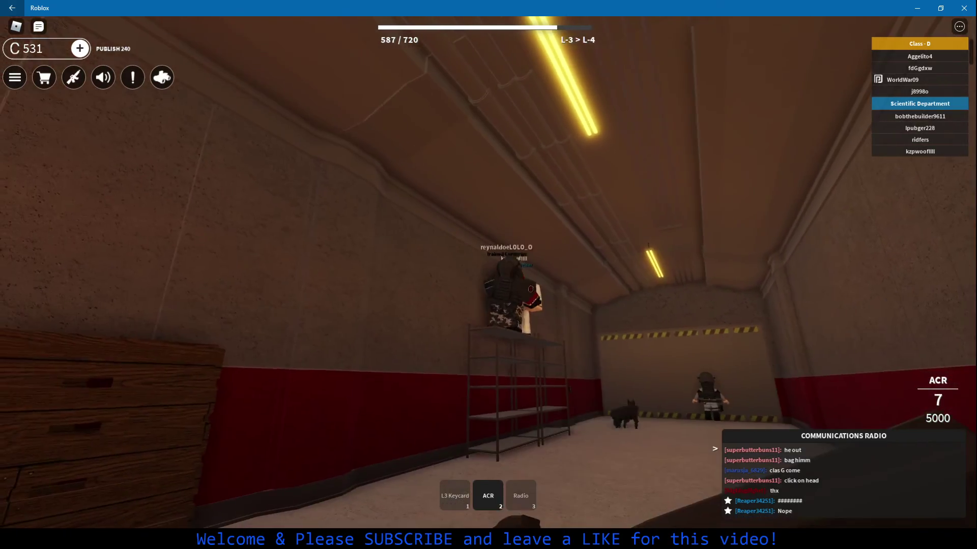
key(r)
Walk through the rooms and the gate, then head across the large hall
key(w)
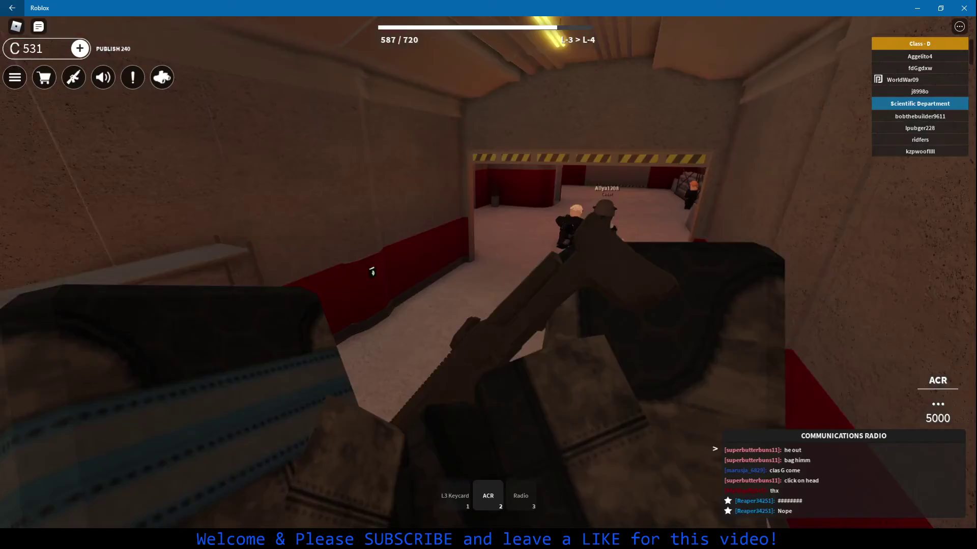
key(w)
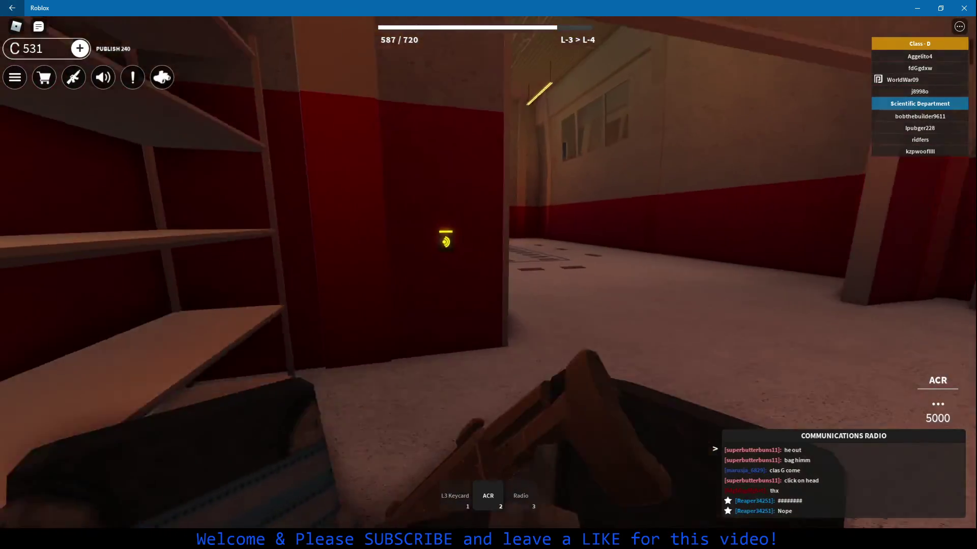
key(w)
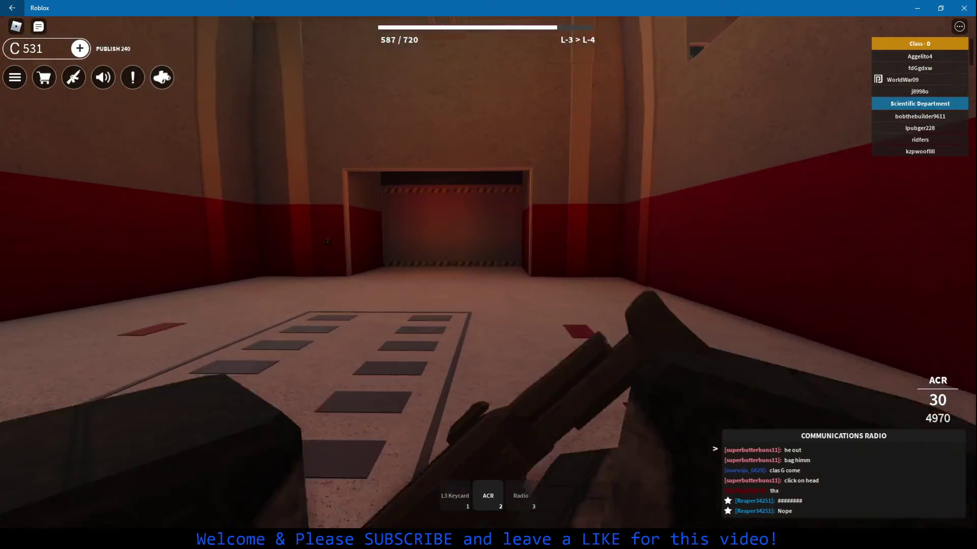
key(w)
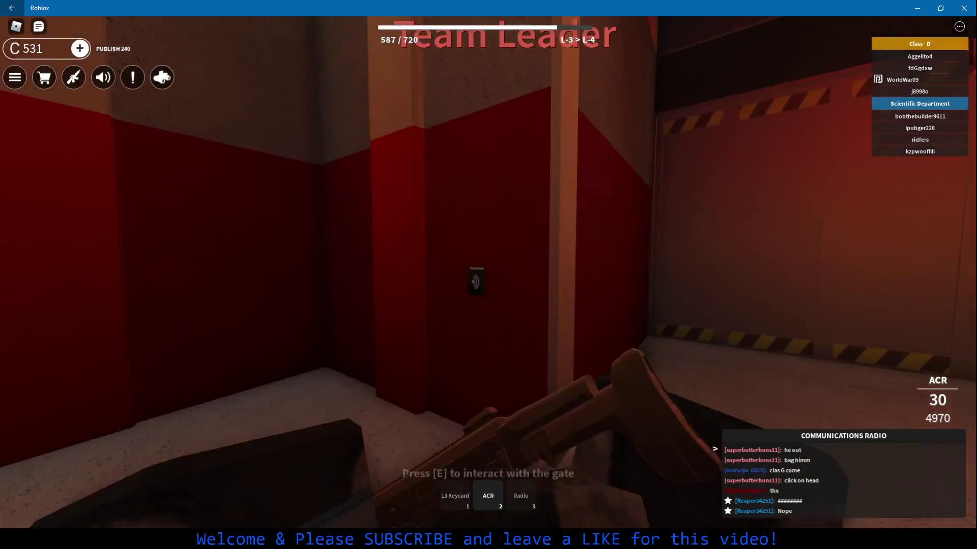
key(w)
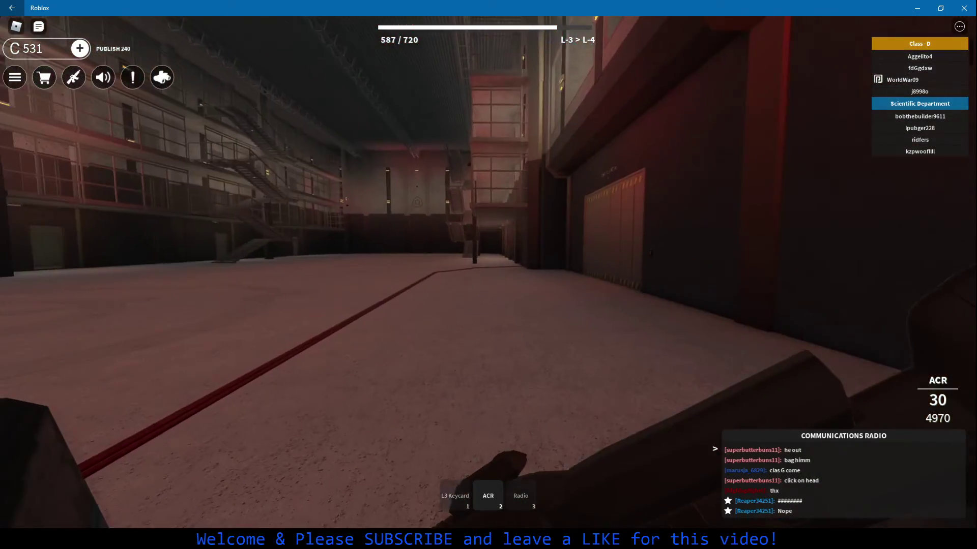
key(w)
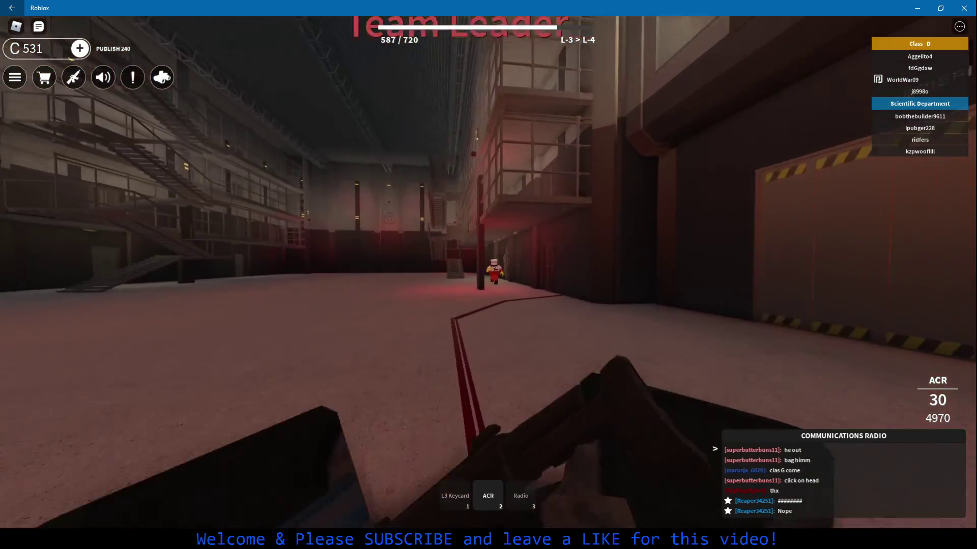
key(w)
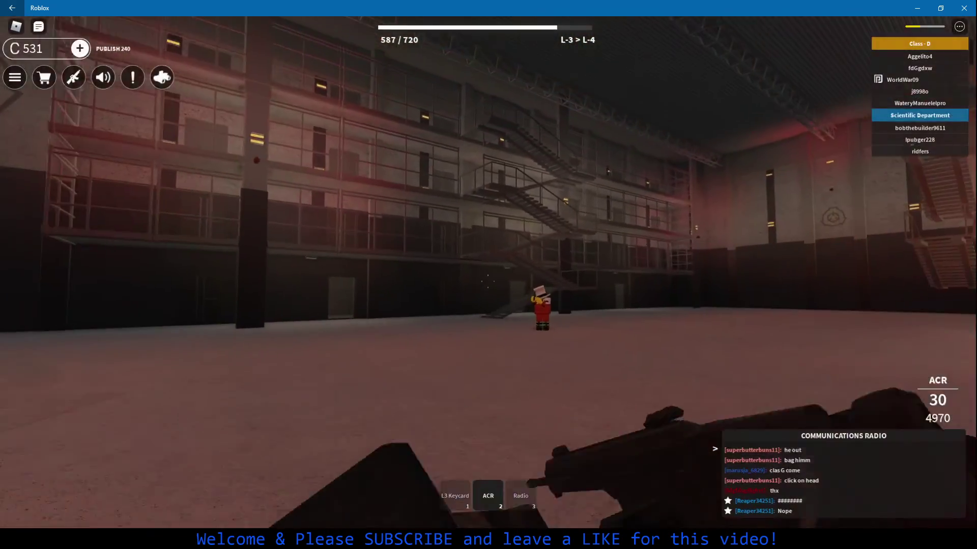
Fire at a player in the hall, put the rifle away, and walk to the briefing room
click(488, 275)
key(2)
scroll(489, 274, down, 3)
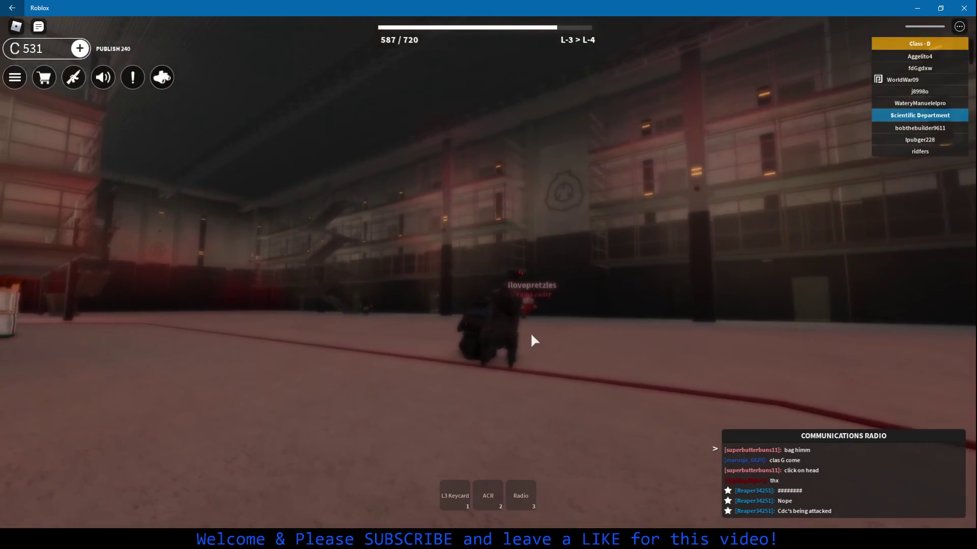
key(w)
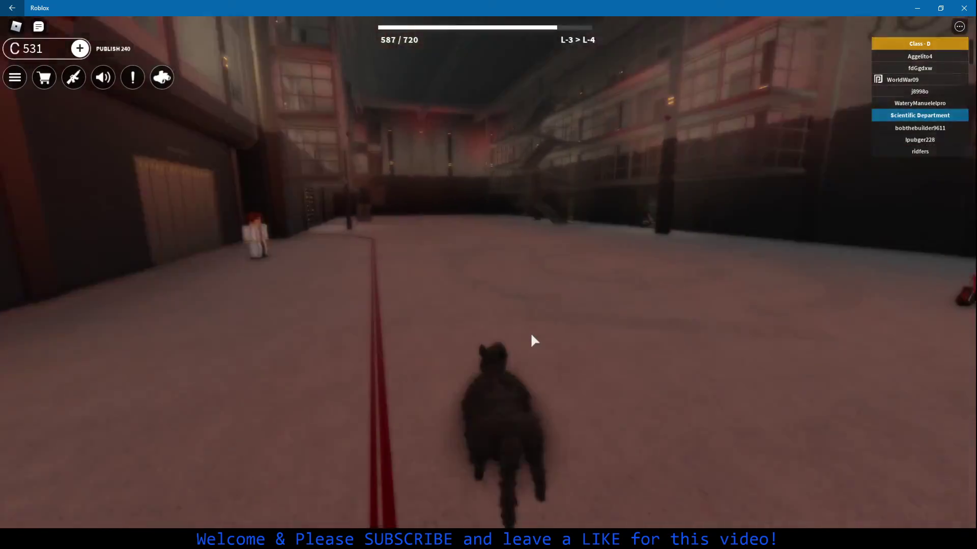
key(w)
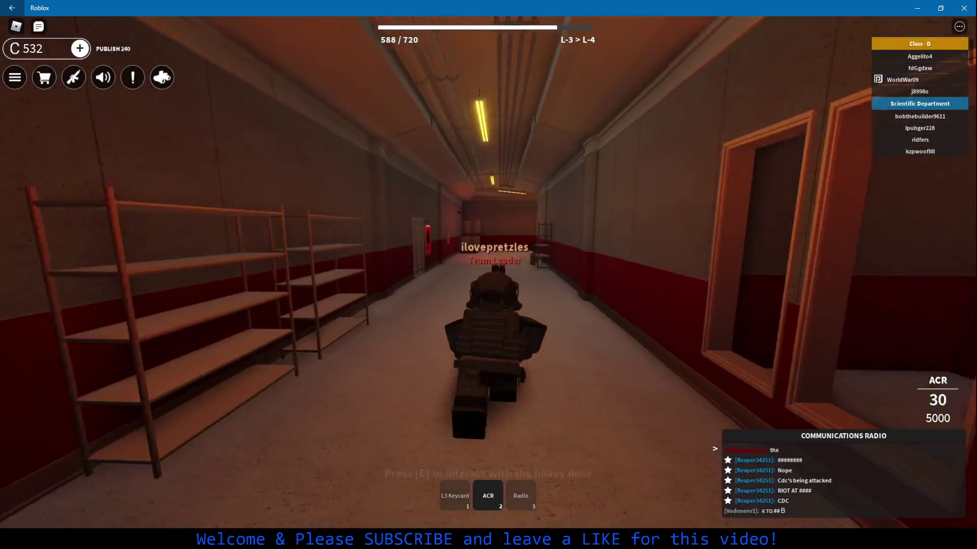
scroll(489, 276, up, 3)
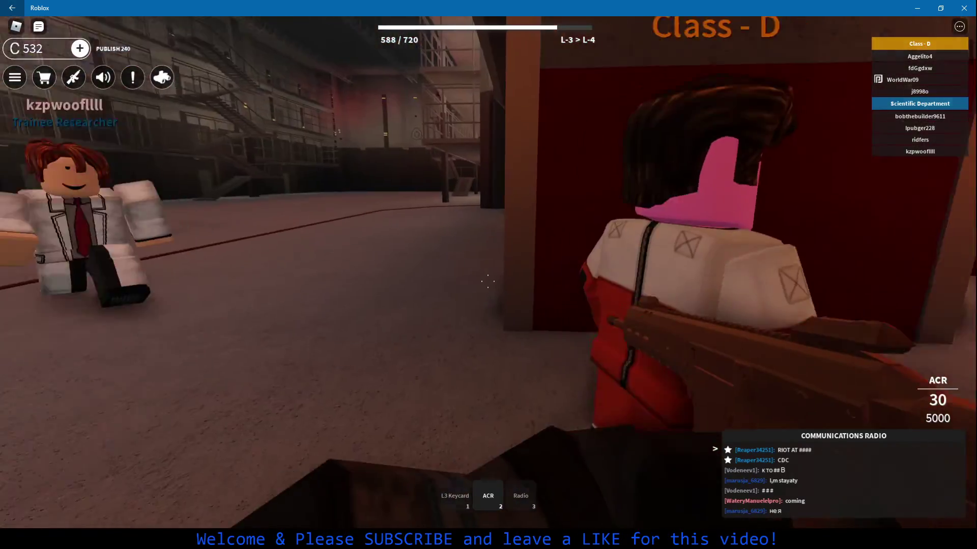
Fire at the other players and reload while moving into the hallway
drag(489, 282, 489, 283)
key(w)
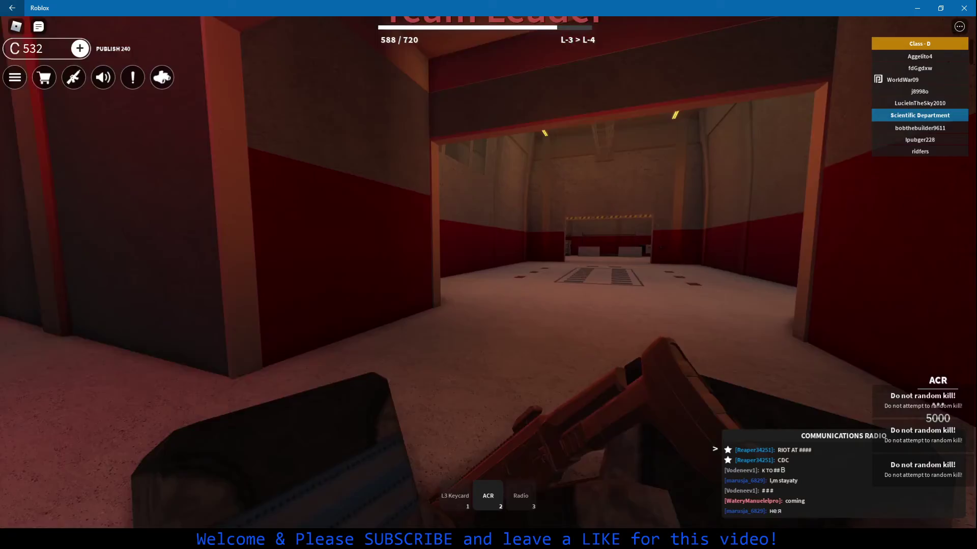
key(w)
key(r)
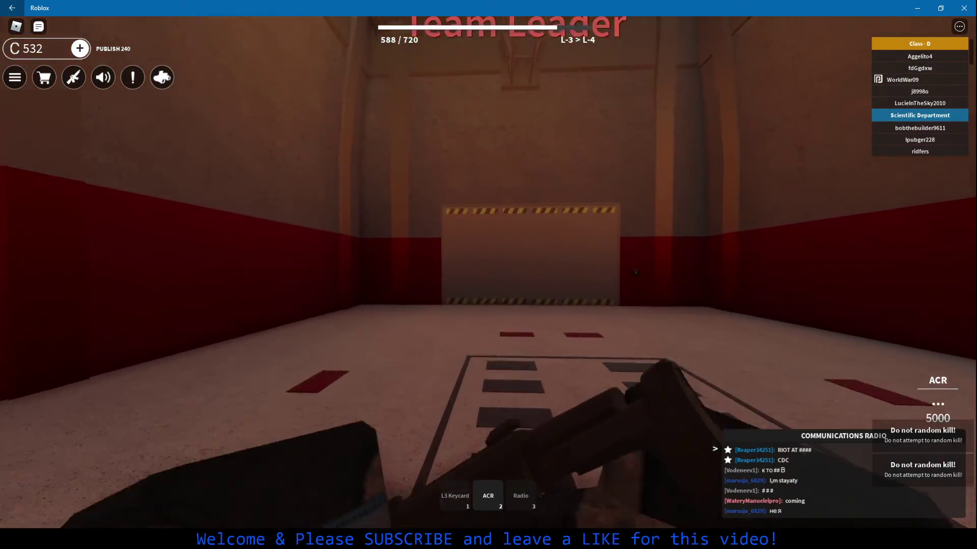
Walk through the open room and climb into the orange watch tower behind a player
key(w)
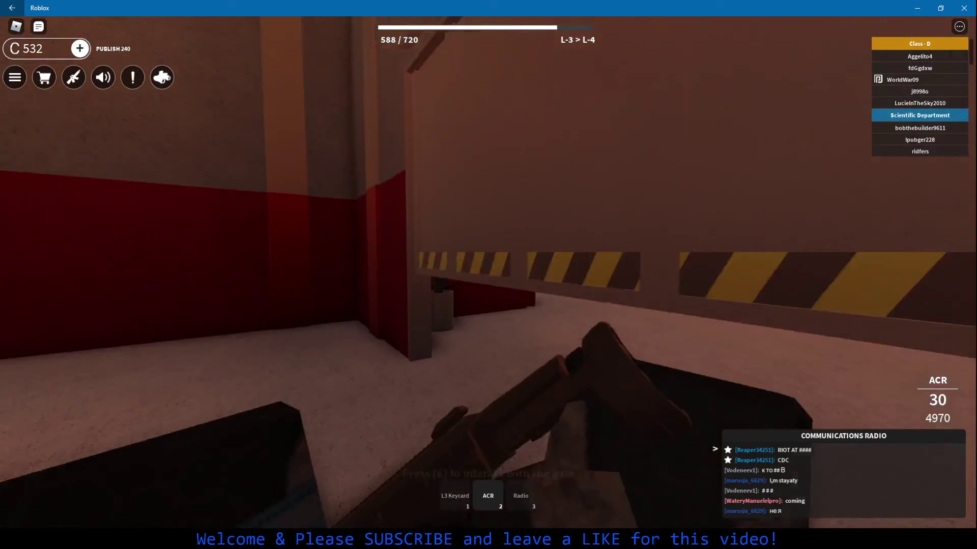
key(w)
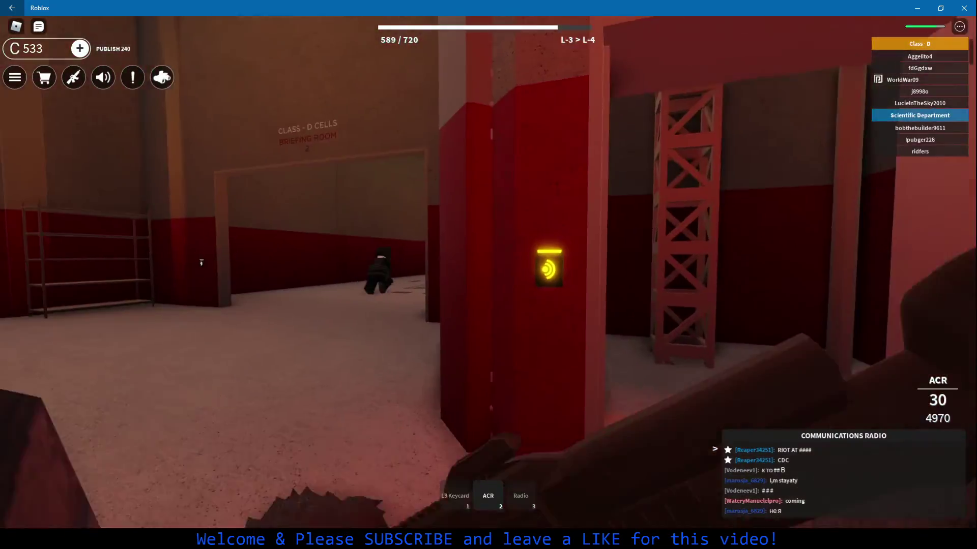
key(w)
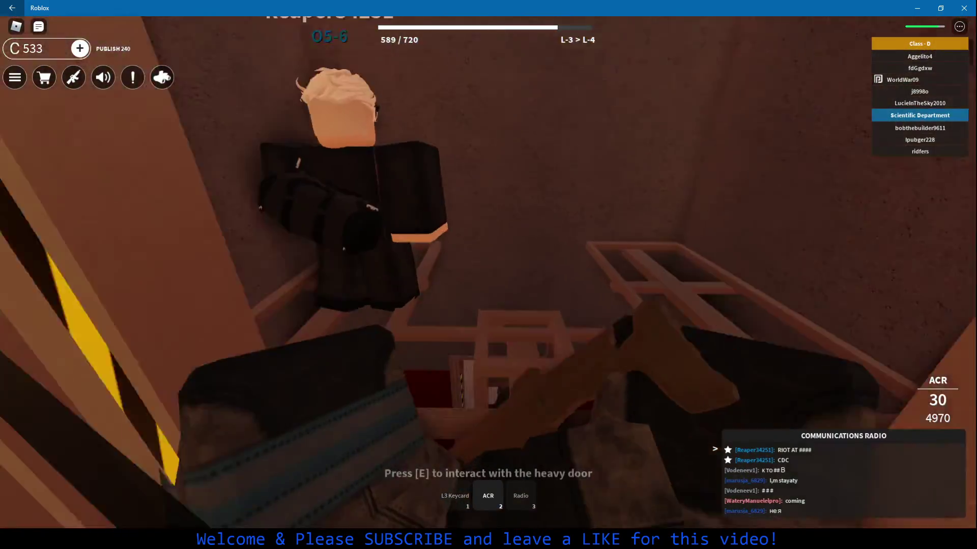
key(w)
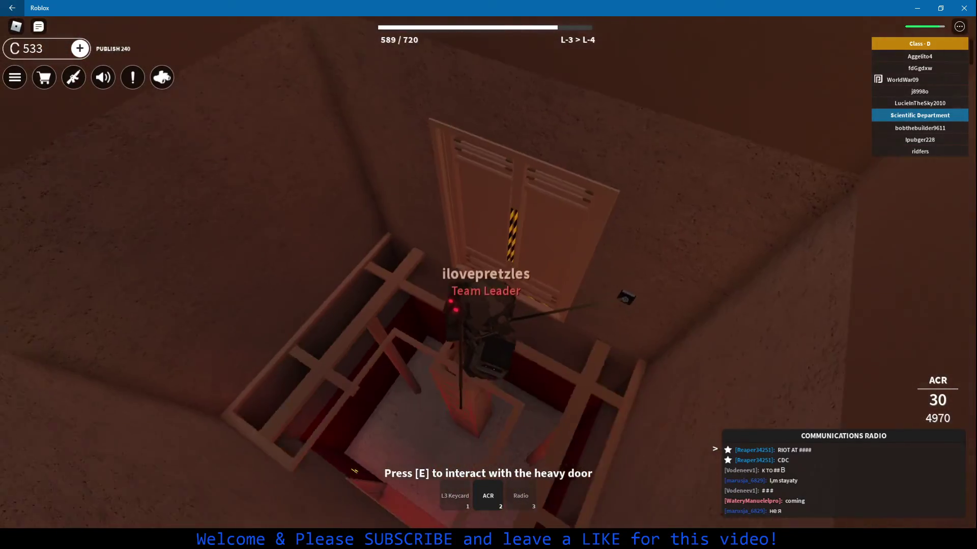
key(w)
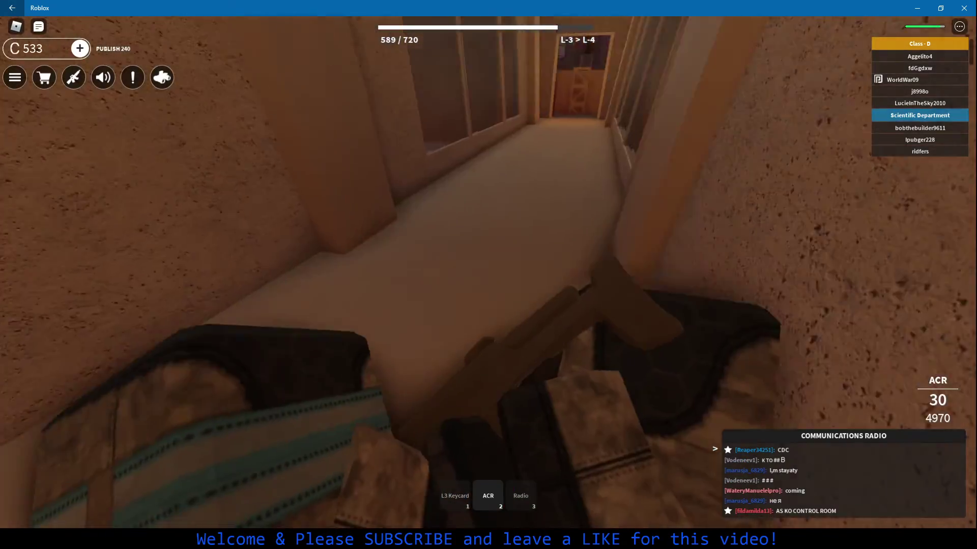
key(w)
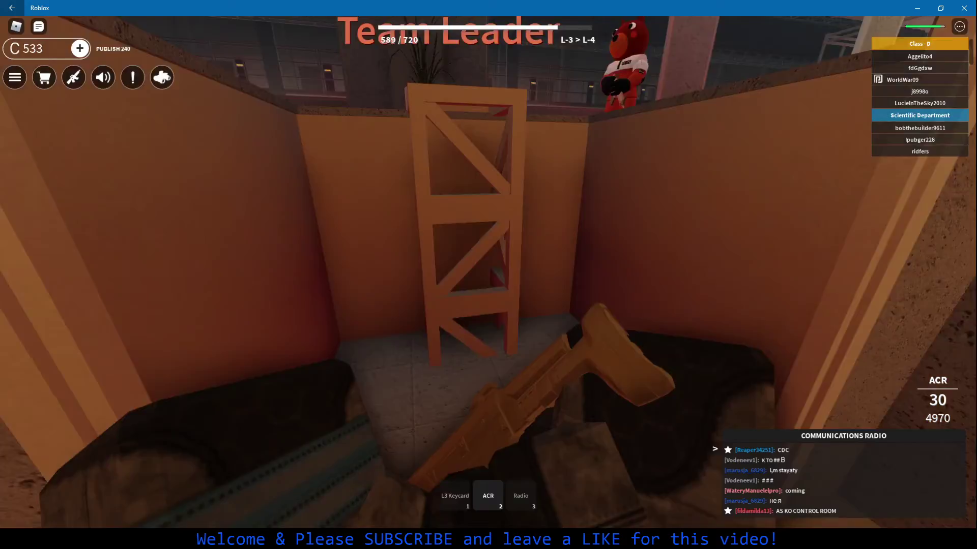
key(w)
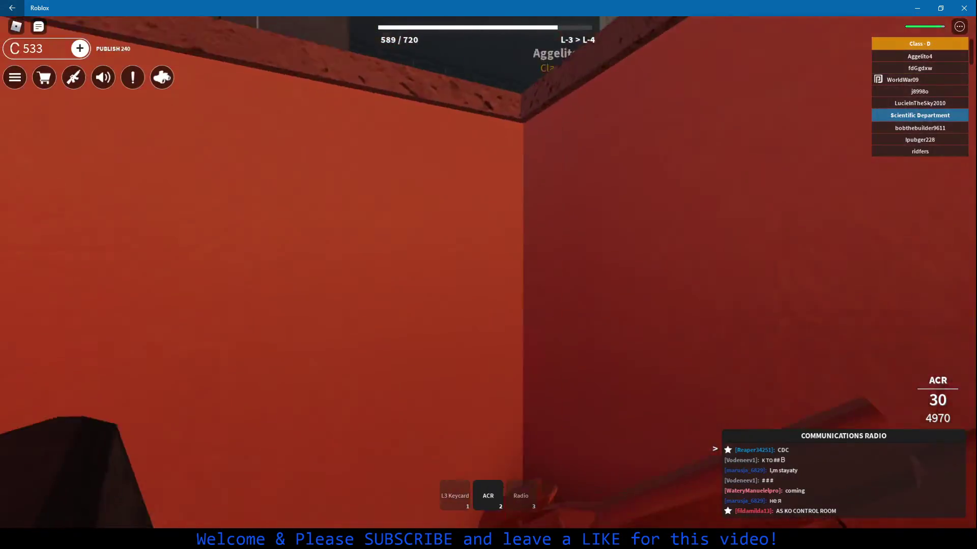
key(w)
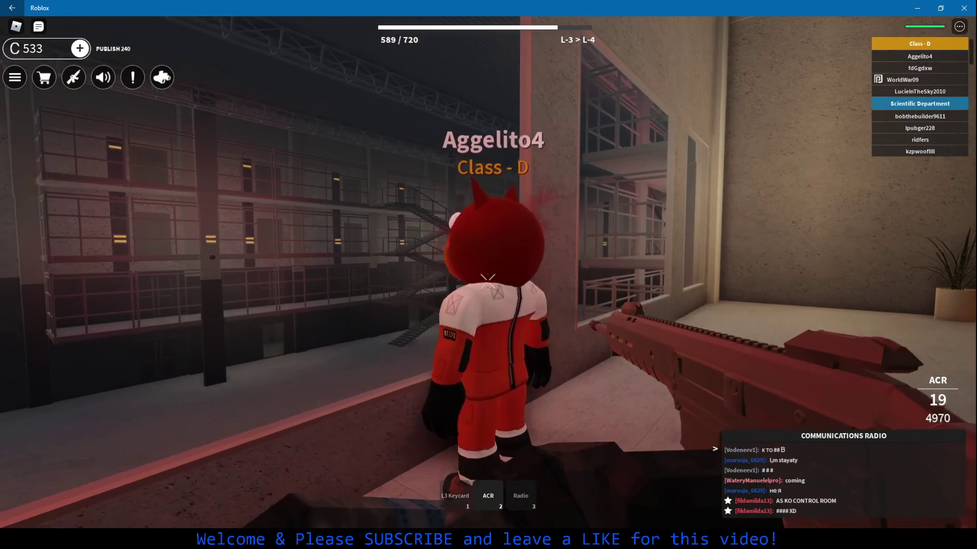
Walk along the corridor past the recycling bins and potted plant to the hall window
key(w)
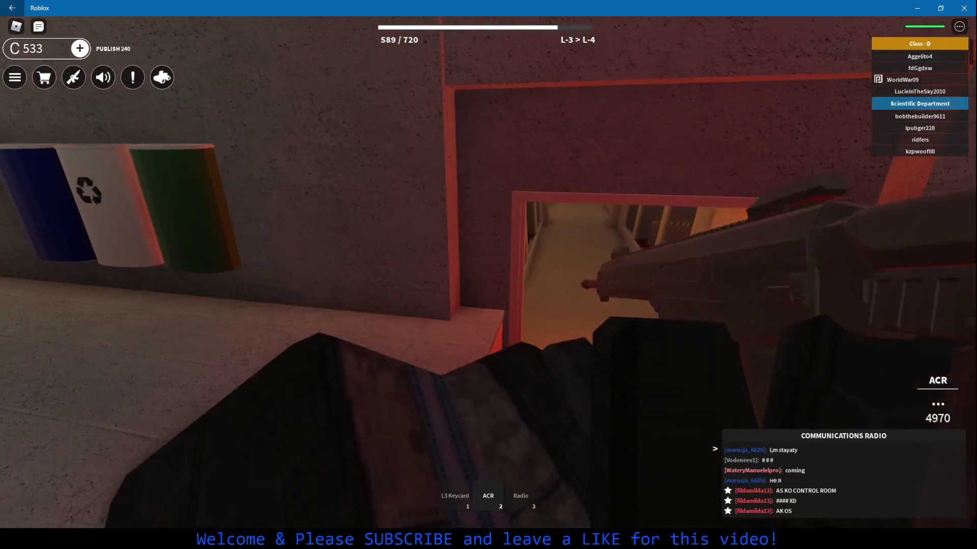
key(w)
scroll(488, 275, down, 3)
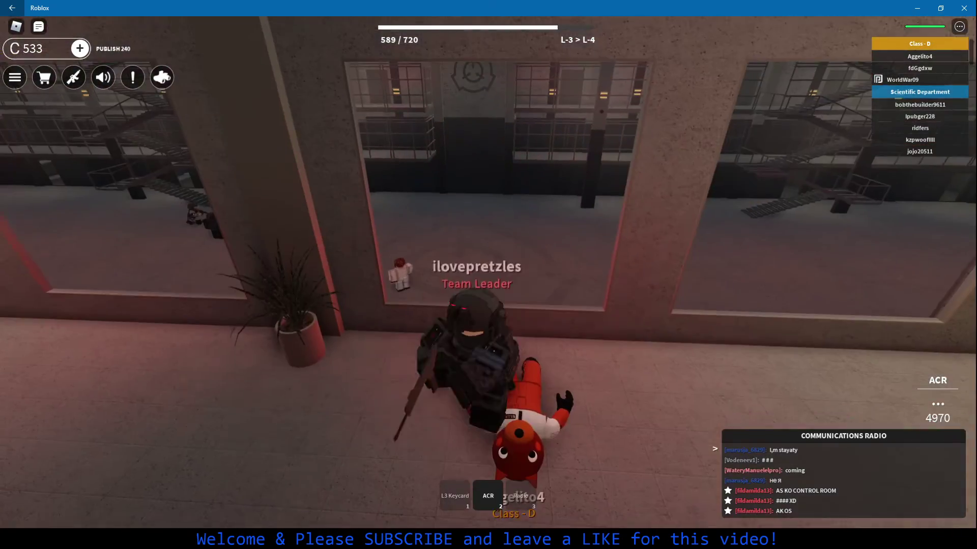
key(w)
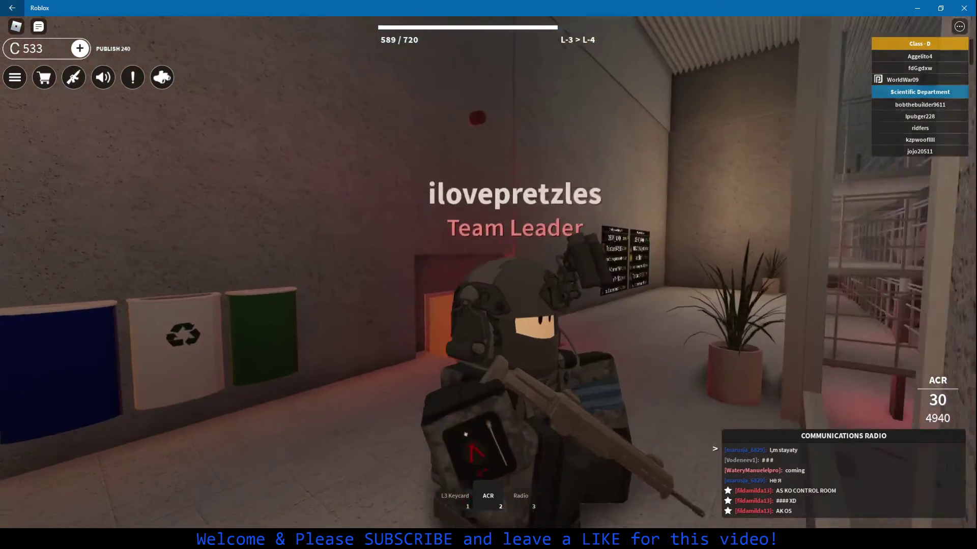
key(w)
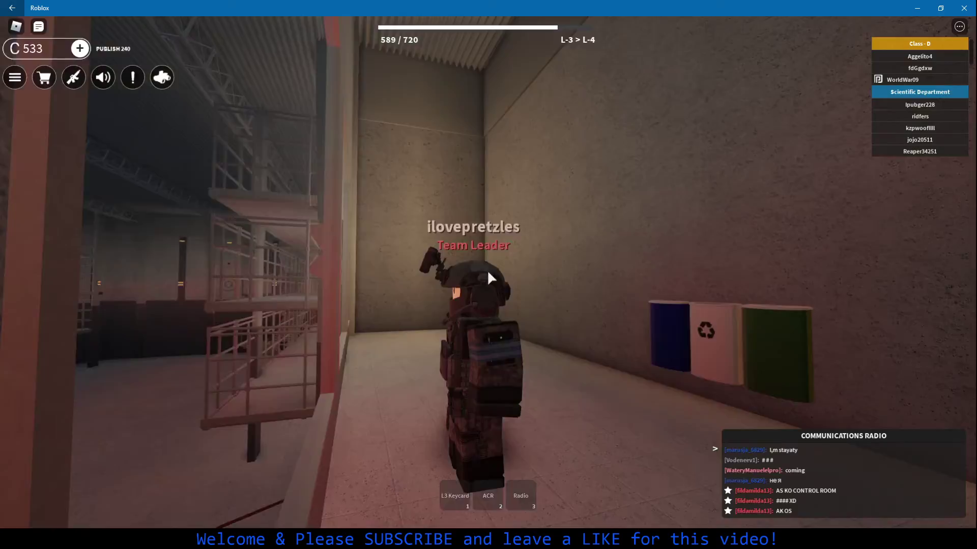
scroll(487, 270, up, 3)
key(w)
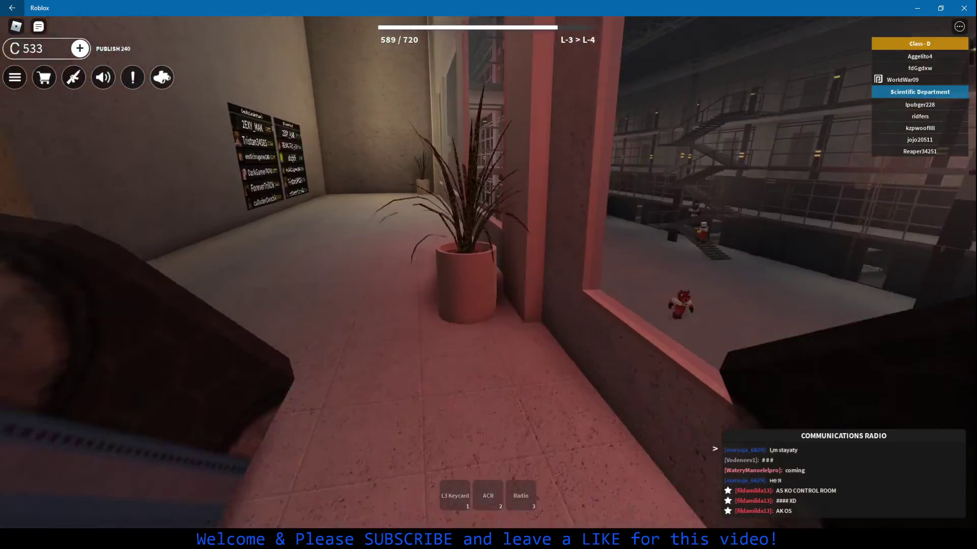
key(w)
Look down at the cell block hall and orbit the camera around the soldier
drag(489, 275, 382, 191)
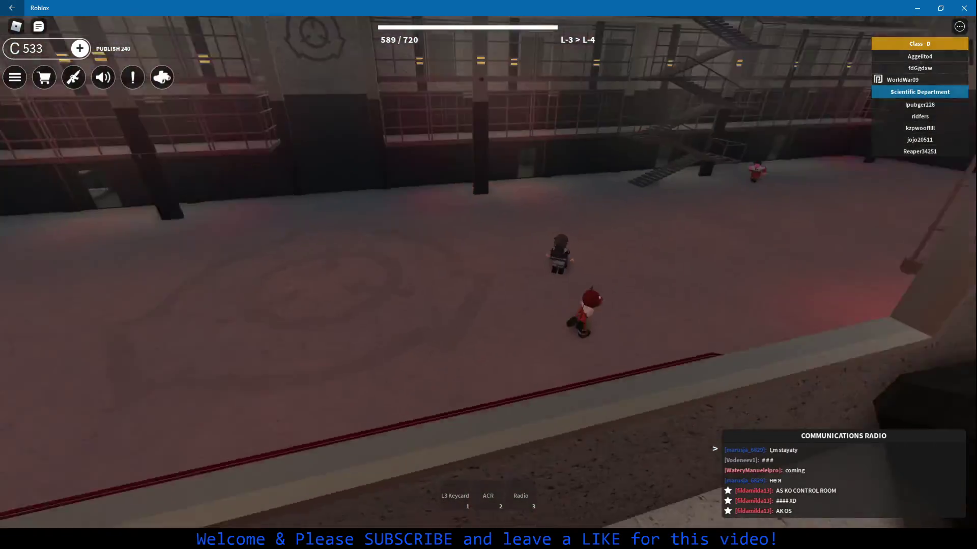
drag(488, 274, 580, 336)
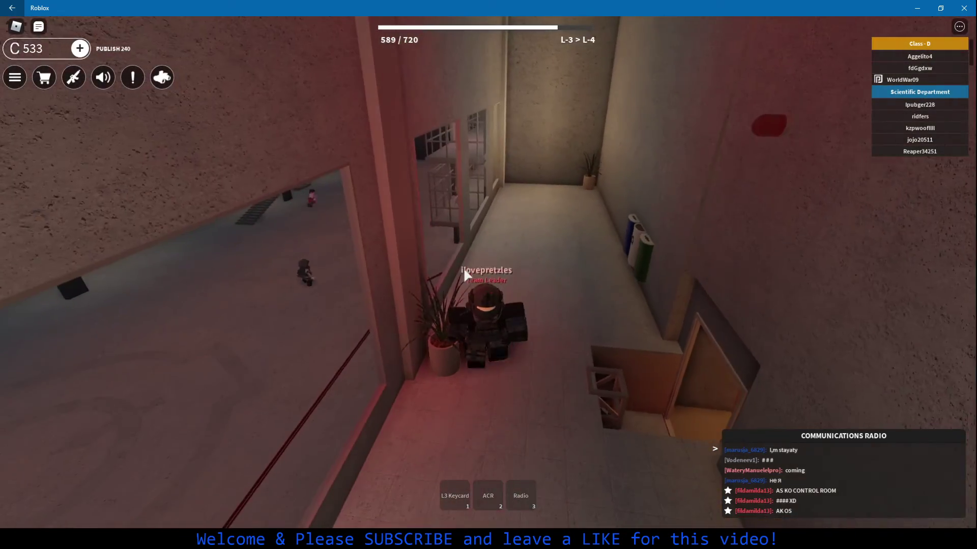
right_click(463, 268)
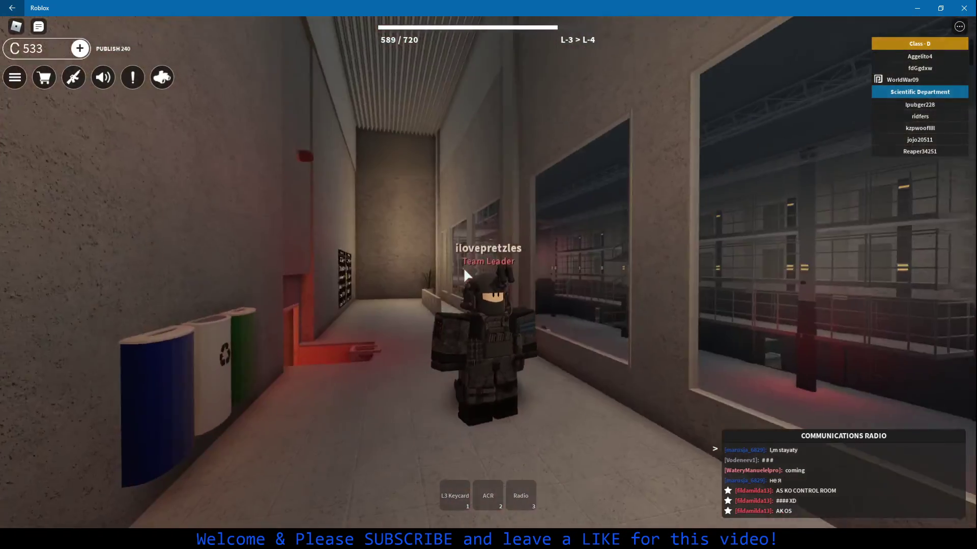
drag(464, 267, 464, 267)
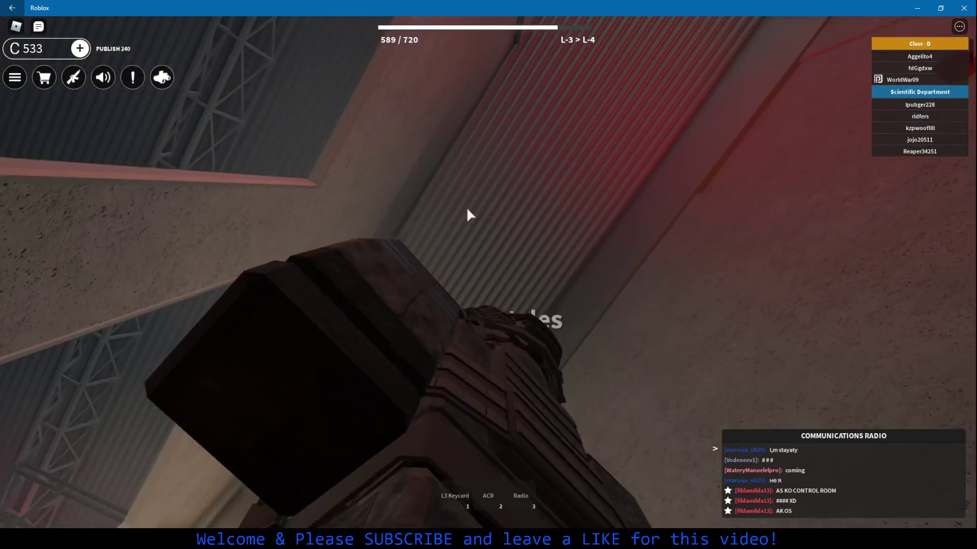
drag(462, 267, 605, 104)
drag(558, 198, 558, 198)
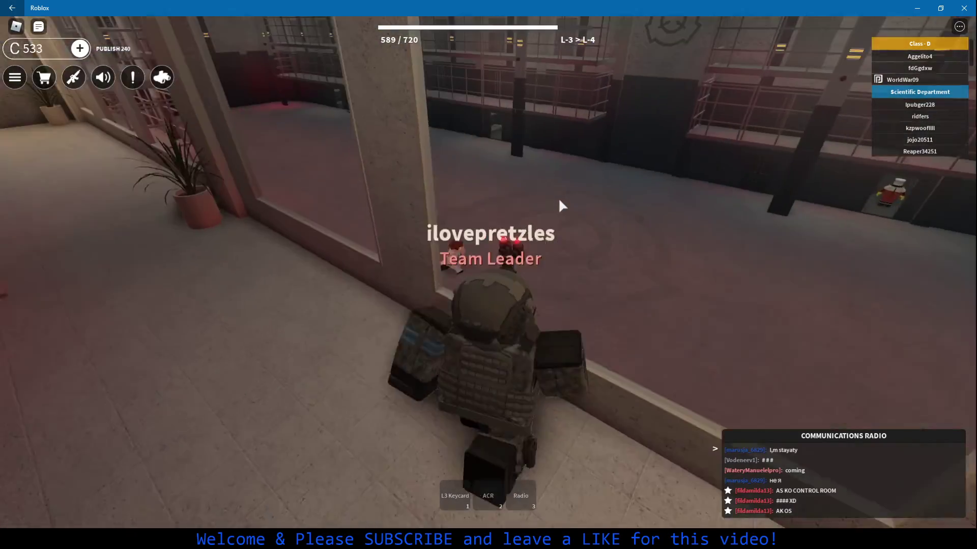
scroll(558, 198, down, 5)
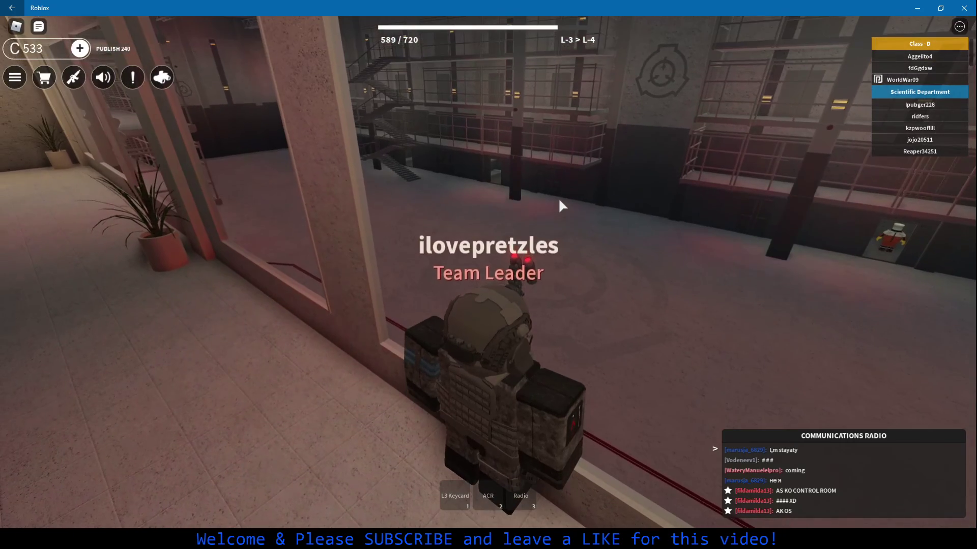
drag(558, 197, 558, 198)
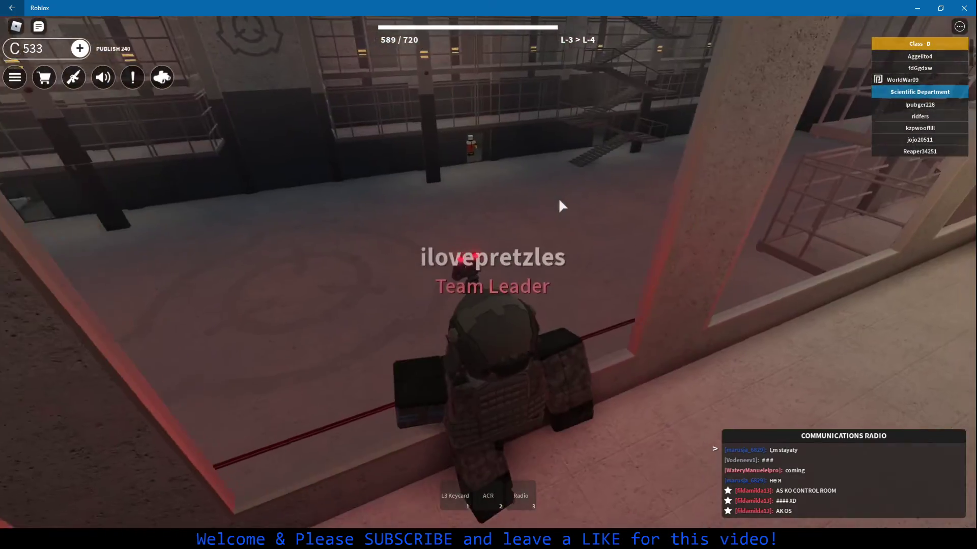
Walk the soldier along the corridor and through the doorway
key(w)
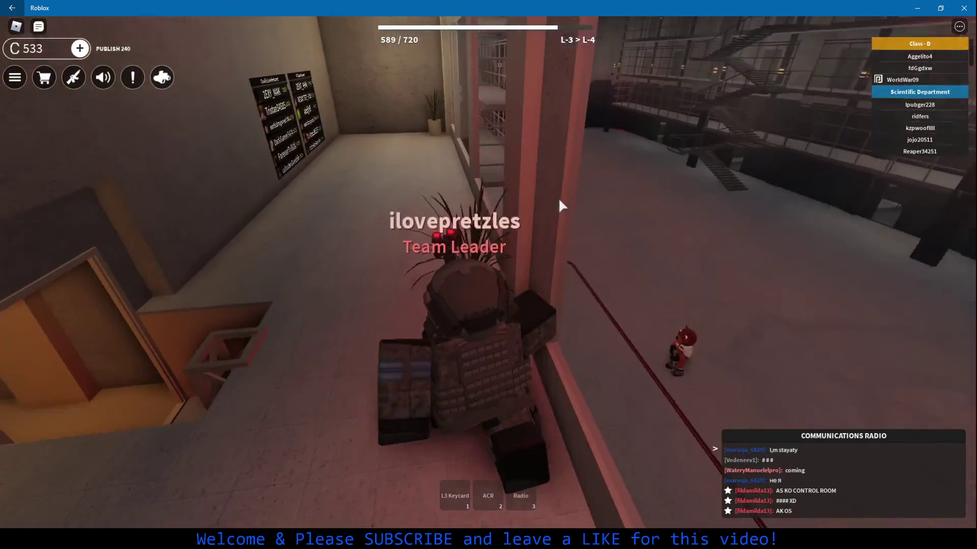
drag(558, 197, 558, 198)
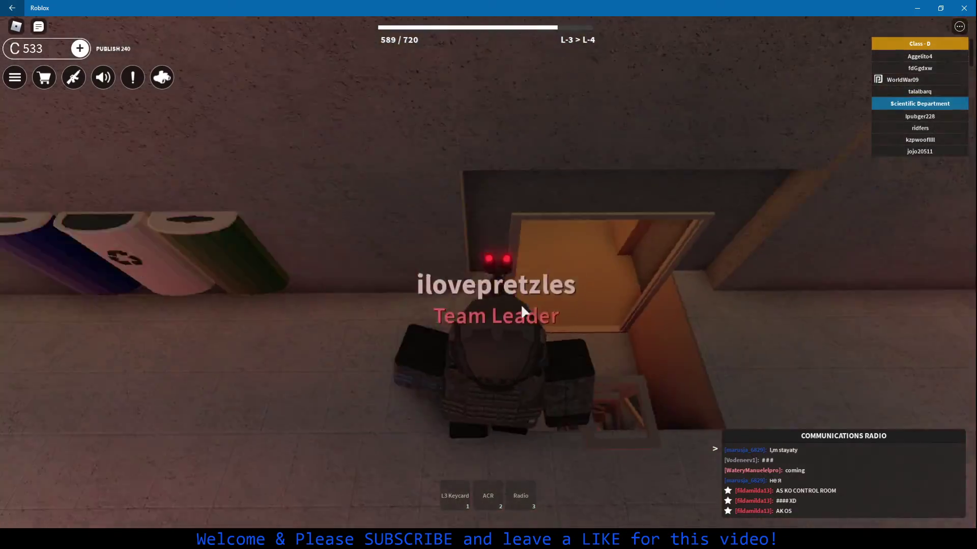
key(w)
scroll(521, 304, up, 5)
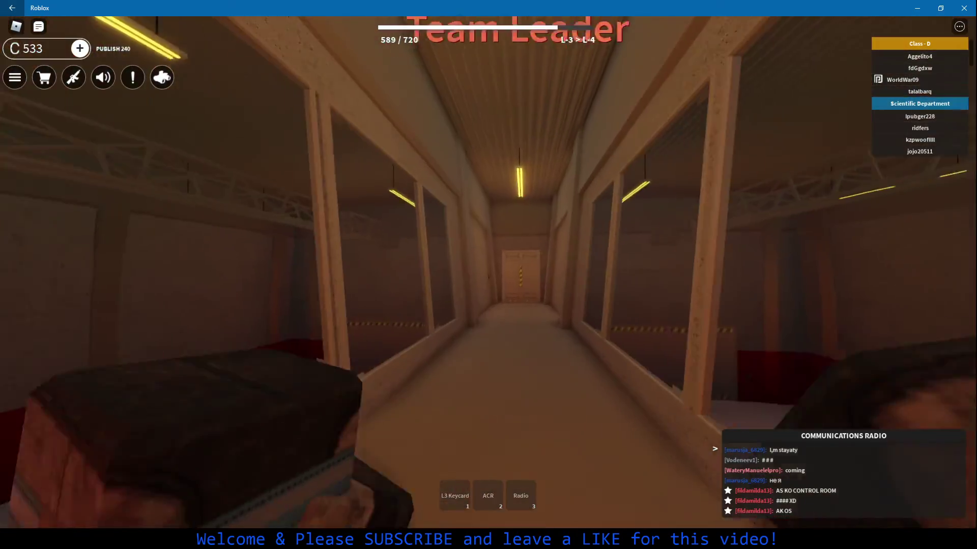
Equip the ACR rifle, then open the heavy door and walk through it
key(2)
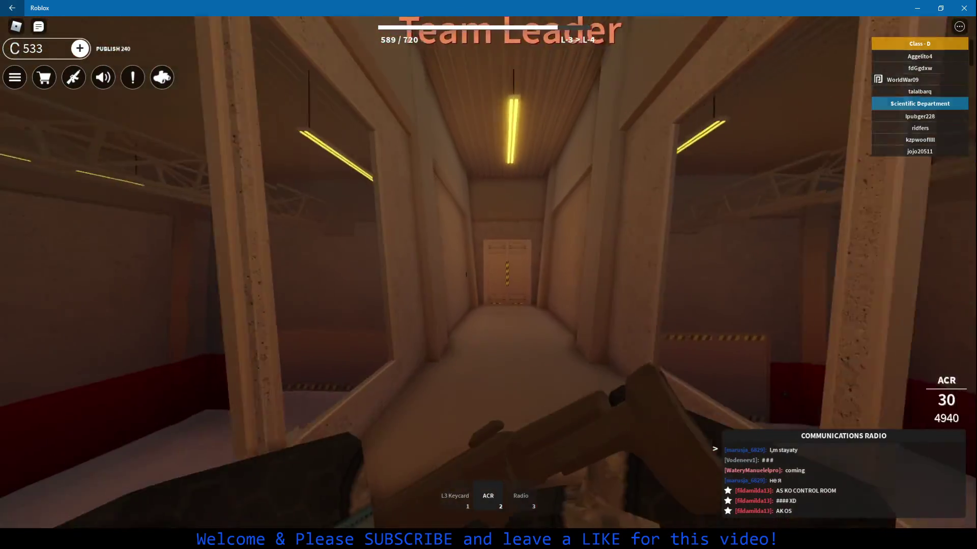
key(w)
key(w)
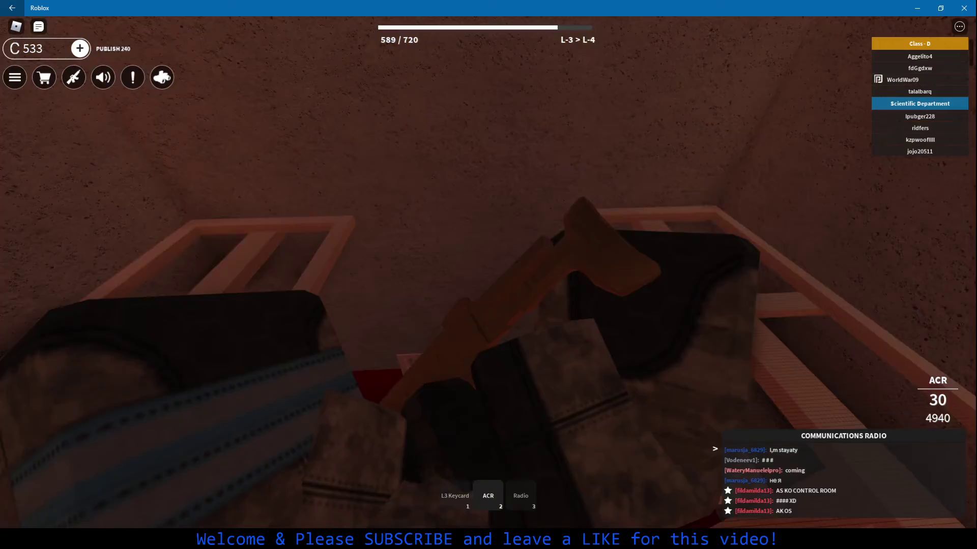
key(e)
key(w)
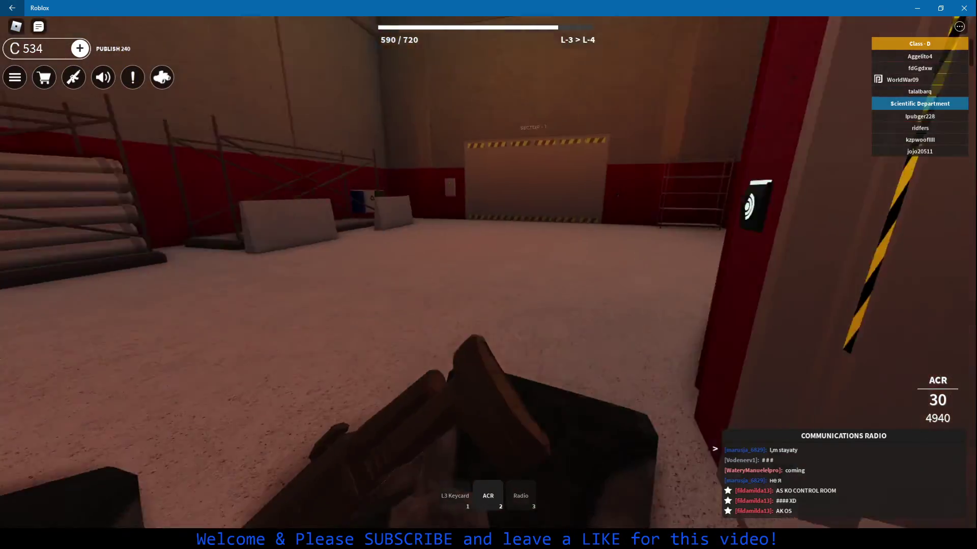
key(w)
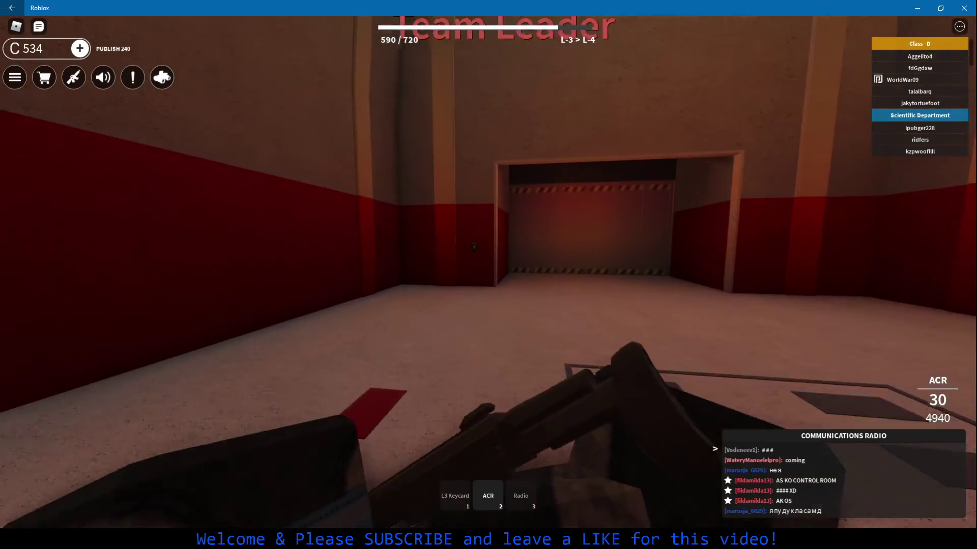
Open the keycard gate and cross the large hall toward the broken wall hole
key(w)
key(e)
key(w)
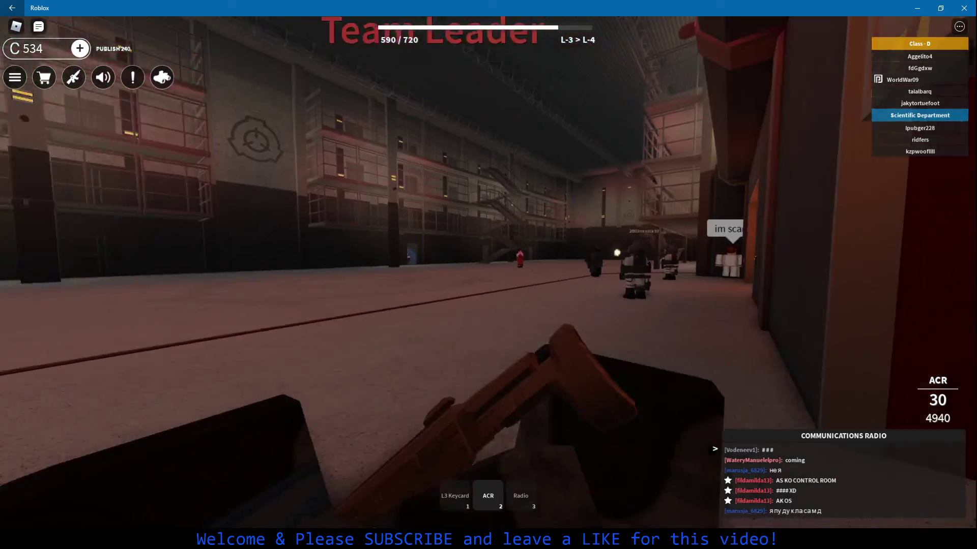
key(w)
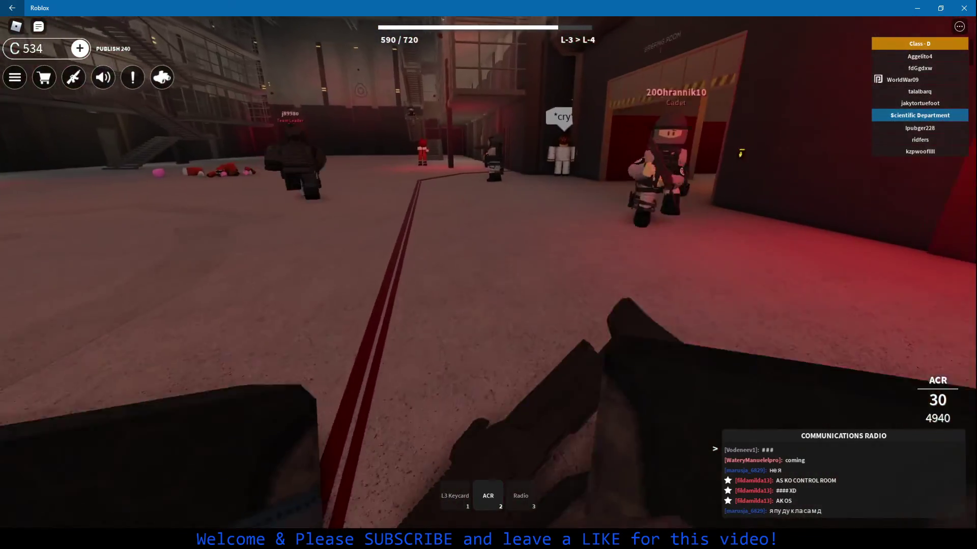
key(w)
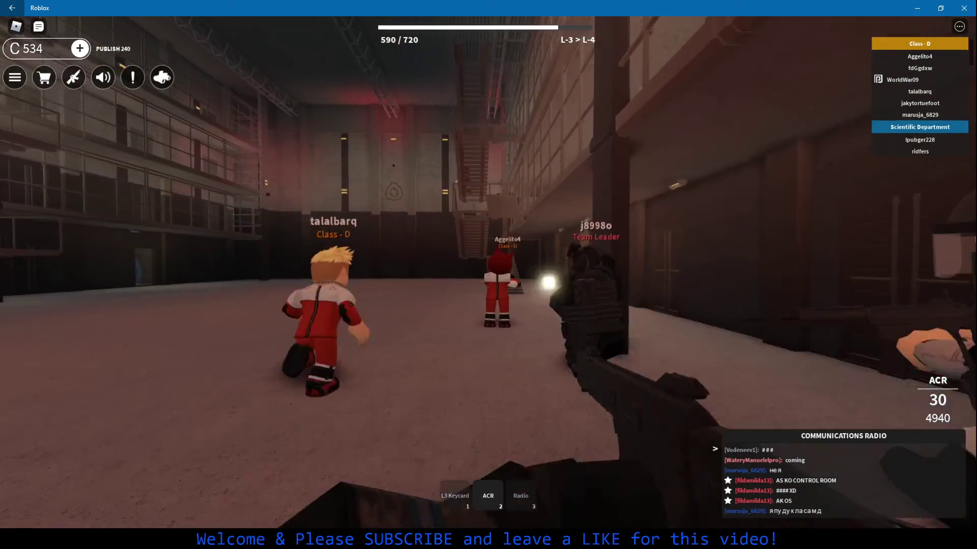
key(w)
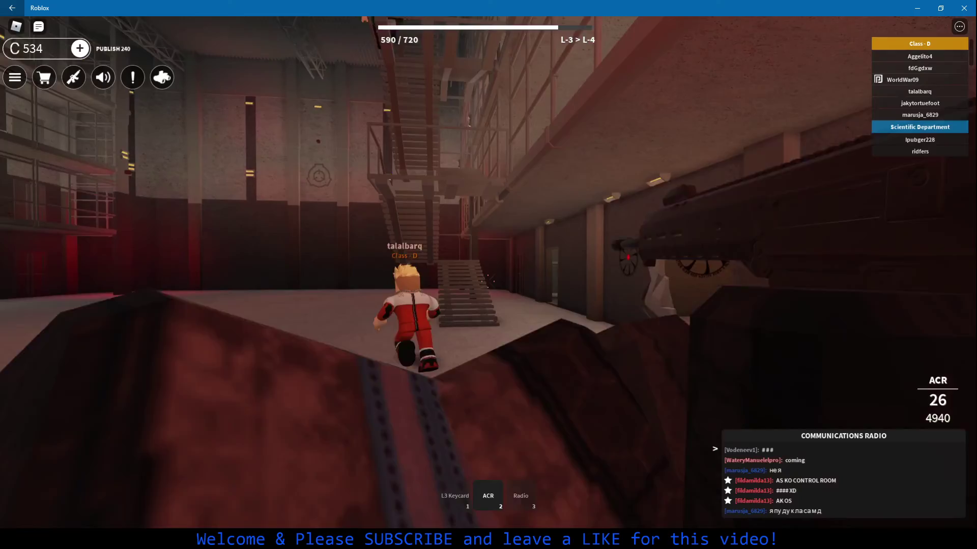
key(w)
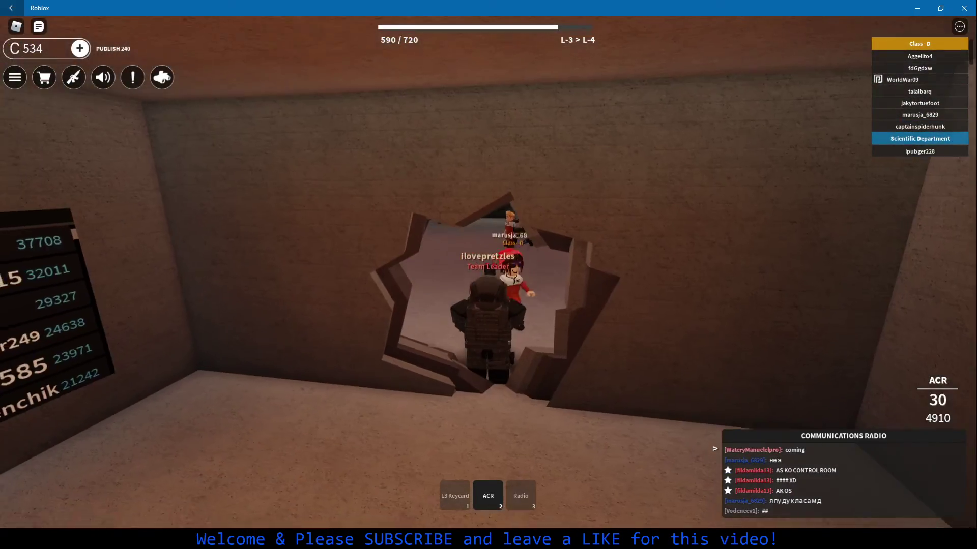
Enter the Jerry shop room through the wall hole, fire the rifle, and reload
key(w)
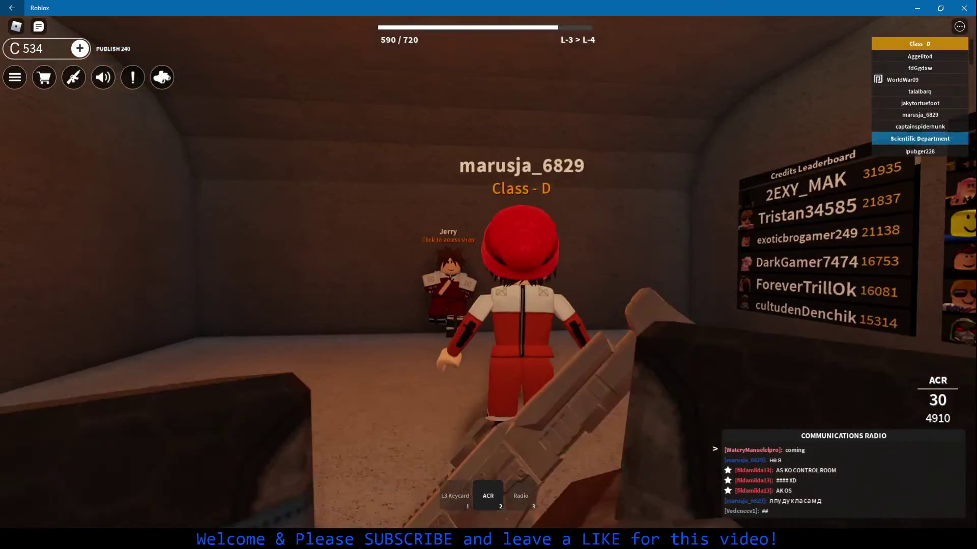
key(w)
key(w)
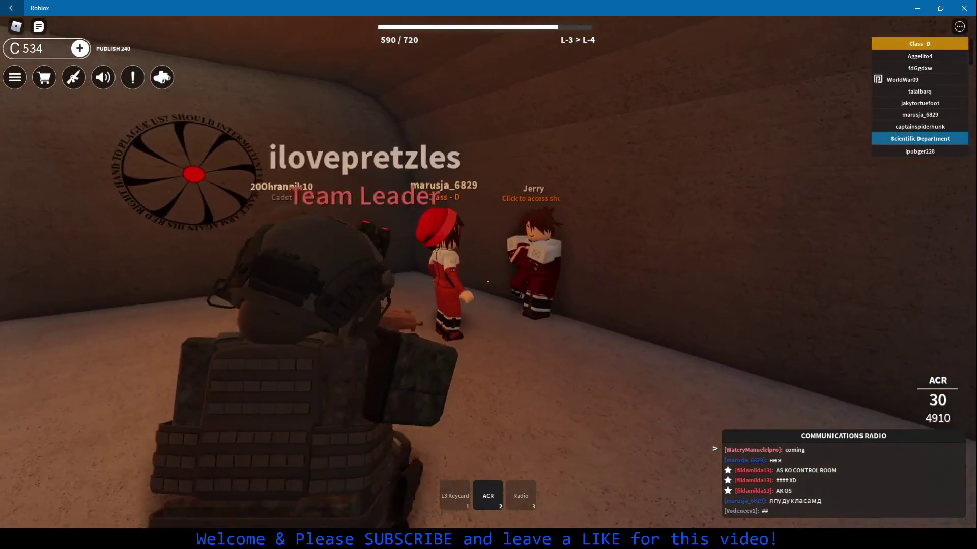
key(w)
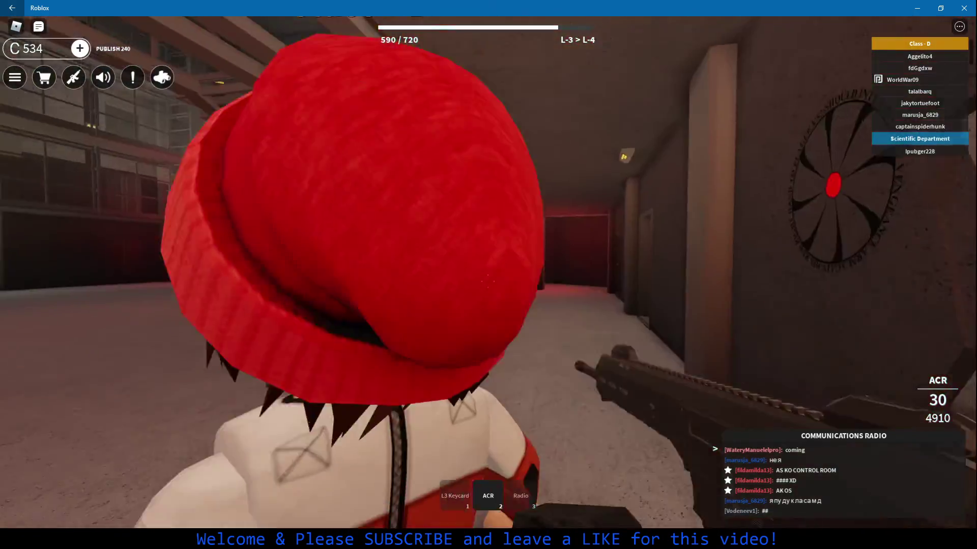
click(489, 274)
key(w)
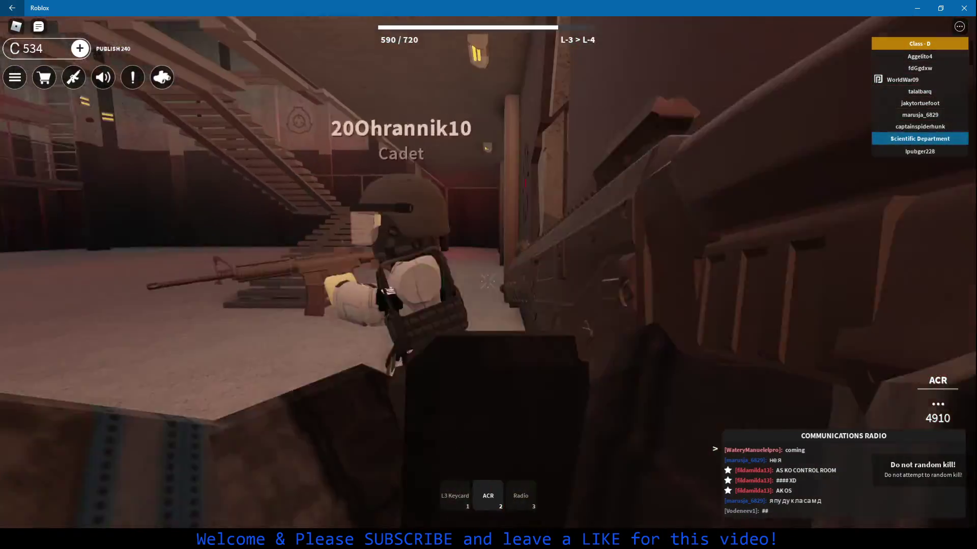
key(r)
key(w)
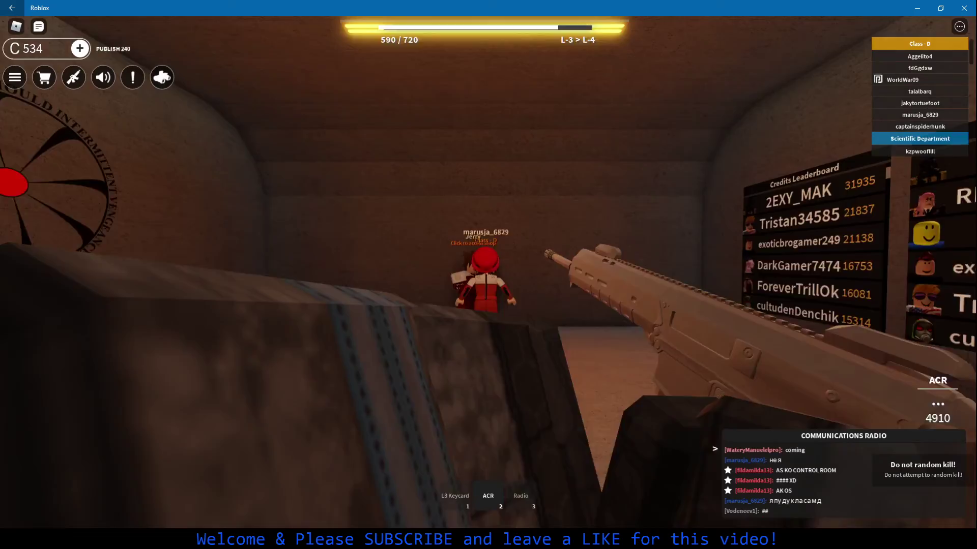
Go back through the wall hole toward the prisoners, fire, and reload
key(w)
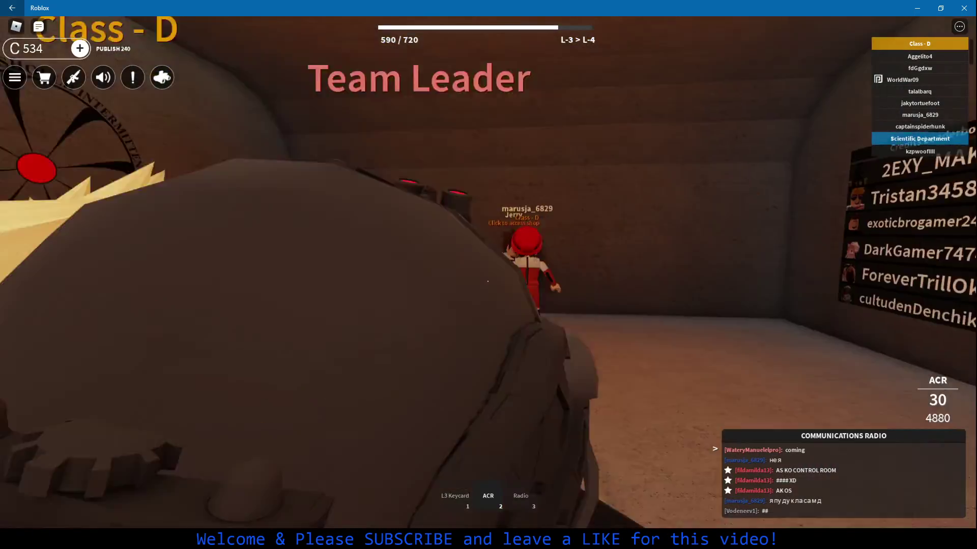
key(w)
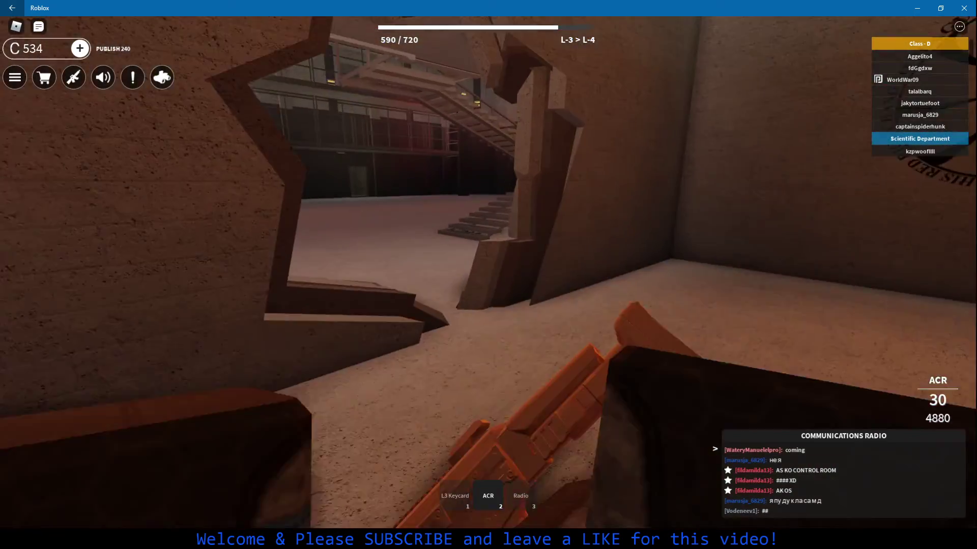
key(s)
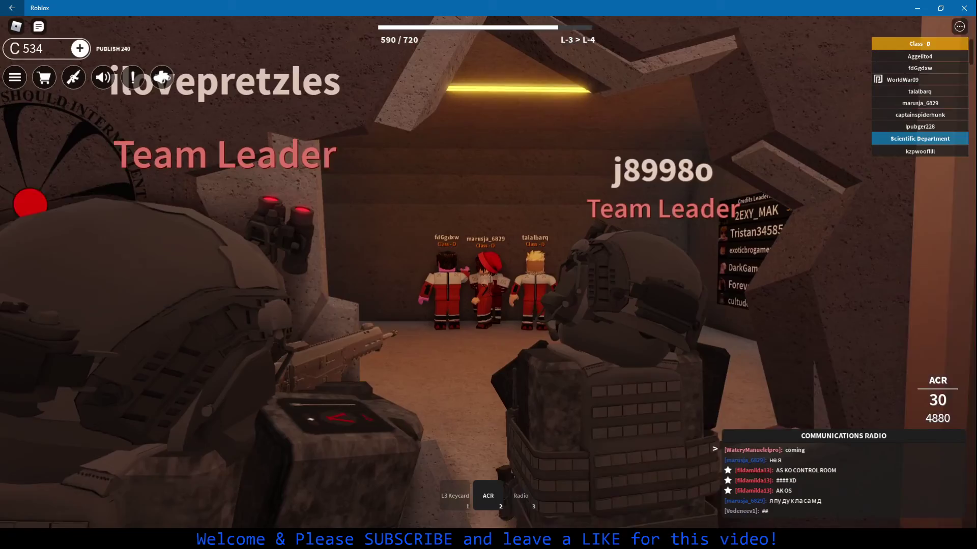
click(489, 274)
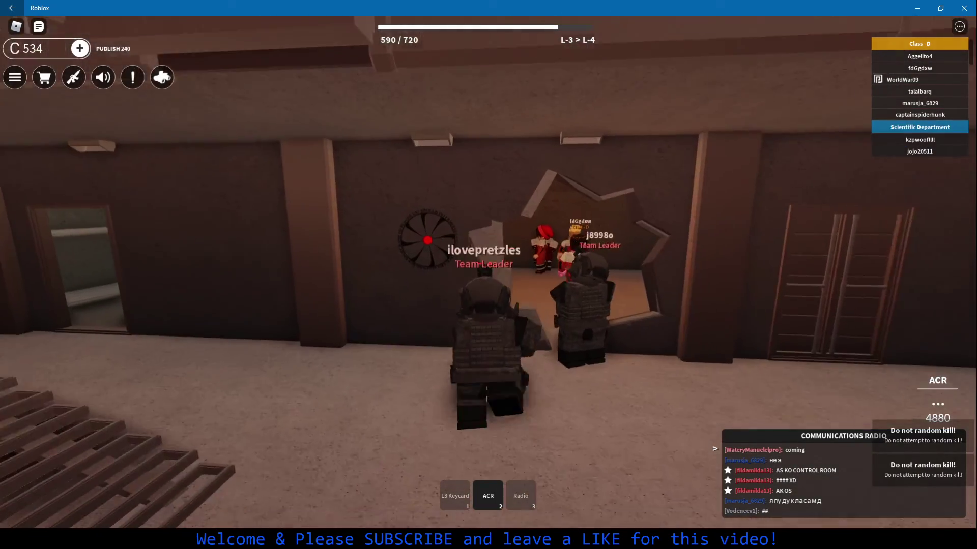
key(r)
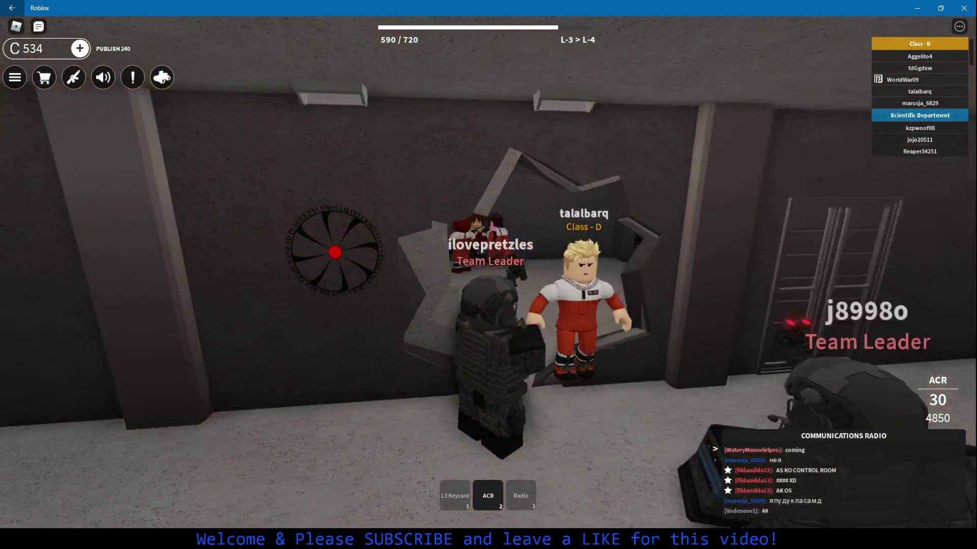
Leave SCP: Roleplay, join the friend's Bad Business game, and deploy into Chernobyl TDM
key(Escape)
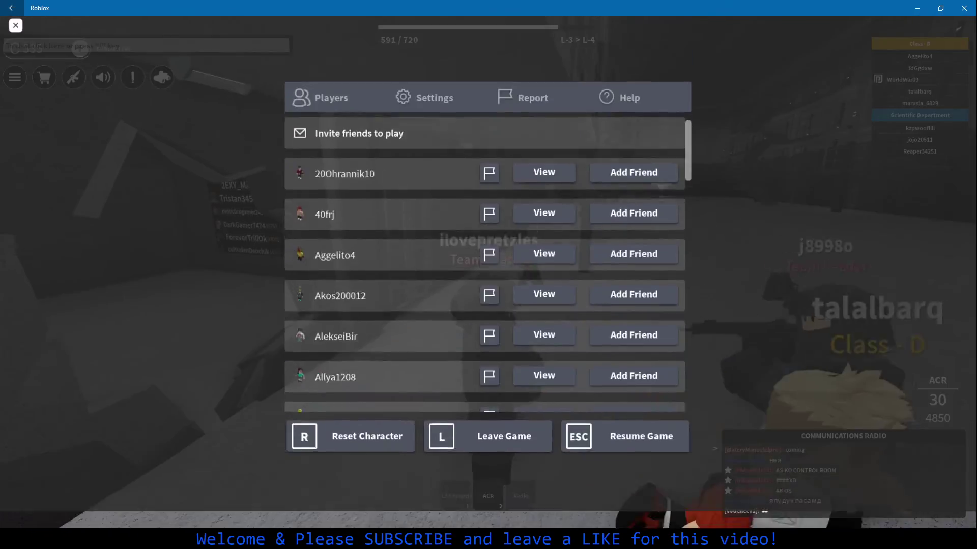
key(Escape)
key(Escape)
key(Escape)
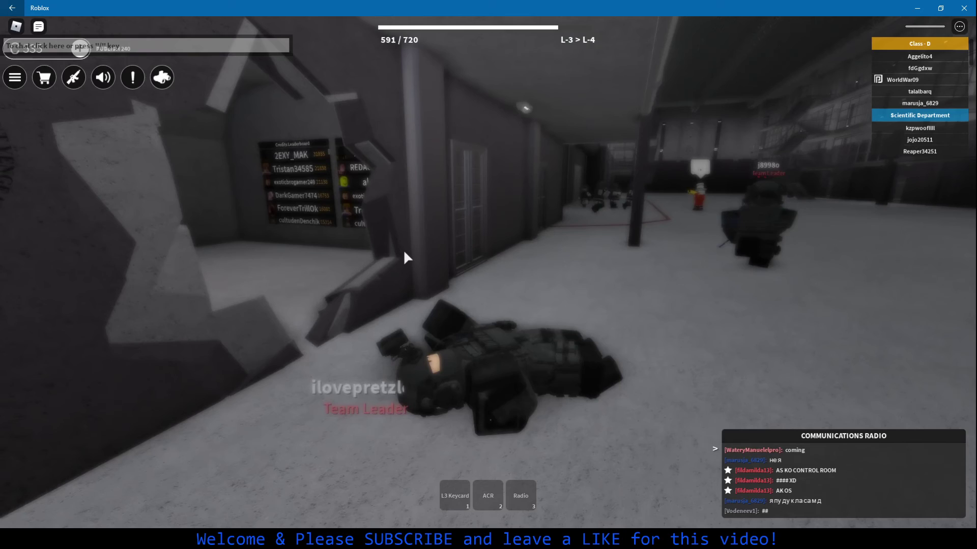
key(Escape)
key(l)
click(405, 240)
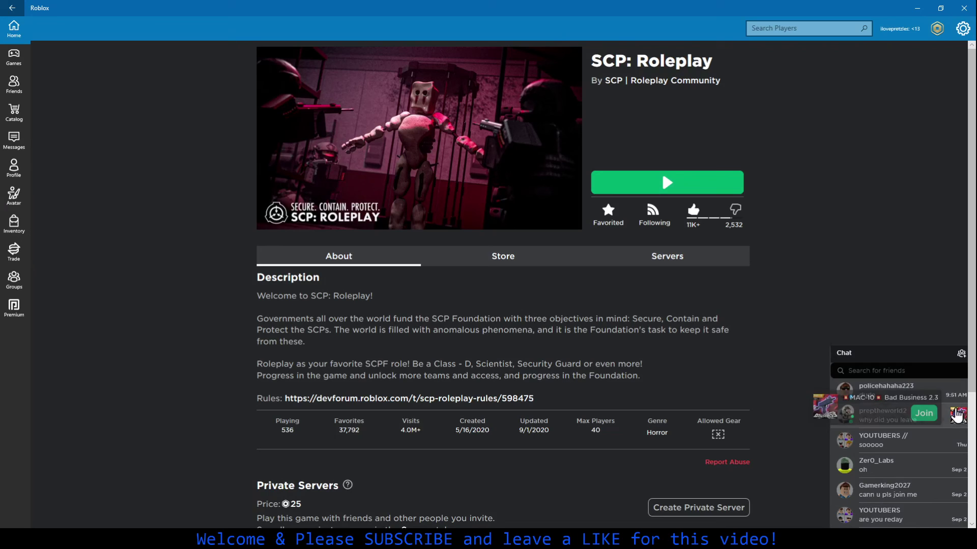
click(925, 413)
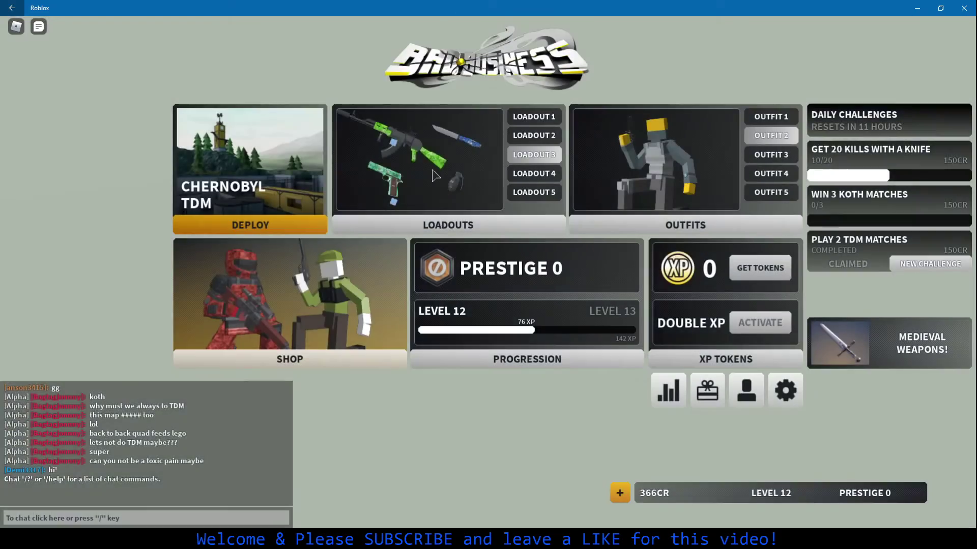
click(314, 136)
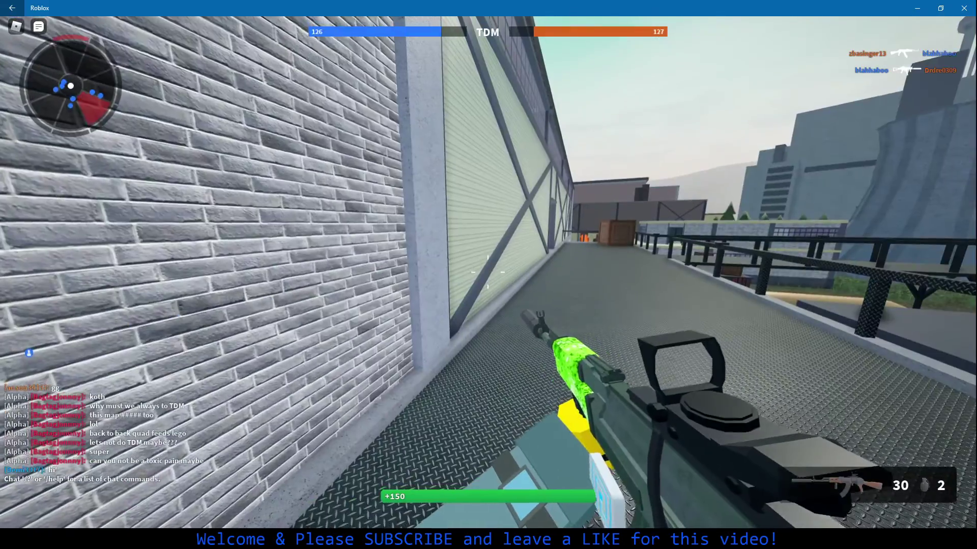
Walk forward along the outdoor walkway toward the warehouse
key(w)
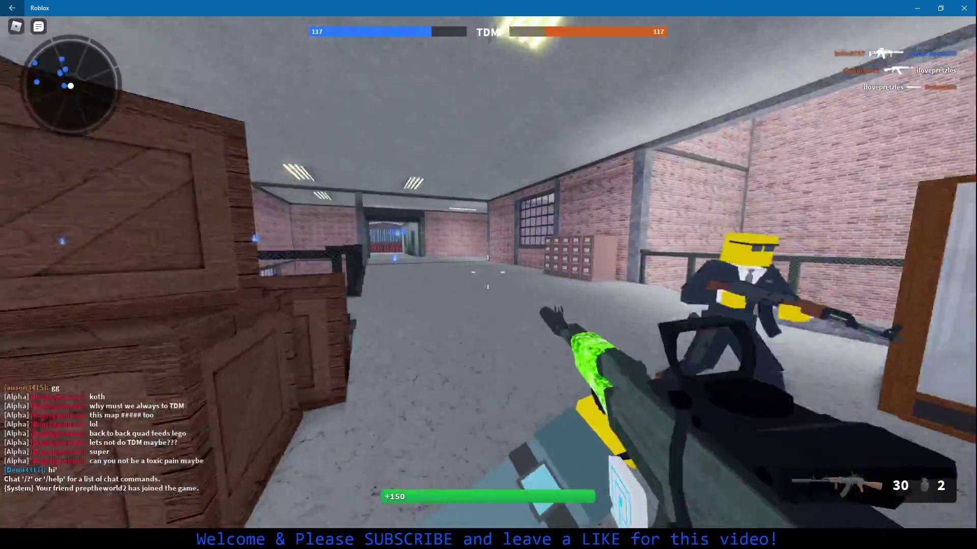
Shoot down the corridor enemy, reload and push into the warehouse
click(489, 275)
click(489, 275)
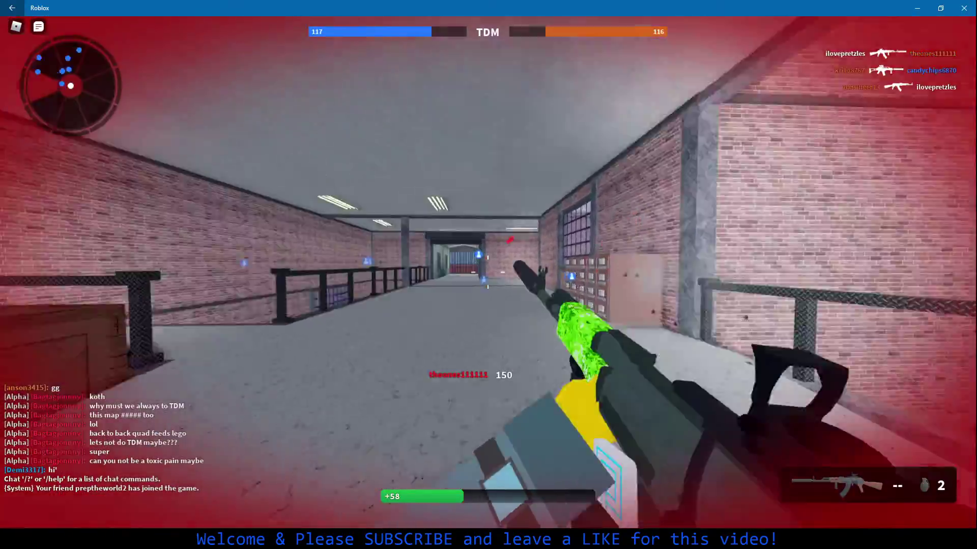
key(r)
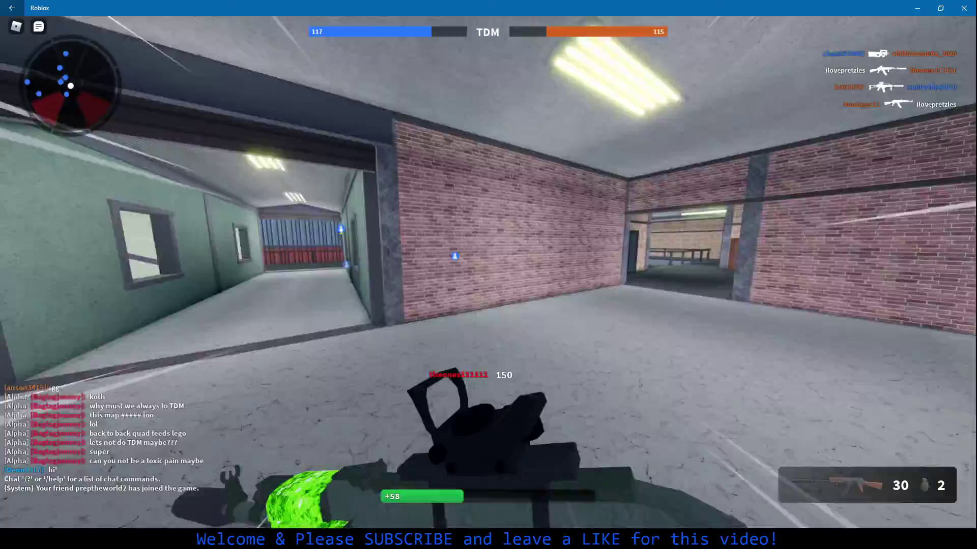
key(w)
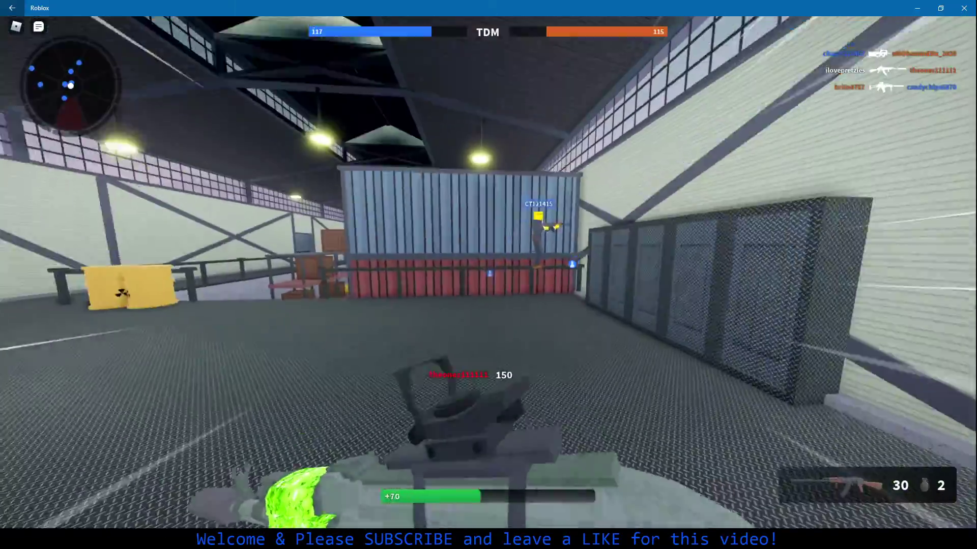
key(w)
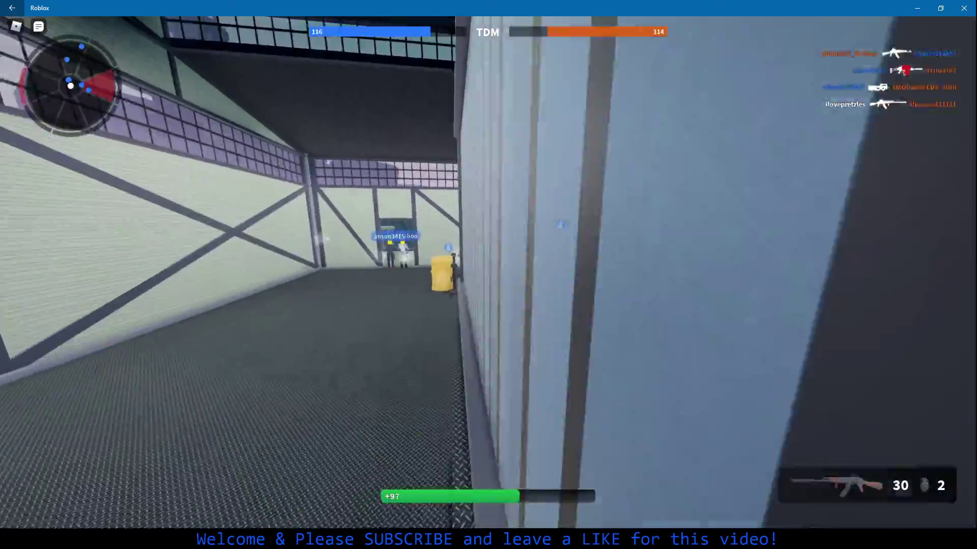
Switch to the knife and stab the nearby enemy
key(3)
key(w)
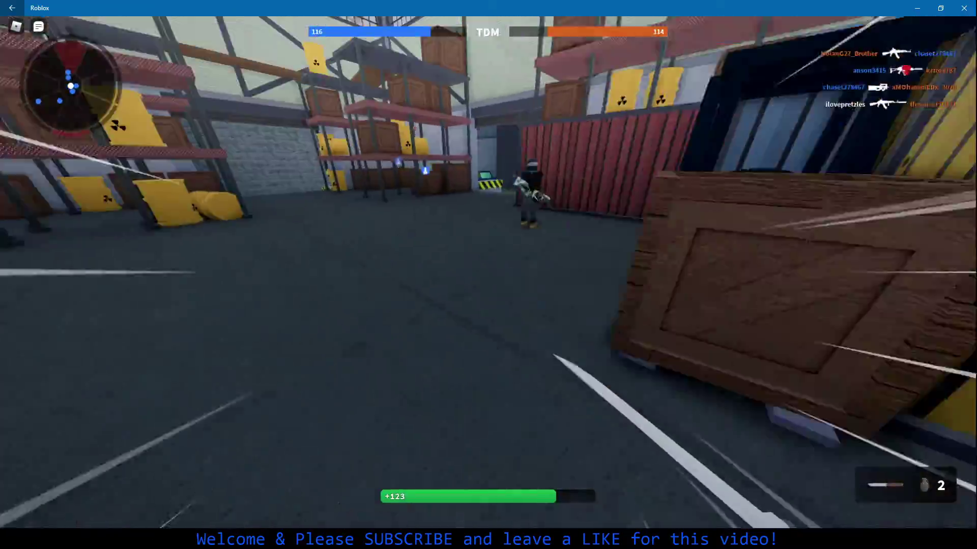
key(w)
click(488, 274)
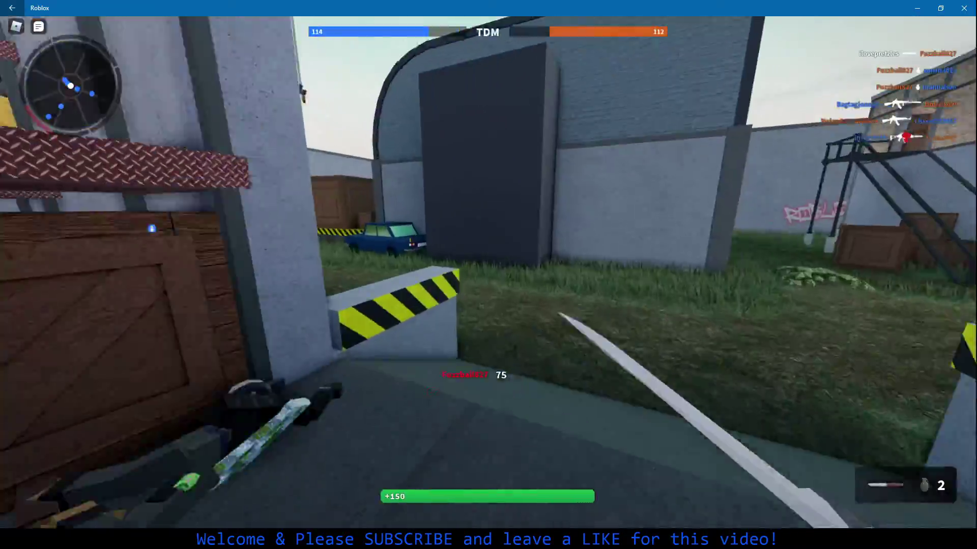
Cross the map with the rifle back out, moving along the concrete wall
key(w)
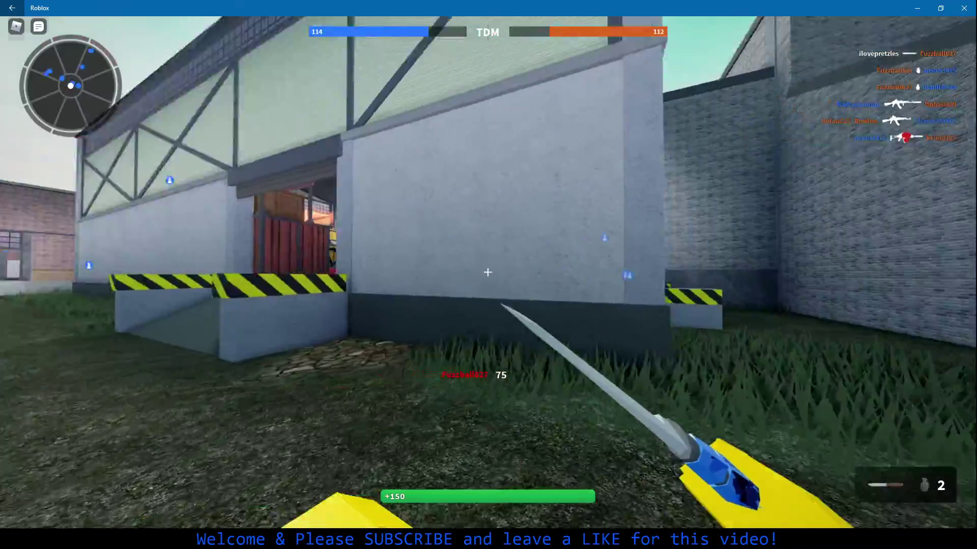
key(w)
key(1)
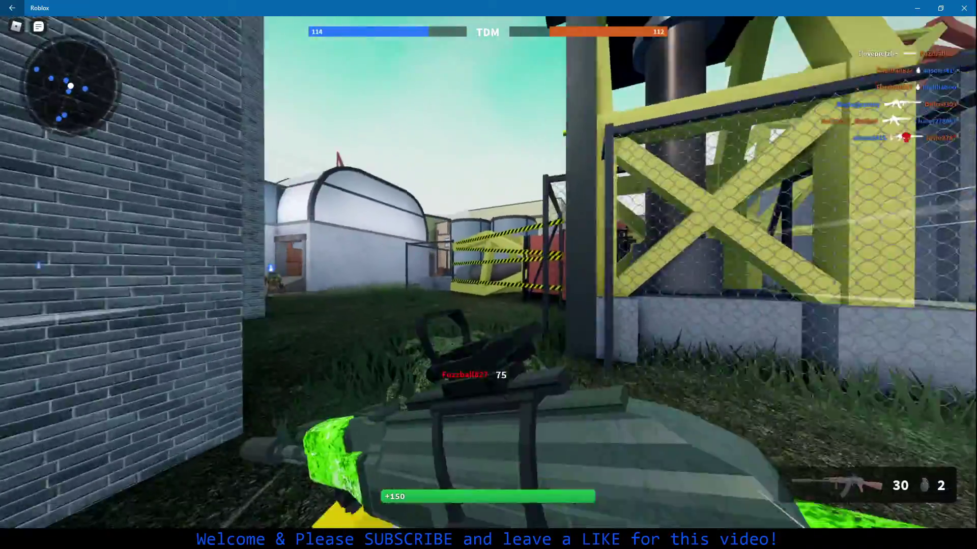
key(w)
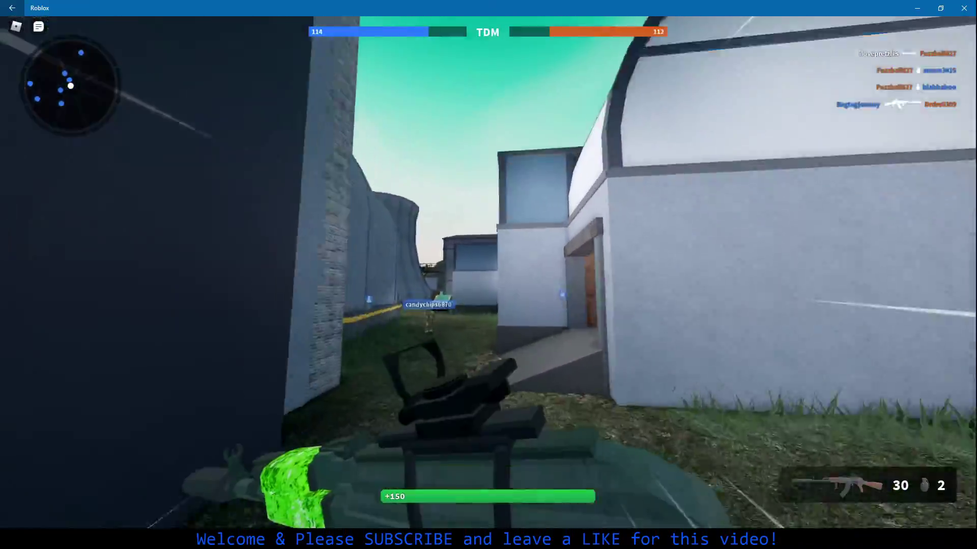
key(w)
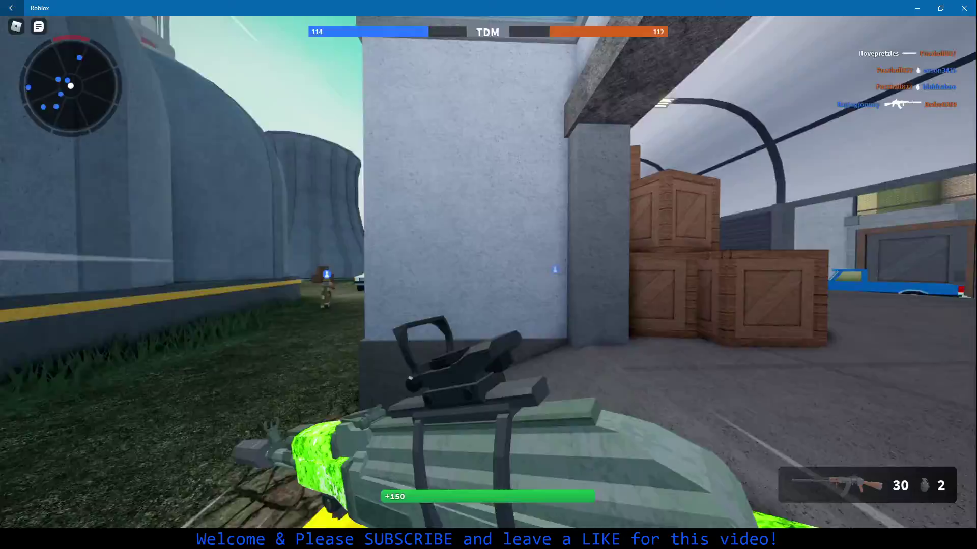
key(w)
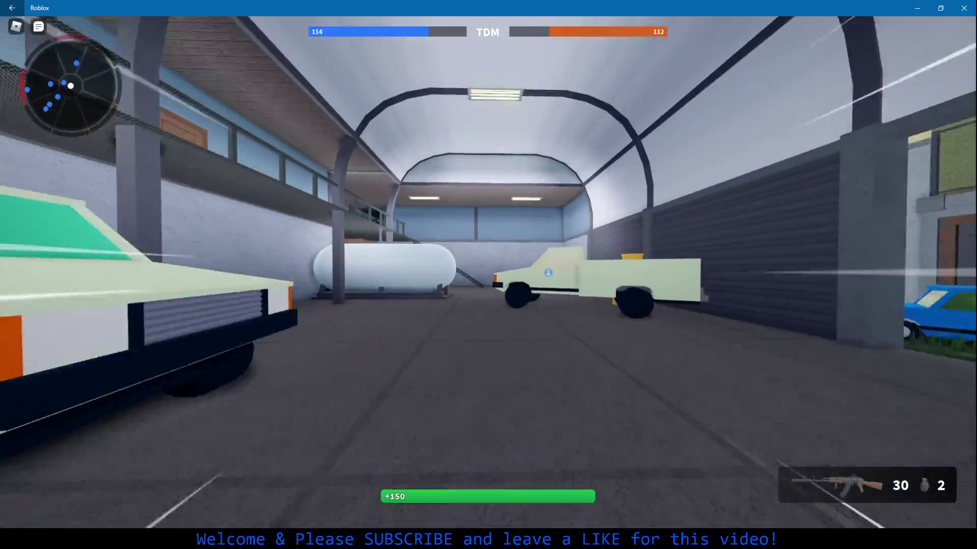
key(3)
key(w)
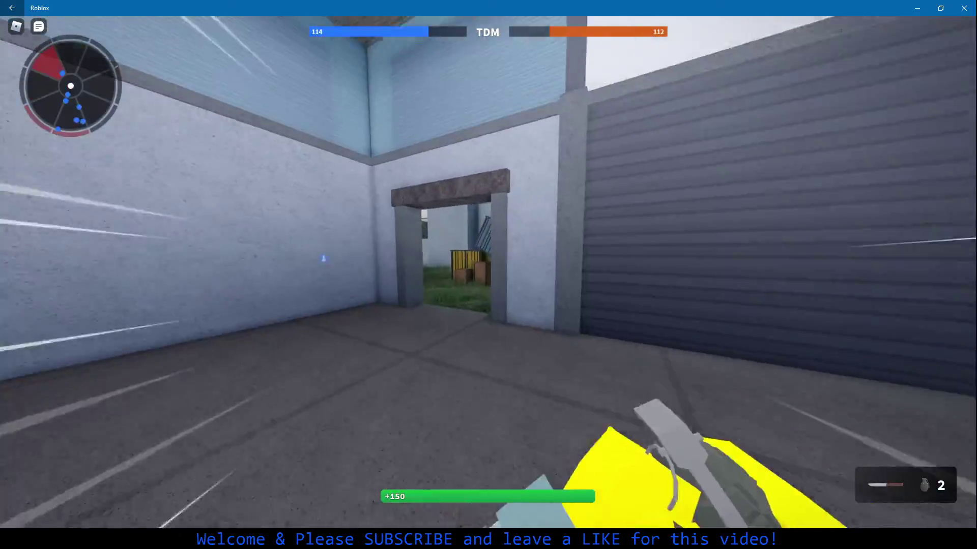
key(w)
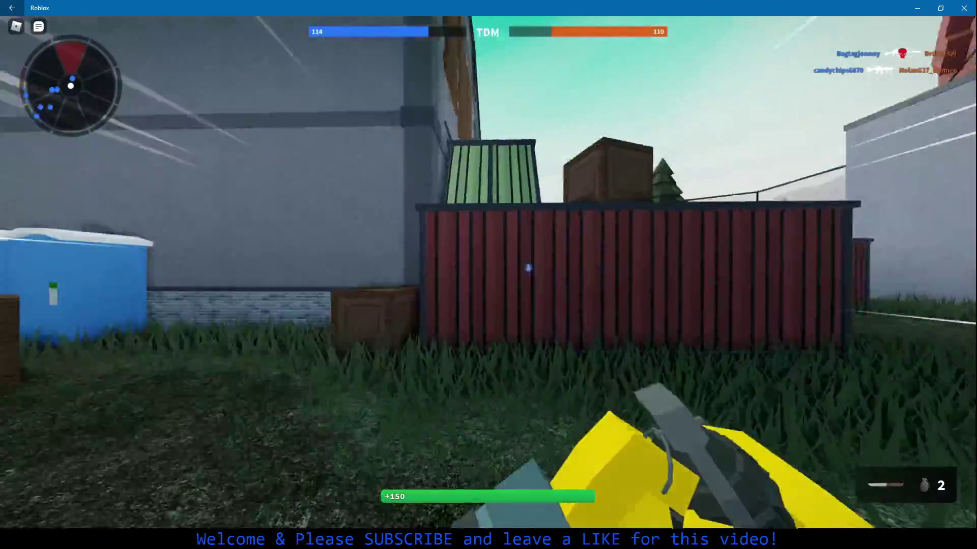
key(w)
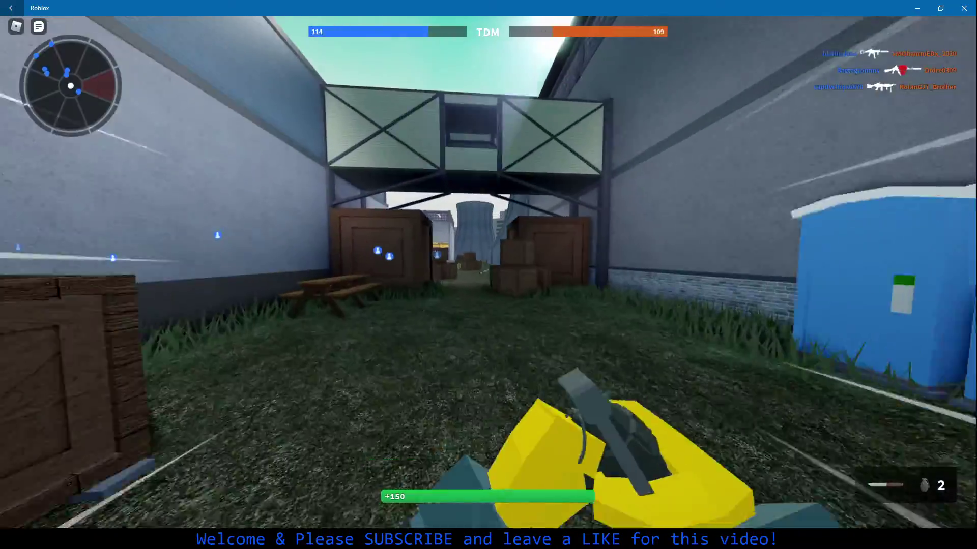
key(w)
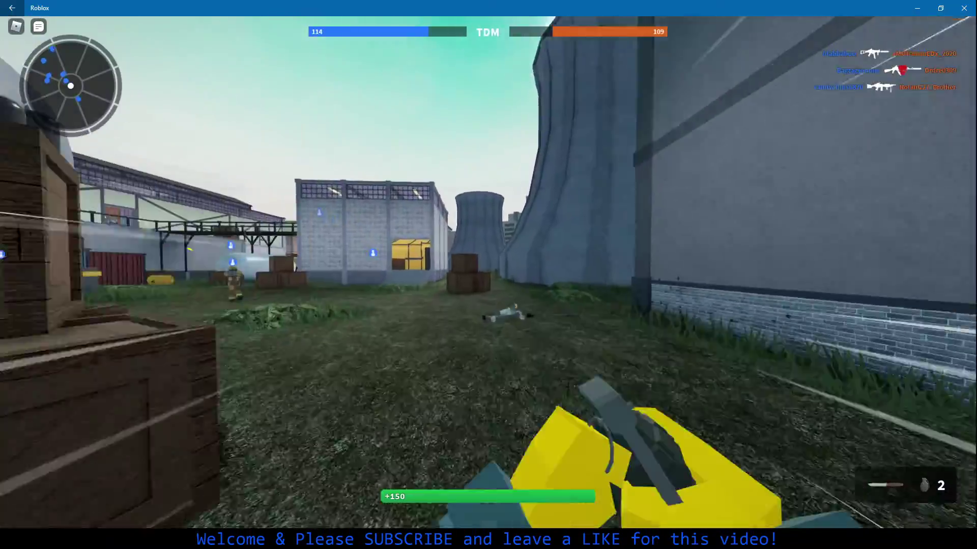
key(w)
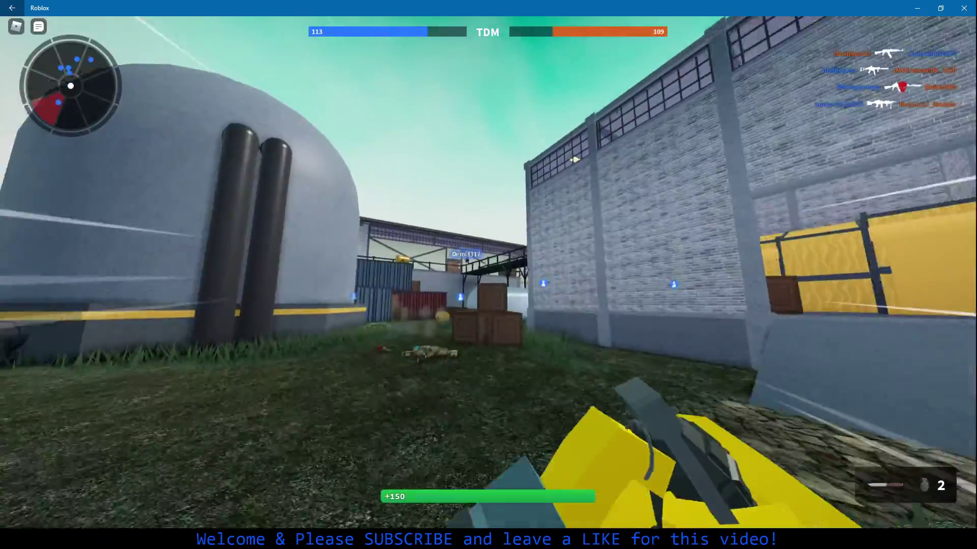
key(w)
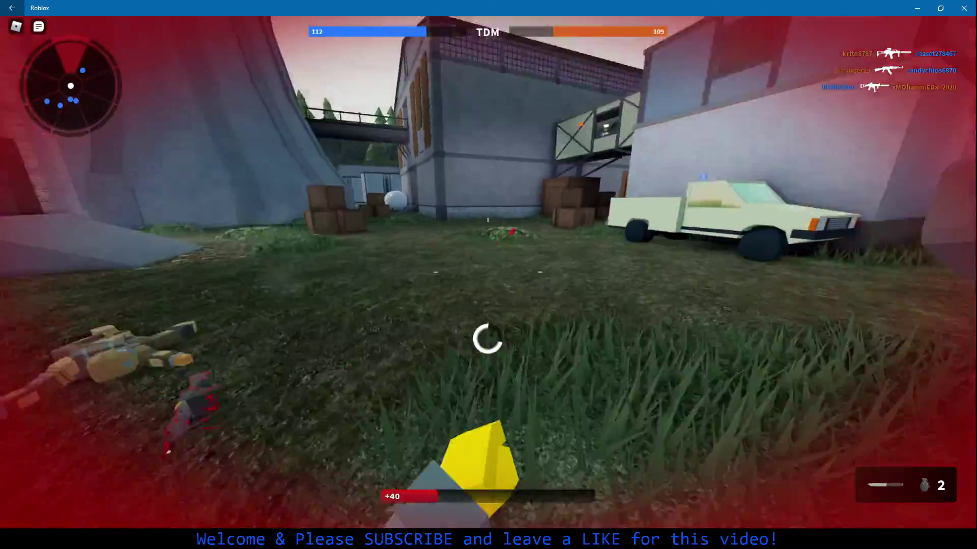
key(w)
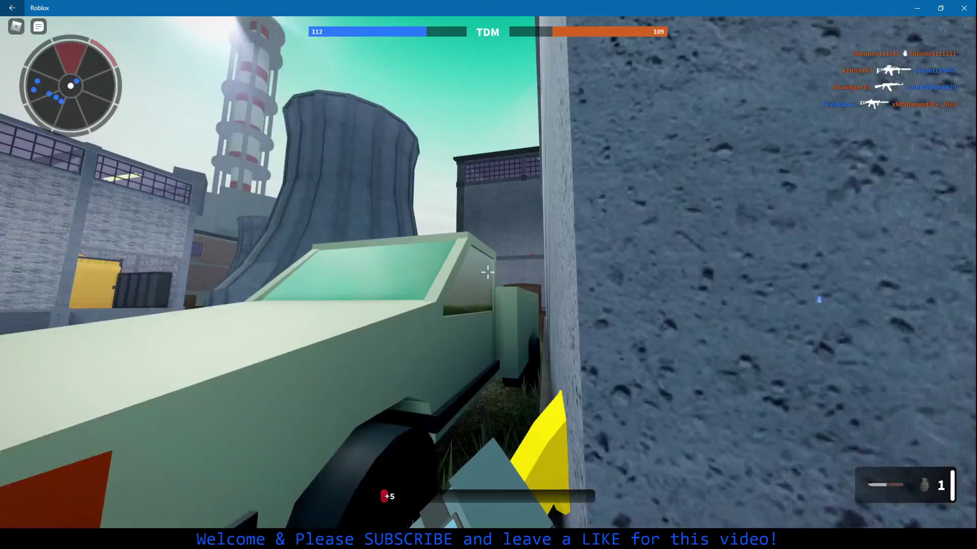
key(w)
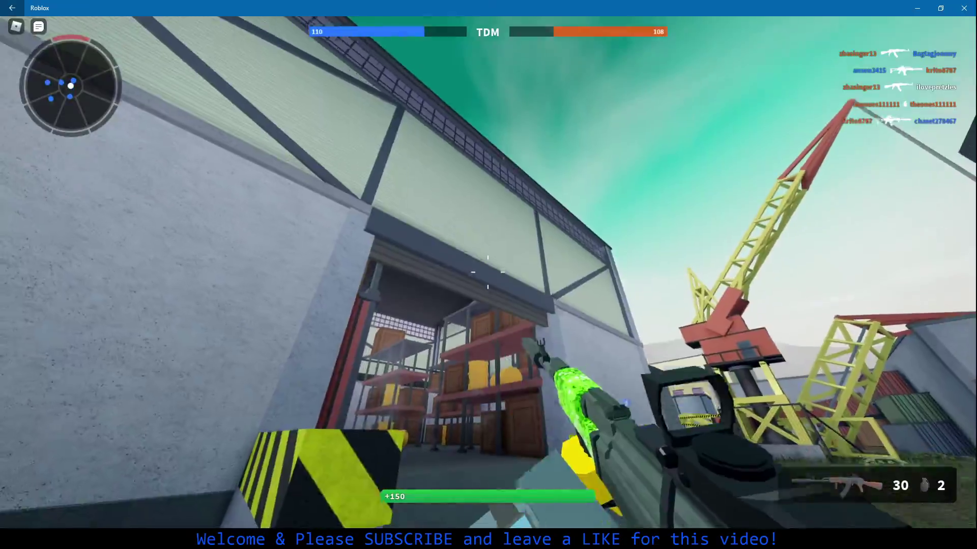
Advance past the crane and parked truck, then aim and shoot an enemy for an assist
key(w)
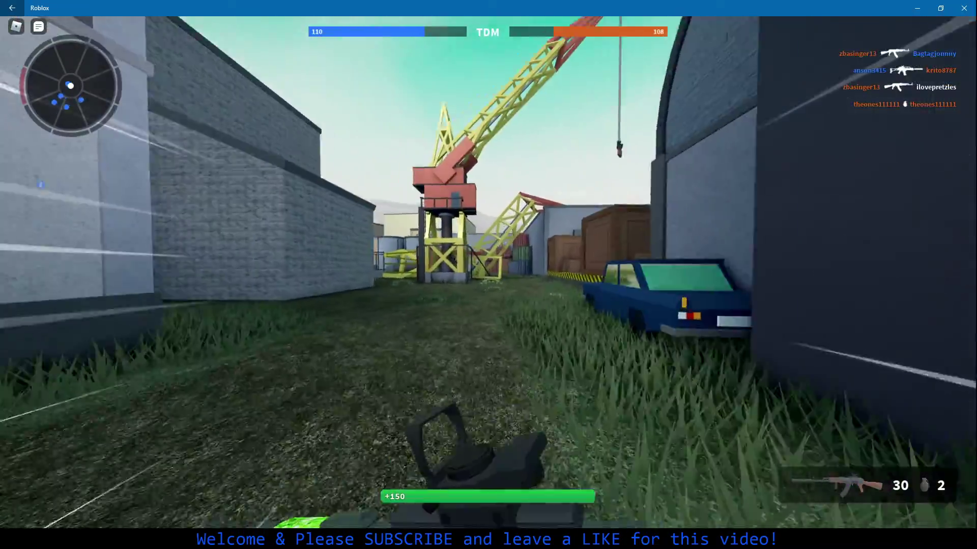
key(w)
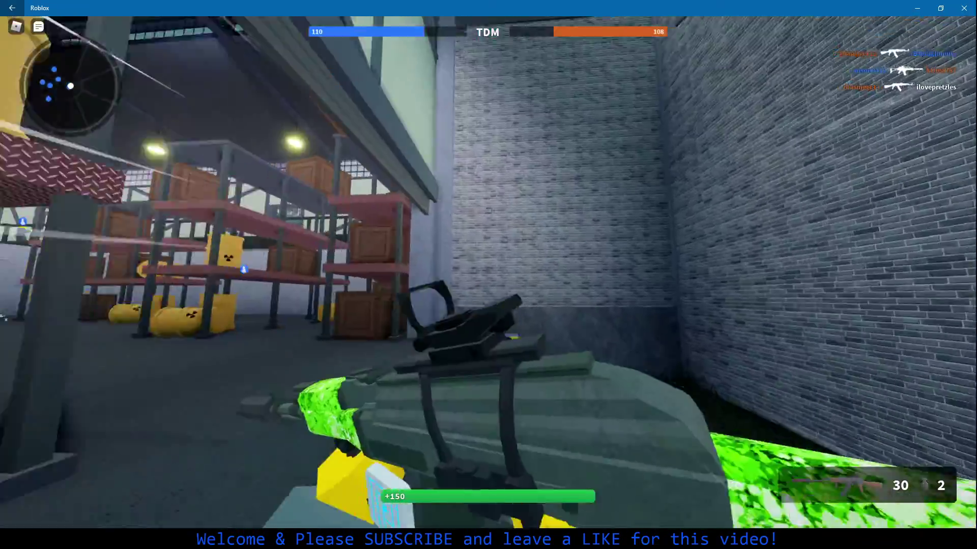
key(w)
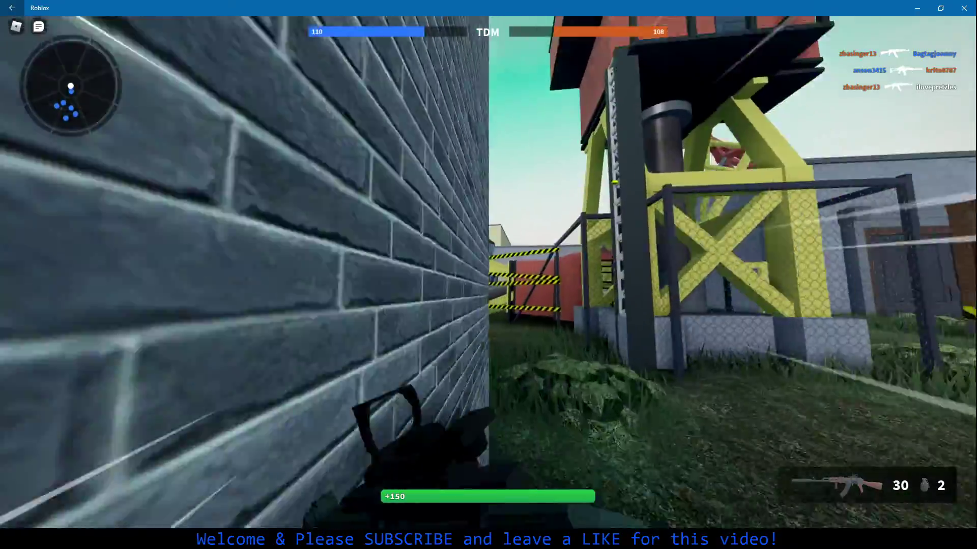
key(w)
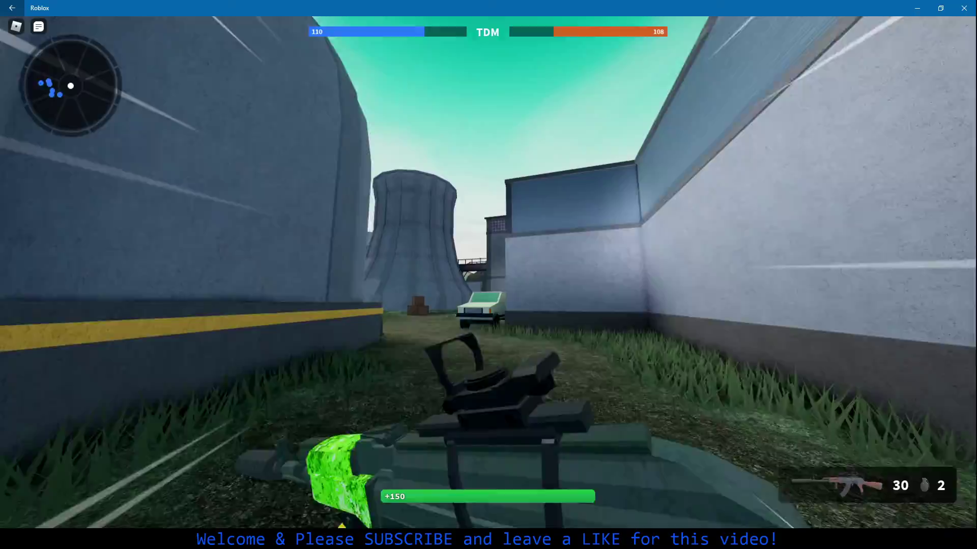
key(w)
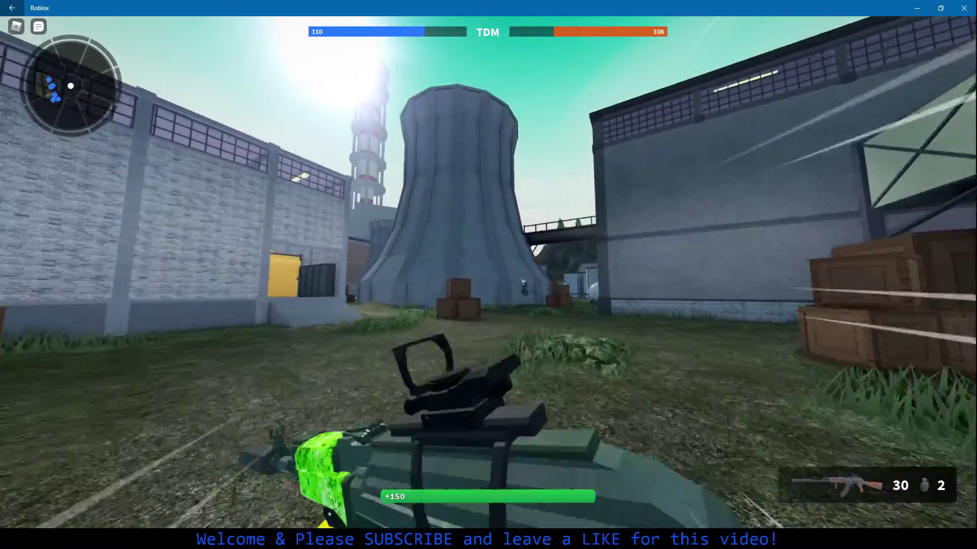
right_click(488, 276)
drag(489, 275, 489, 275)
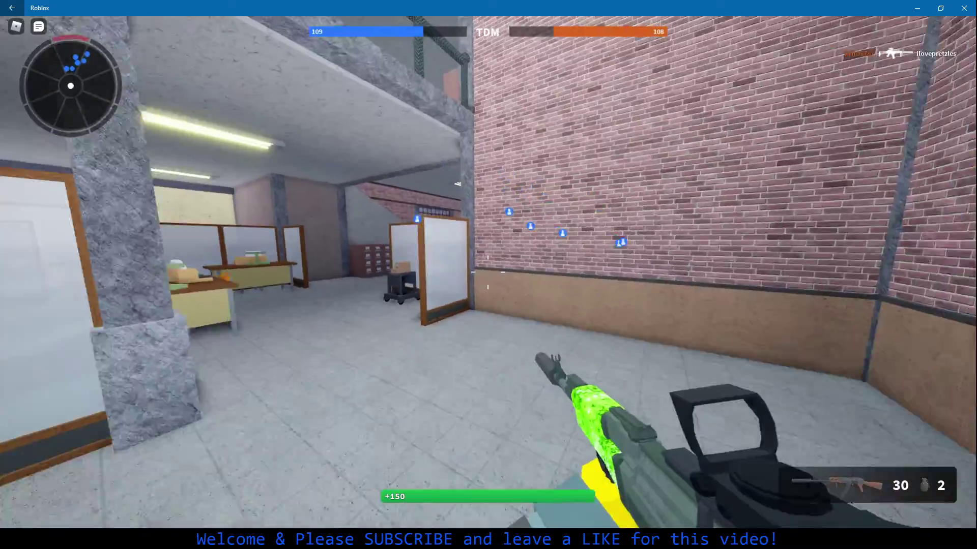
Sprint through the shelved warehouse and up the ramp to the cooling-tower view
key(w)
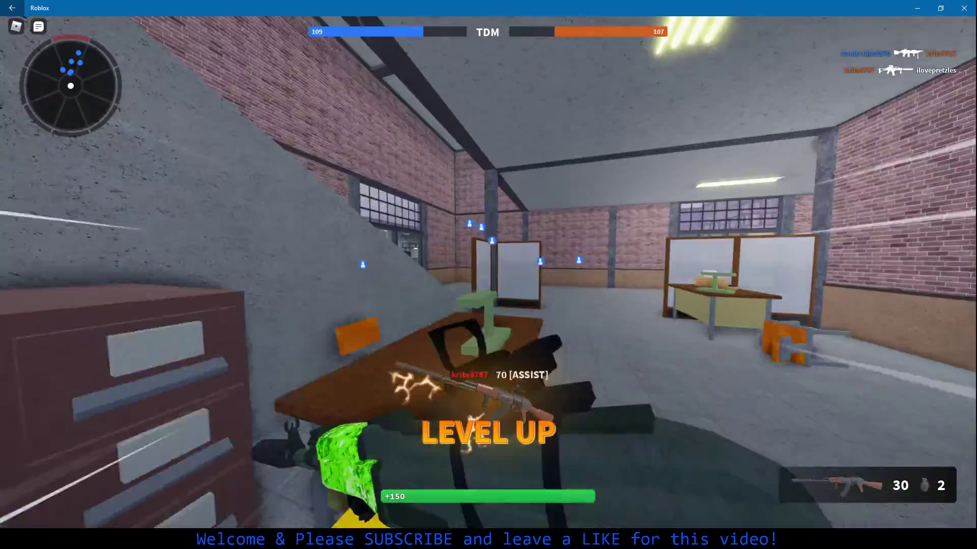
key(w)
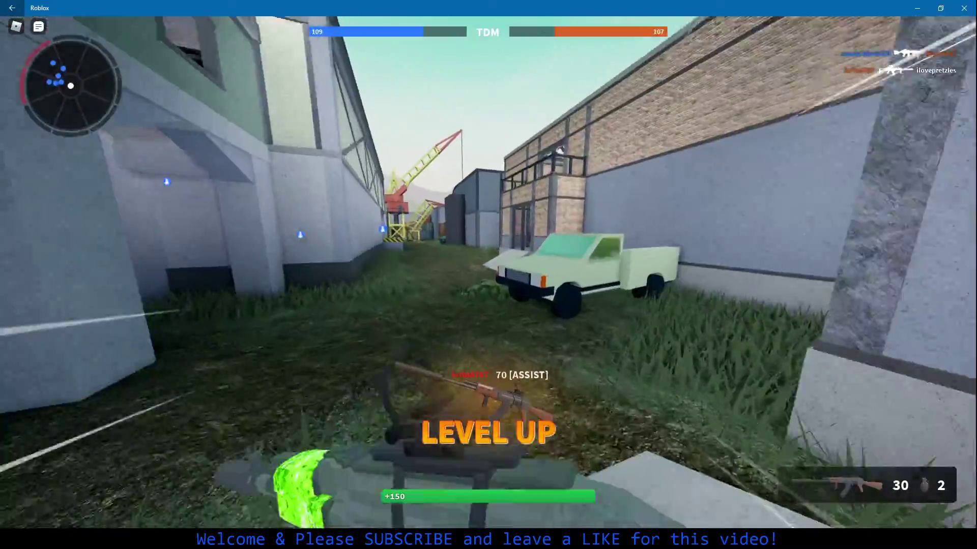
key(w)
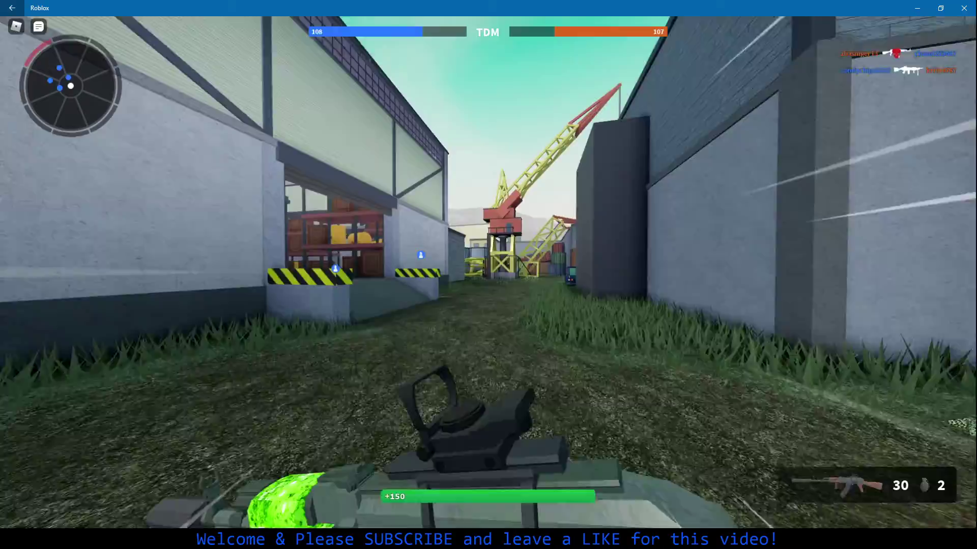
key(w)
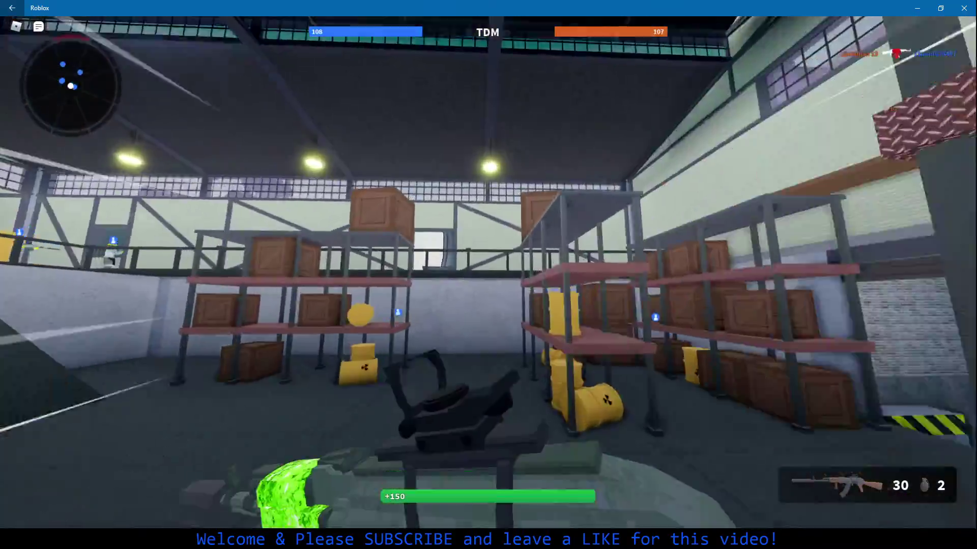
key(w)
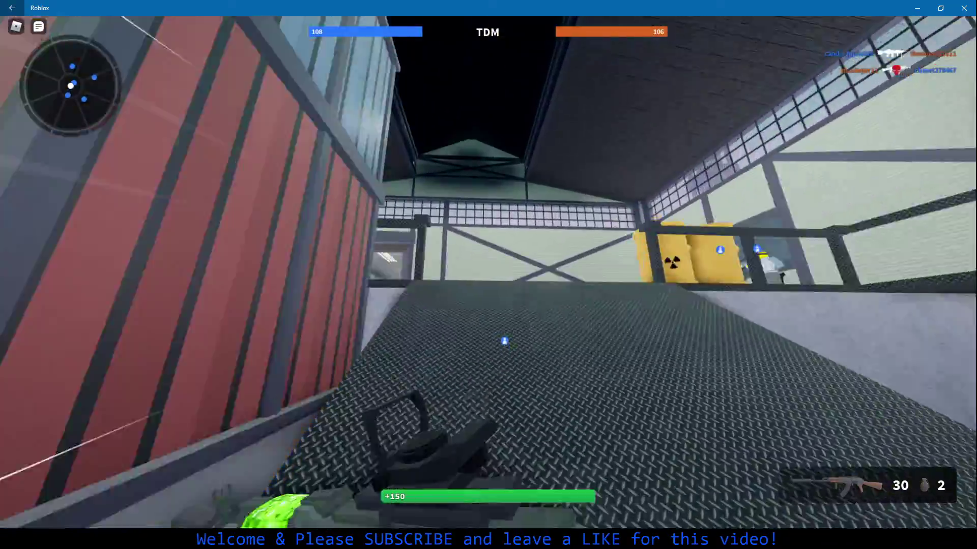
key(w)
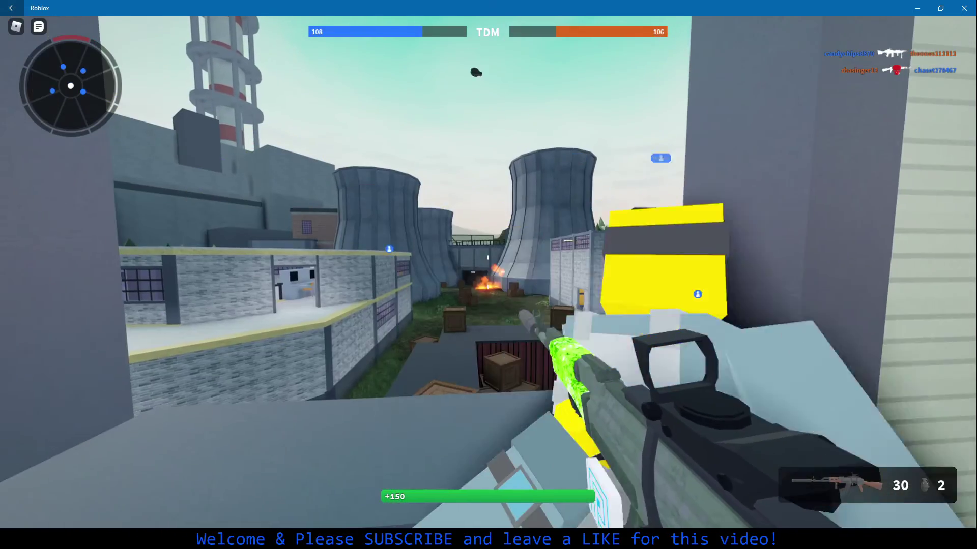
Aim toward the cooling towers, fire at an enemy, then duck behind the wall
key(w)
right_click(489, 275)
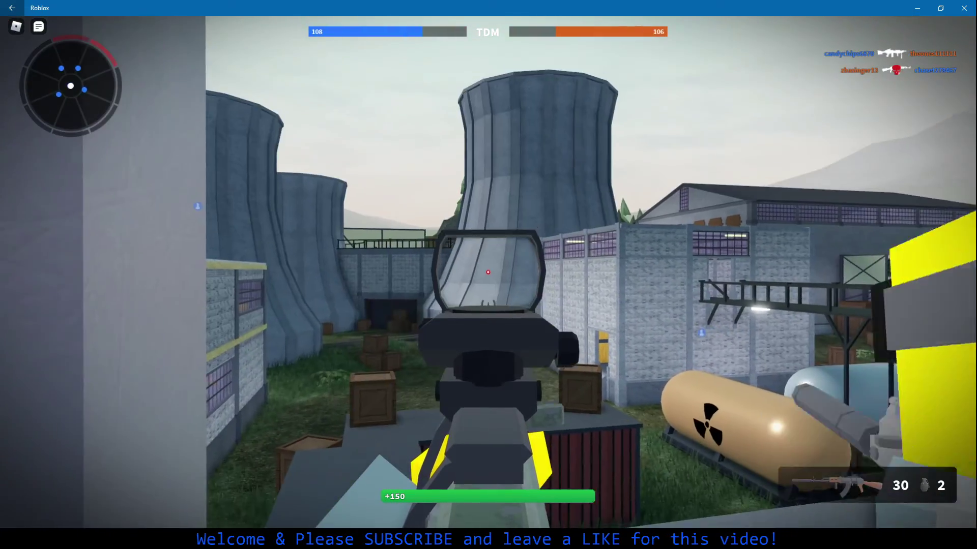
click(488, 273)
right_click(489, 273)
key(a)
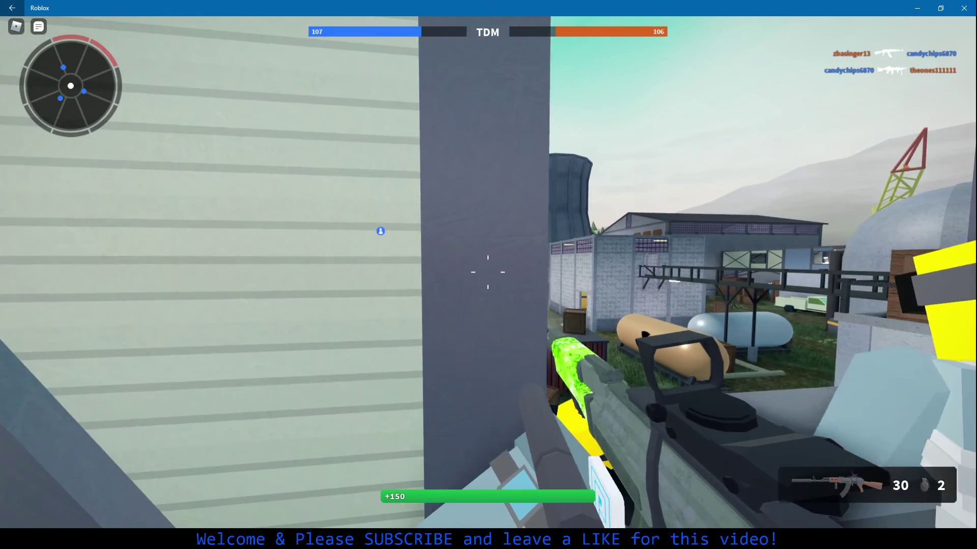
key(d)
Peek out and keep firing at the distant enemy, reloading twice
right_click(489, 273)
click(488, 273)
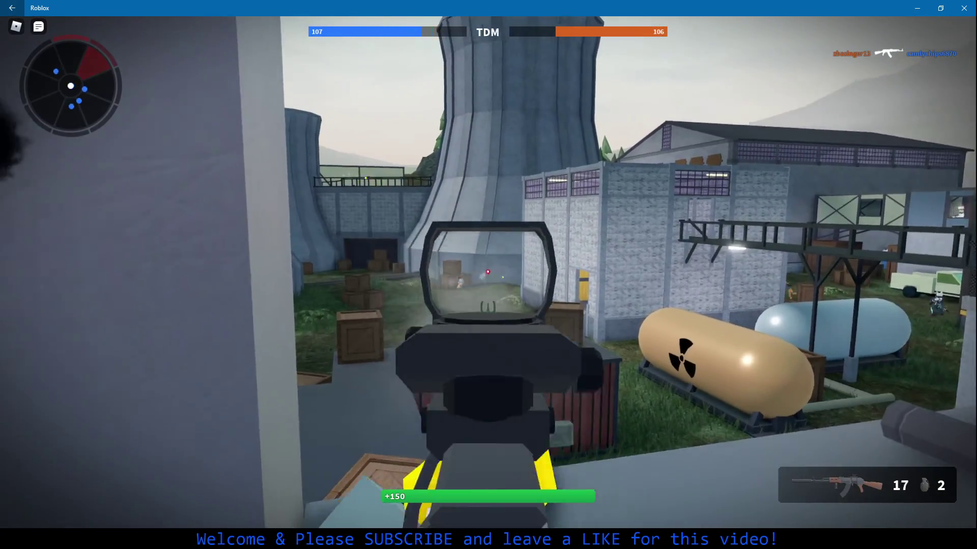
drag(489, 273, 489, 273)
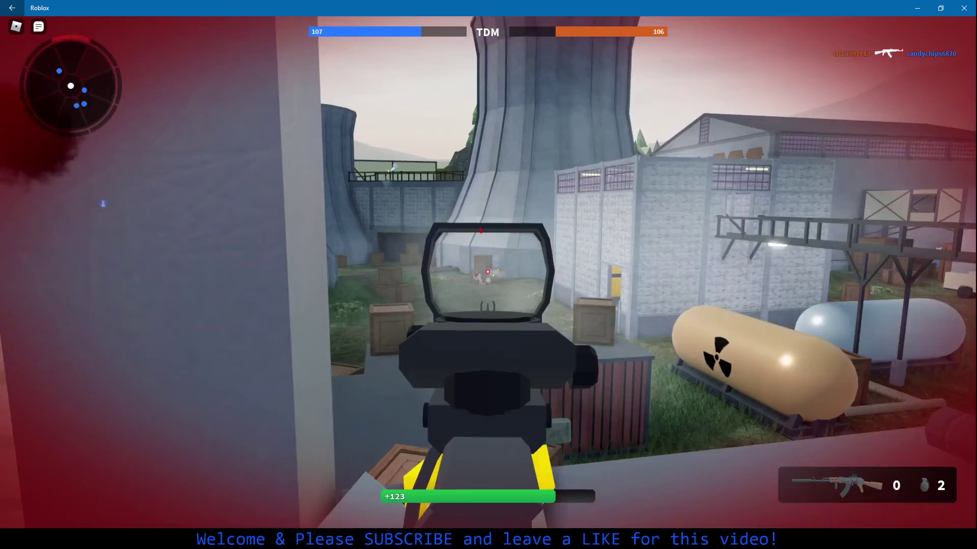
right_click(488, 274)
key(r)
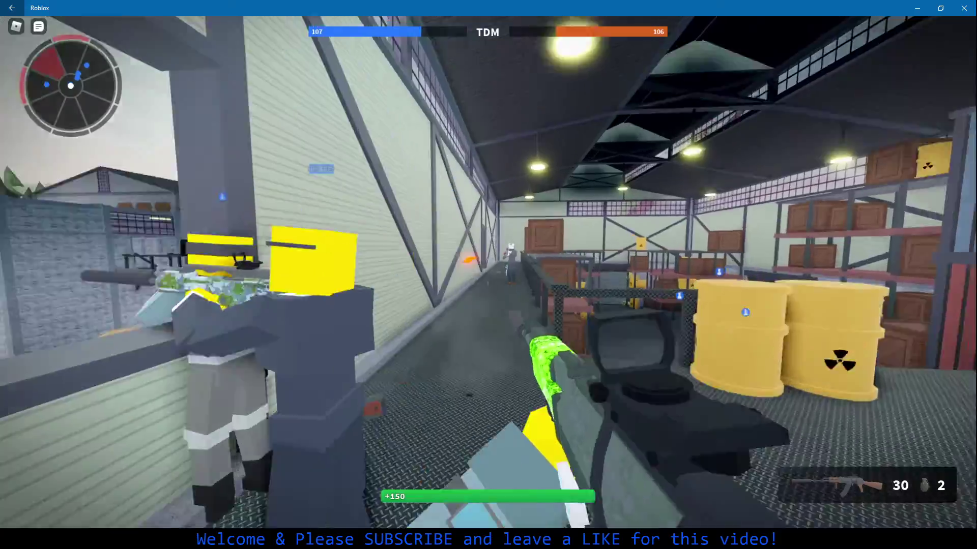
right_click(489, 273)
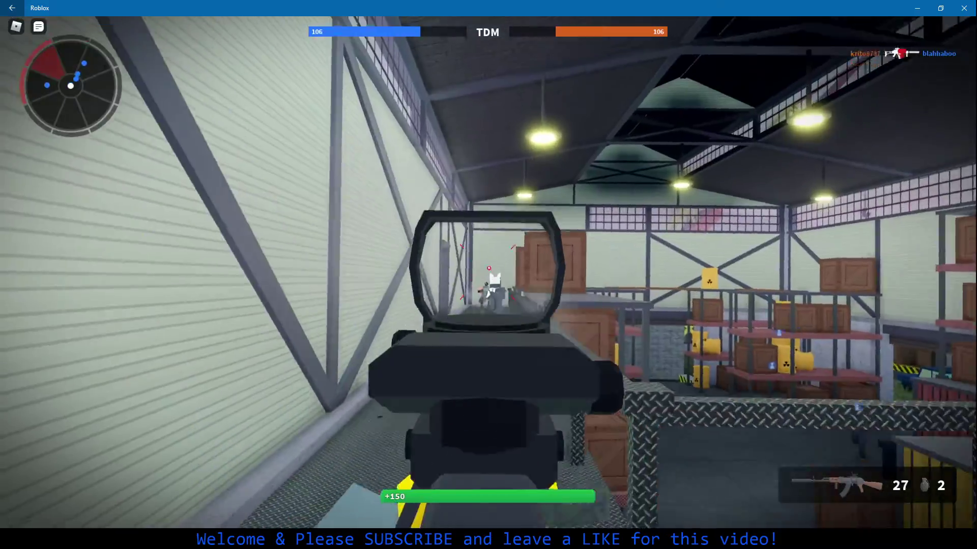
drag(488, 274, 489, 274)
key(r)
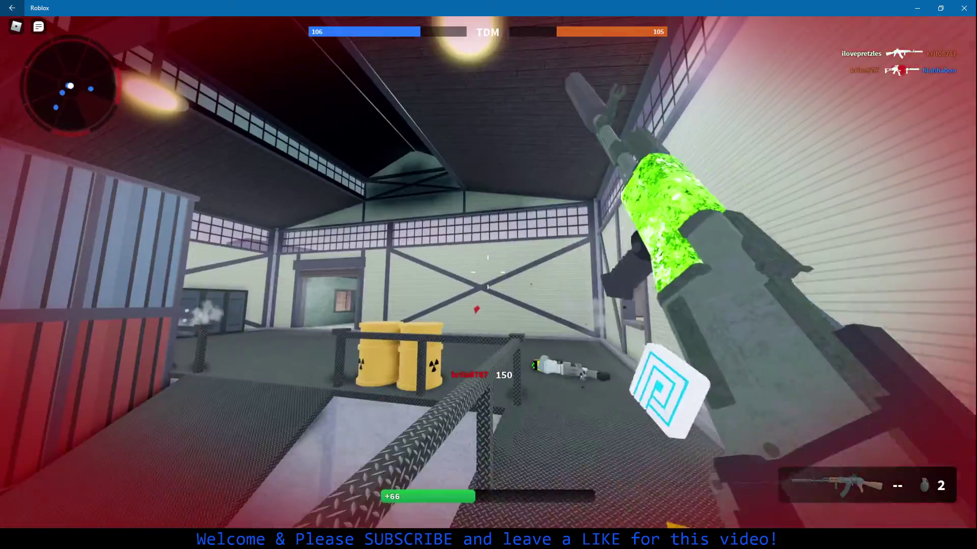
Drop from the catwalk into the yard and swing the knife at an enemy twice
key(w)
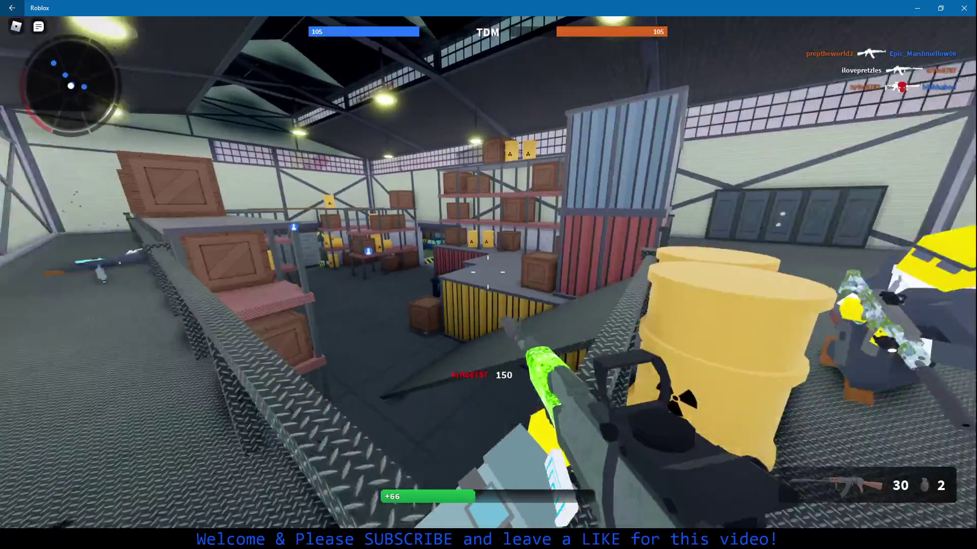
key(w)
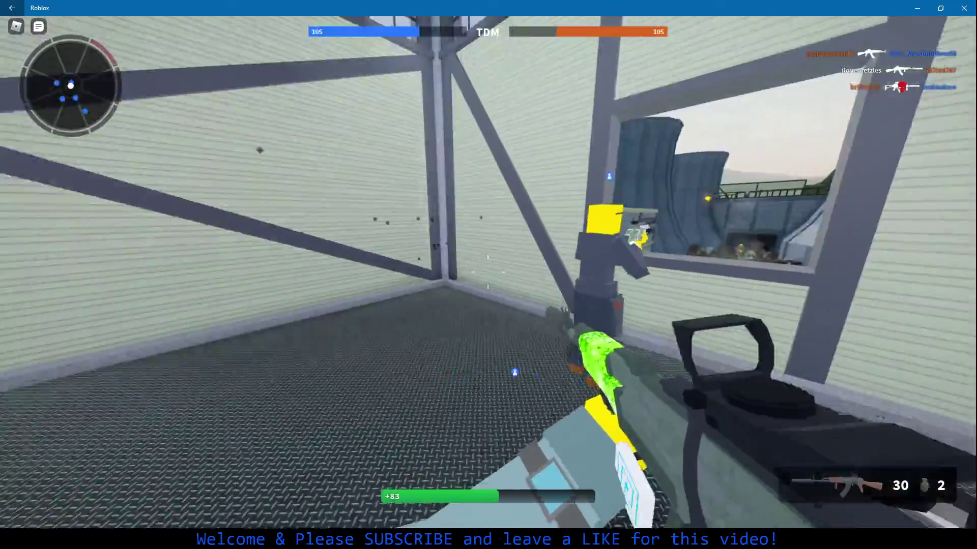
key(w)
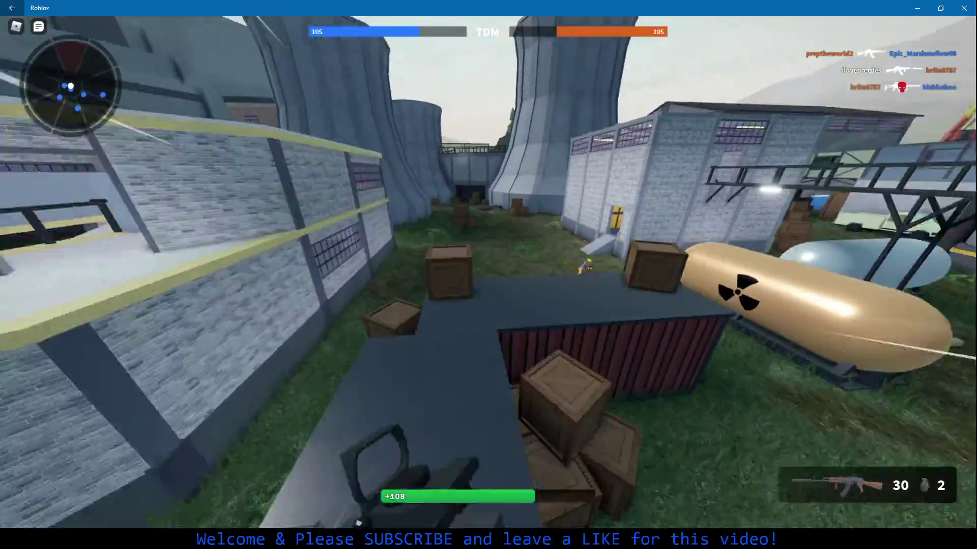
key(3)
key(w)
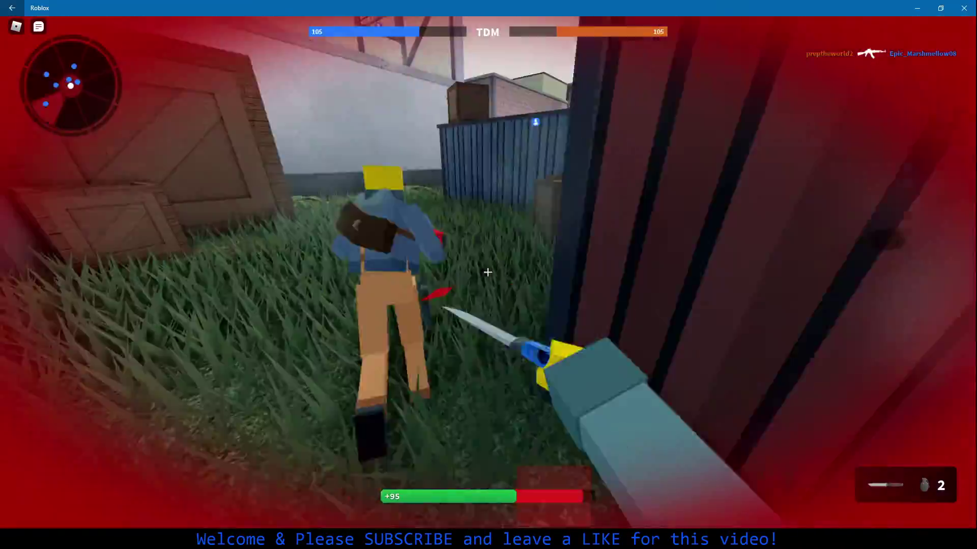
click(489, 275)
key(w)
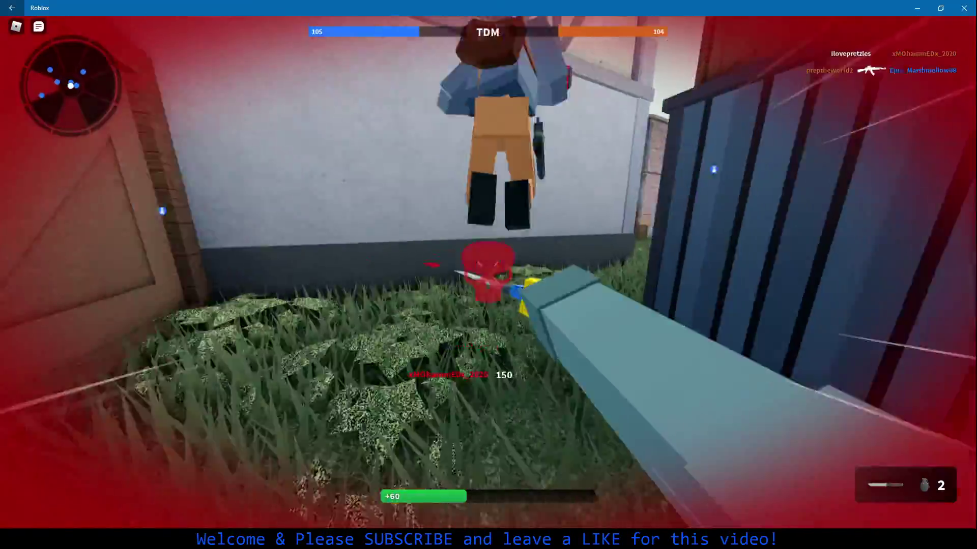
click(489, 275)
key(w)
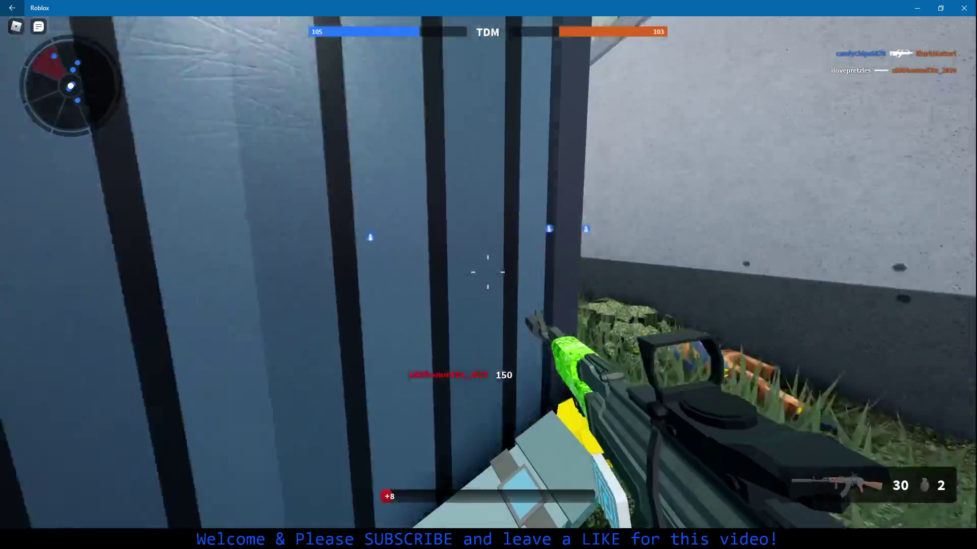
click(488, 274)
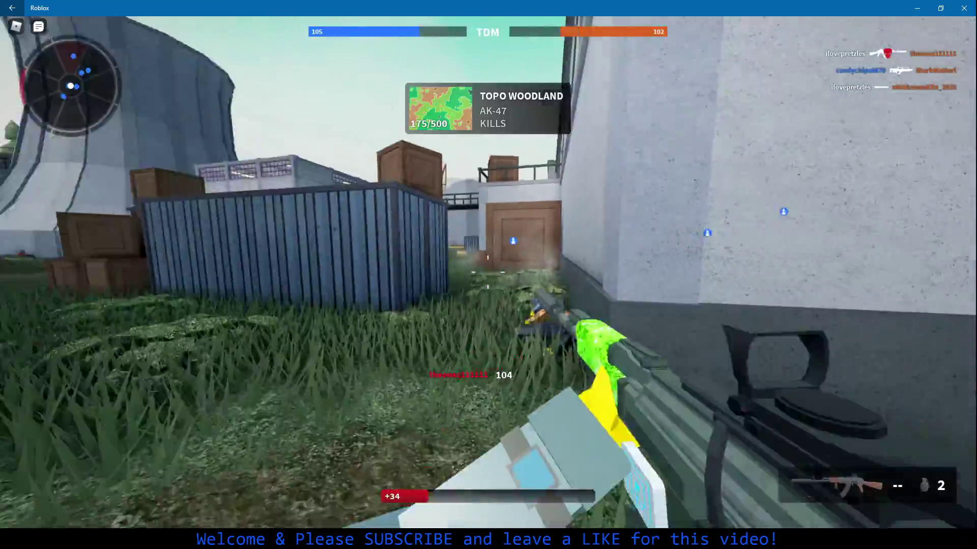
key(r)
key(w)
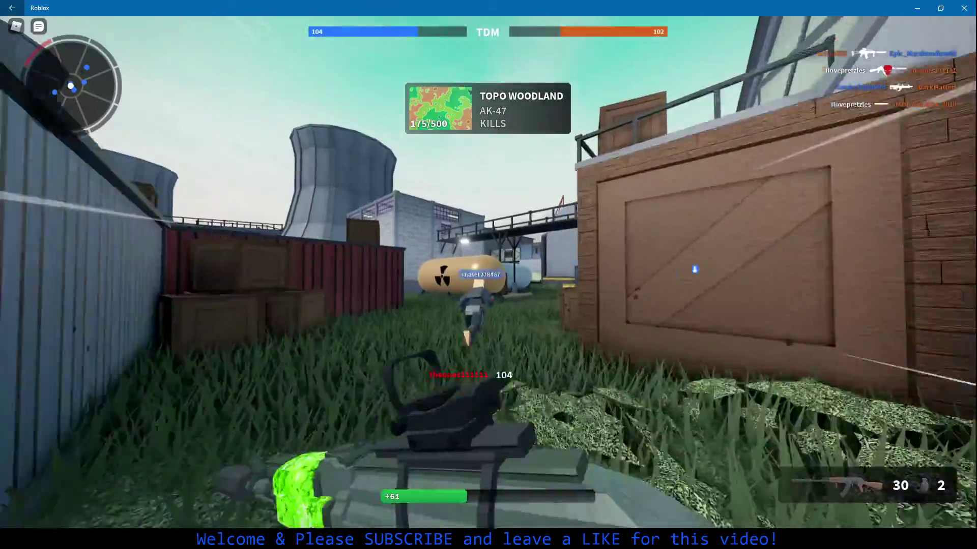
key(2)
key(w)
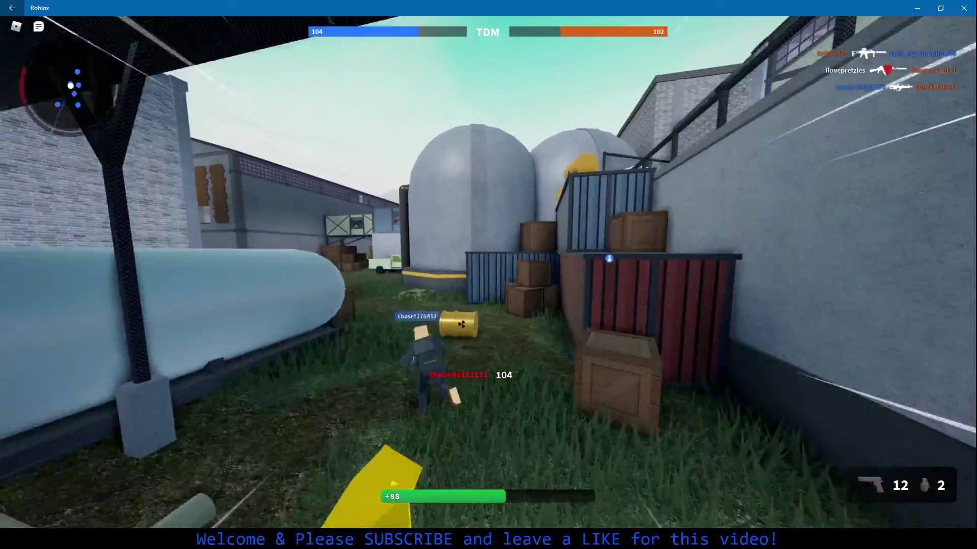
key(w)
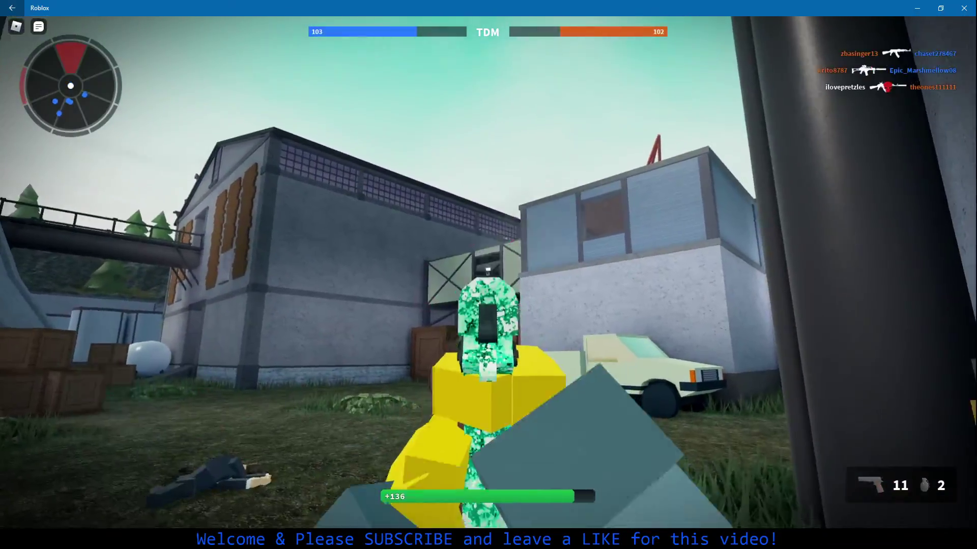
click(488, 275)
click(489, 274)
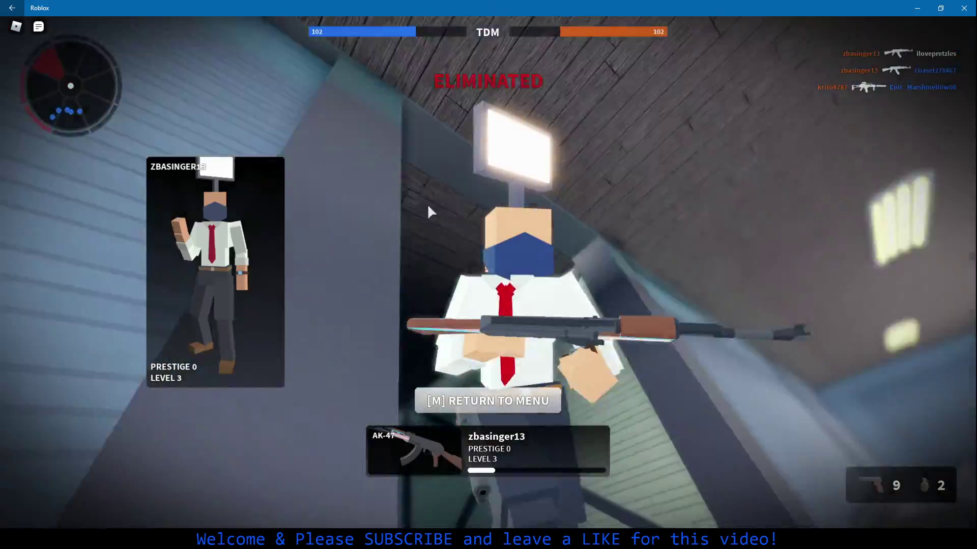
key(w)
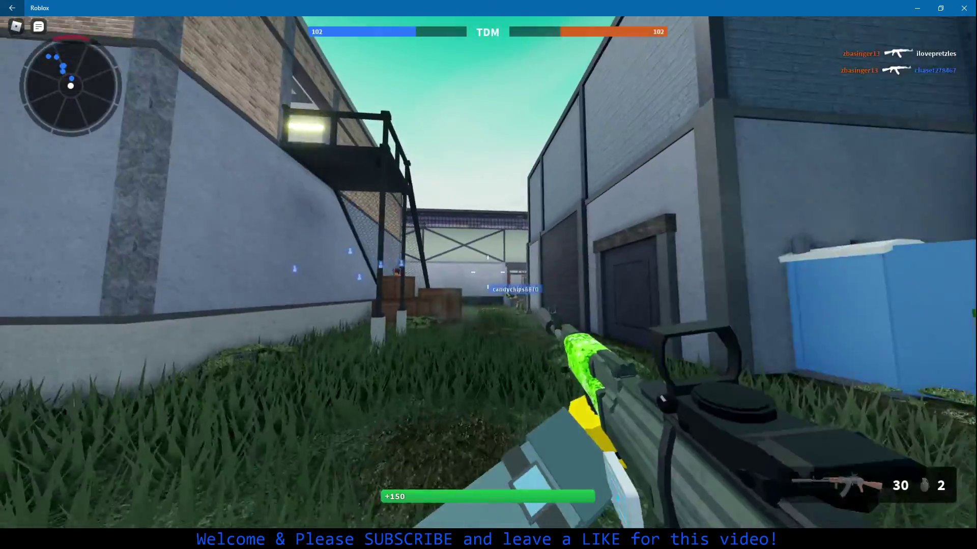
key(2)
key(w)
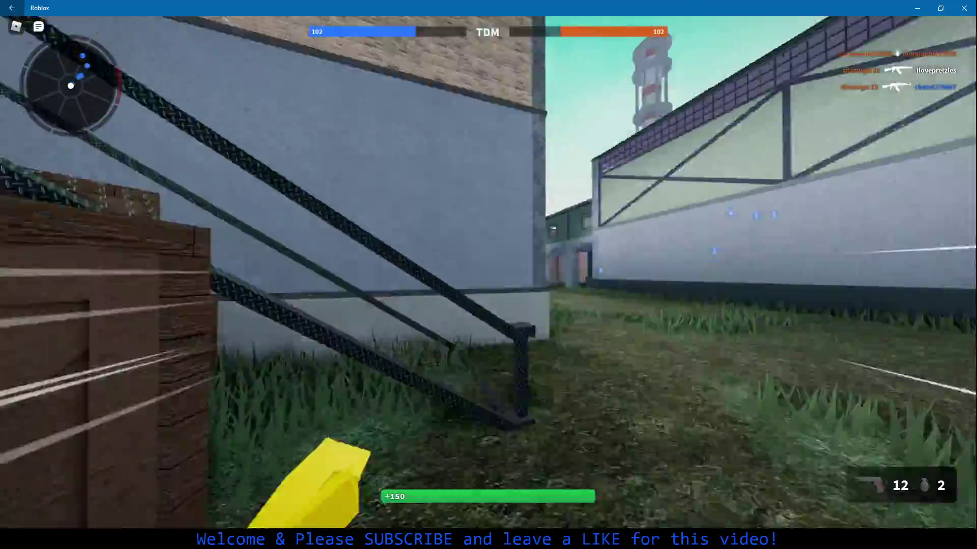
key(w)
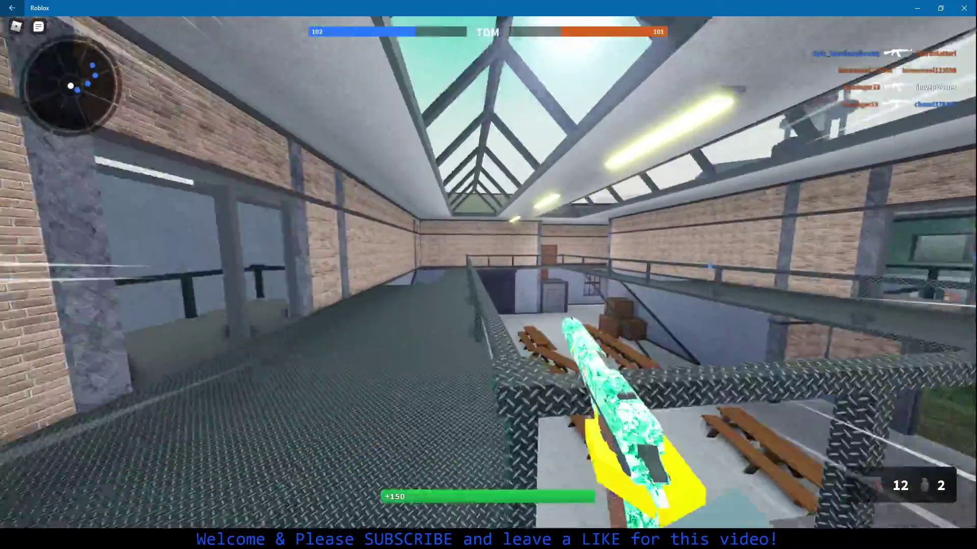
key(w)
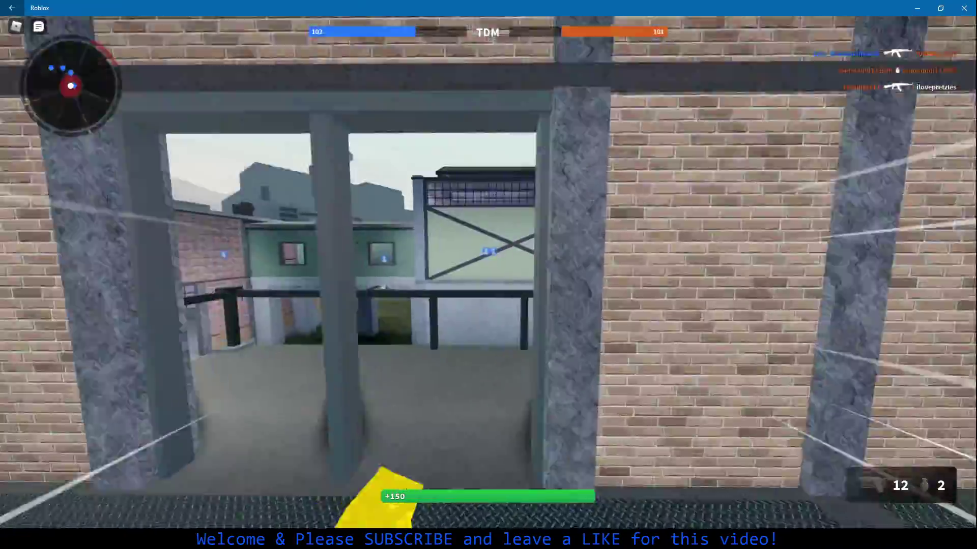
key(w)
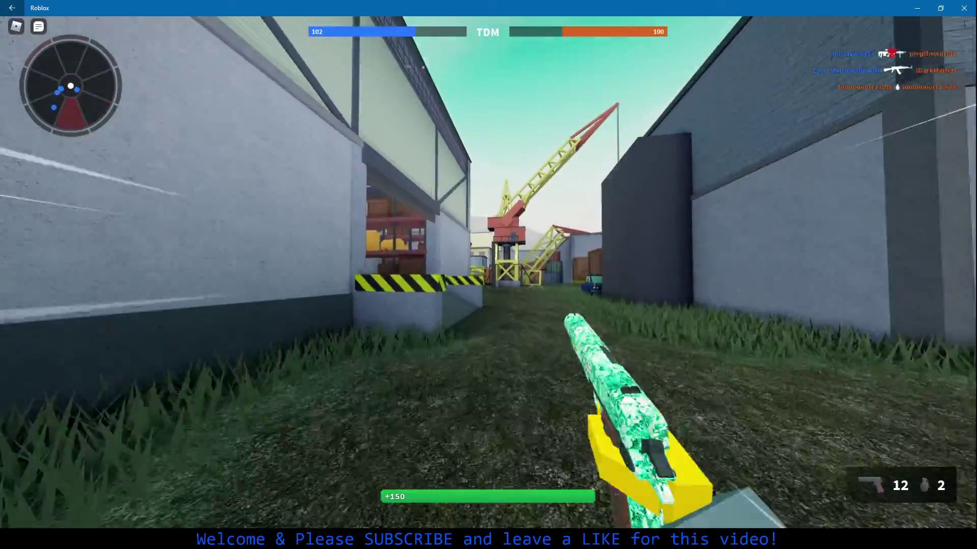
key(w)
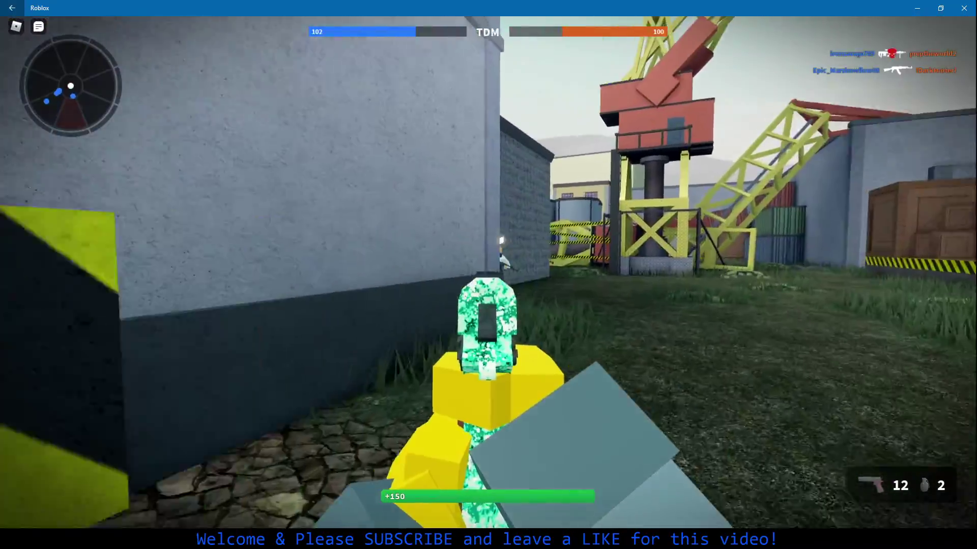
click(489, 275)
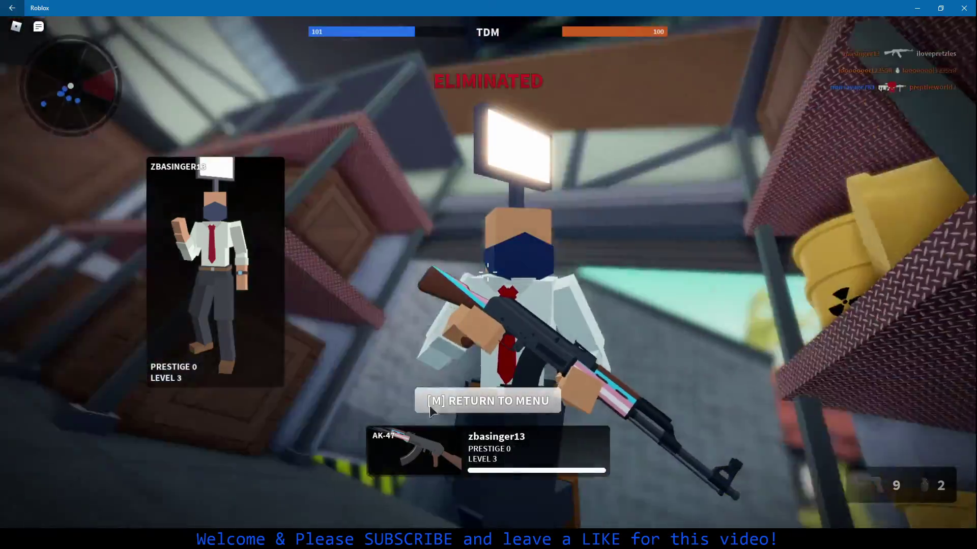
Respawn in the office building and check the match scoreboard with Tab
key(w)
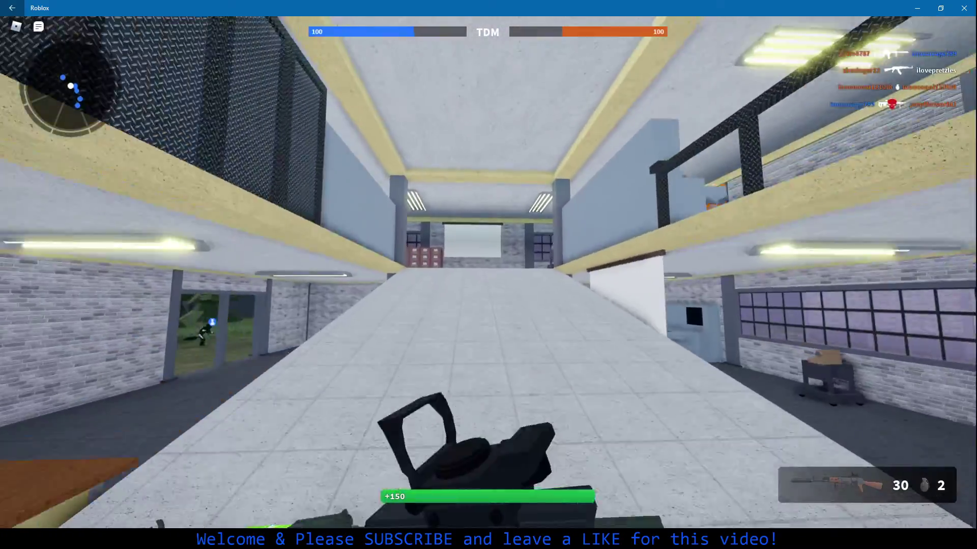
key(Tab)
key(Tab)
key(w)
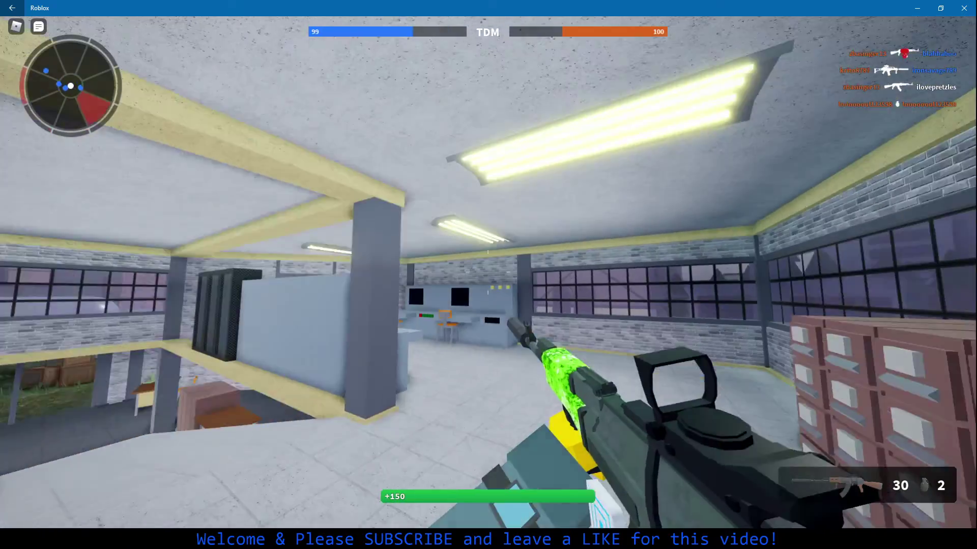
key(Tab)
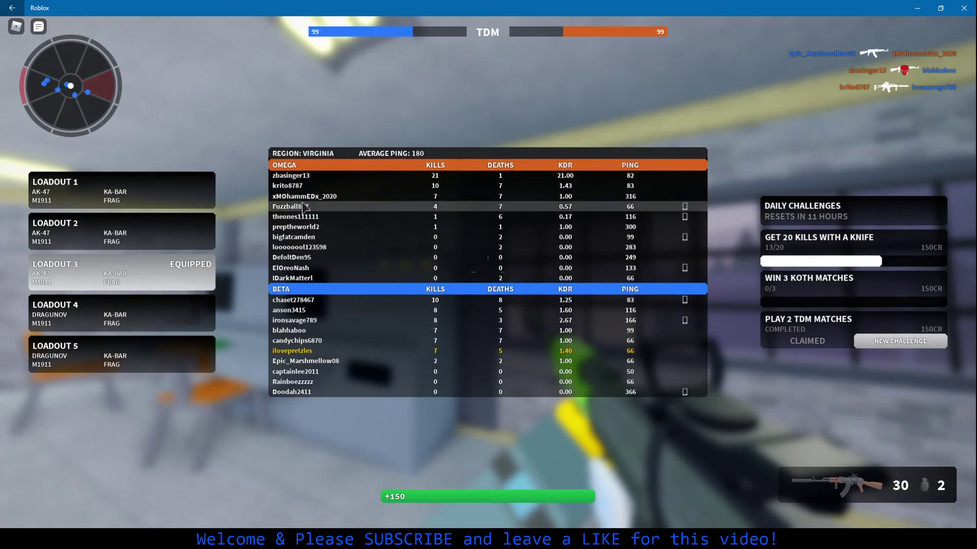
Run with the knife through the warehouse toward the green car and slash an enemy
key(Tab)
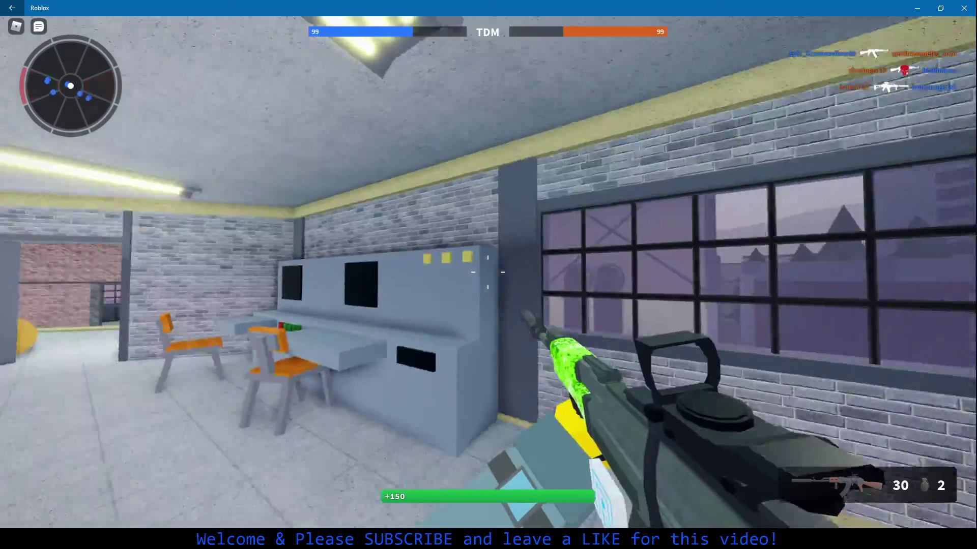
key(w)
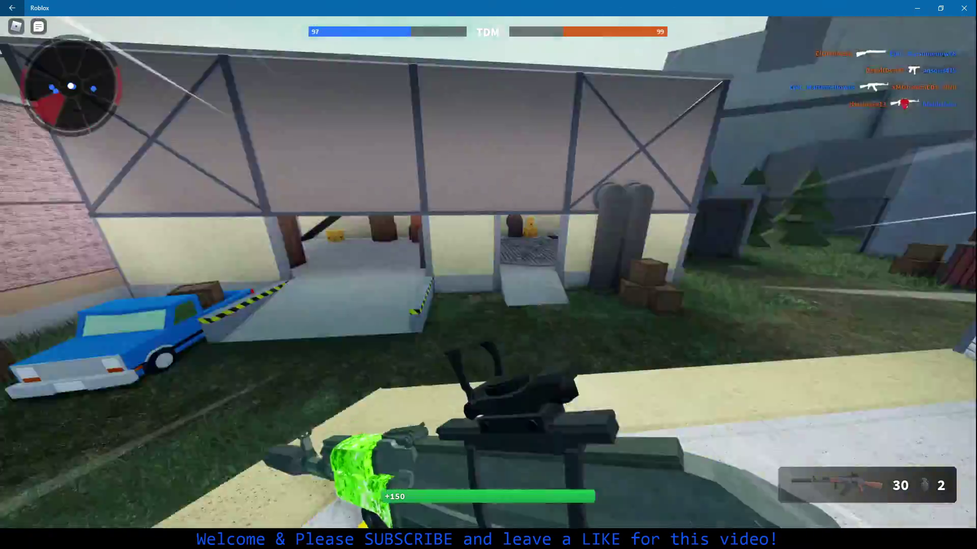
key(w)
key(3)
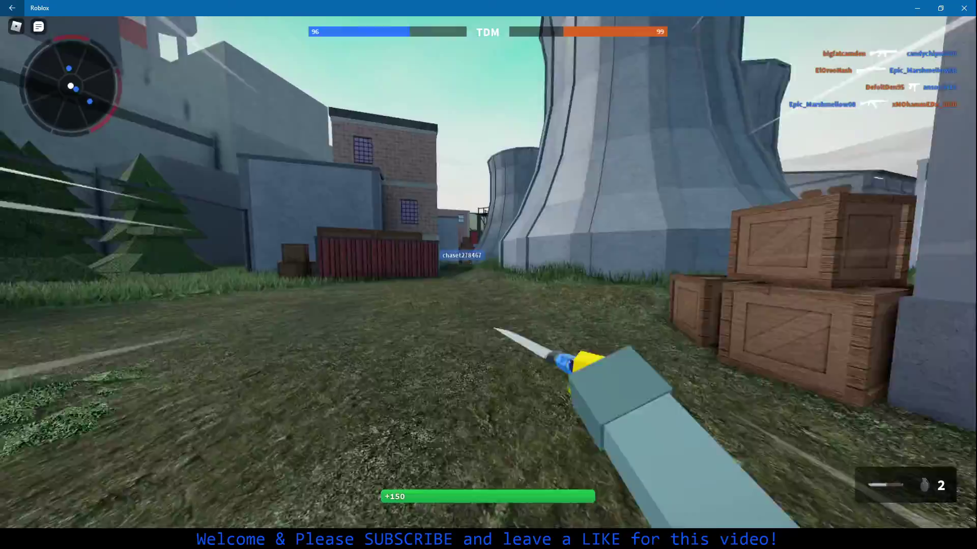
key(w)
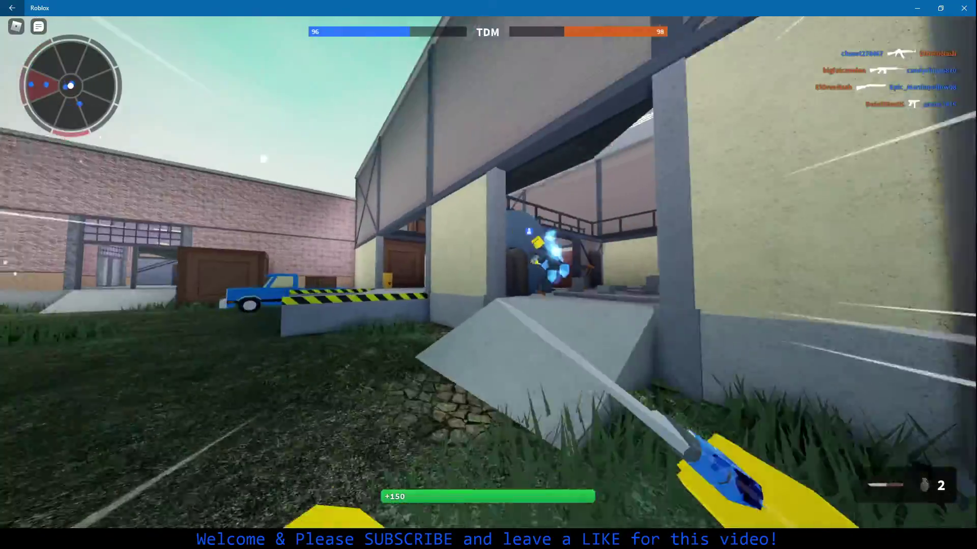
key(w)
key(w)
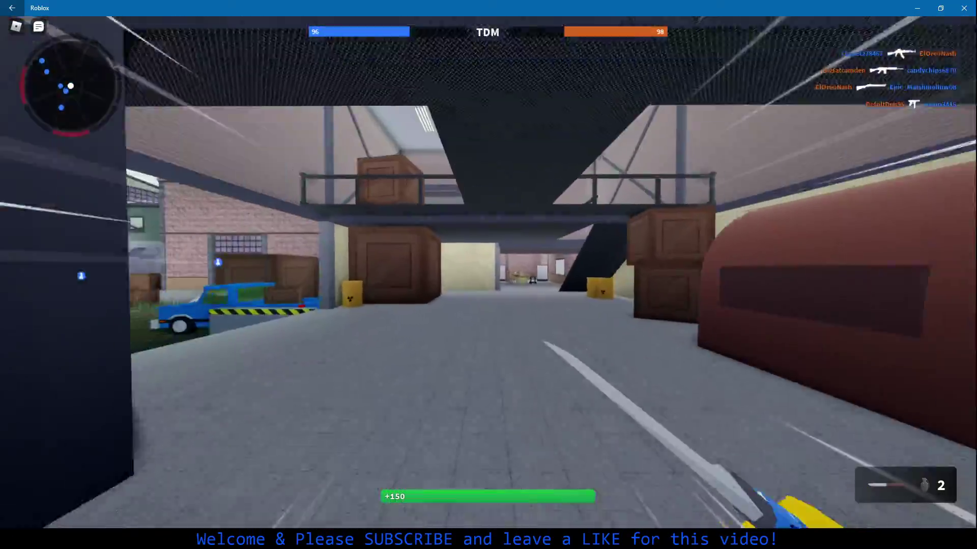
key(w)
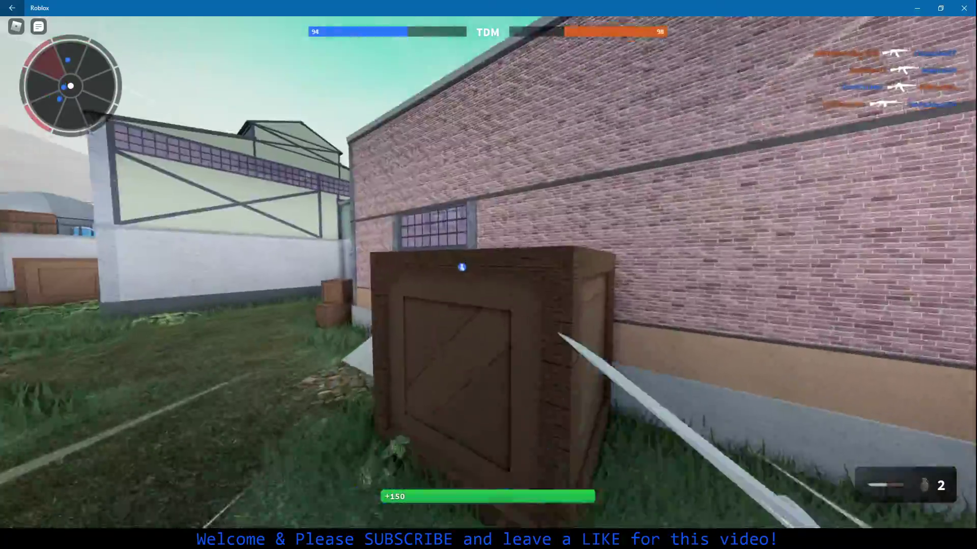
key(w)
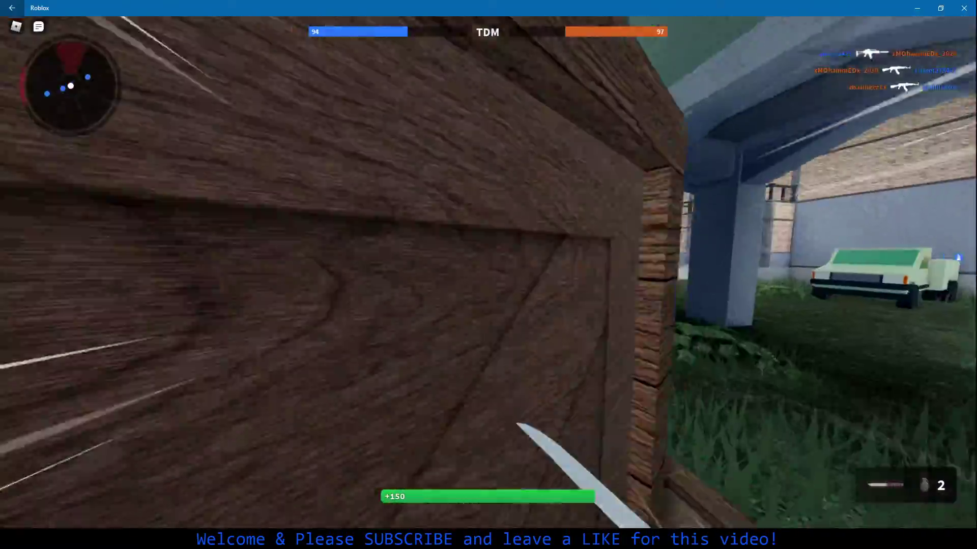
key(w)
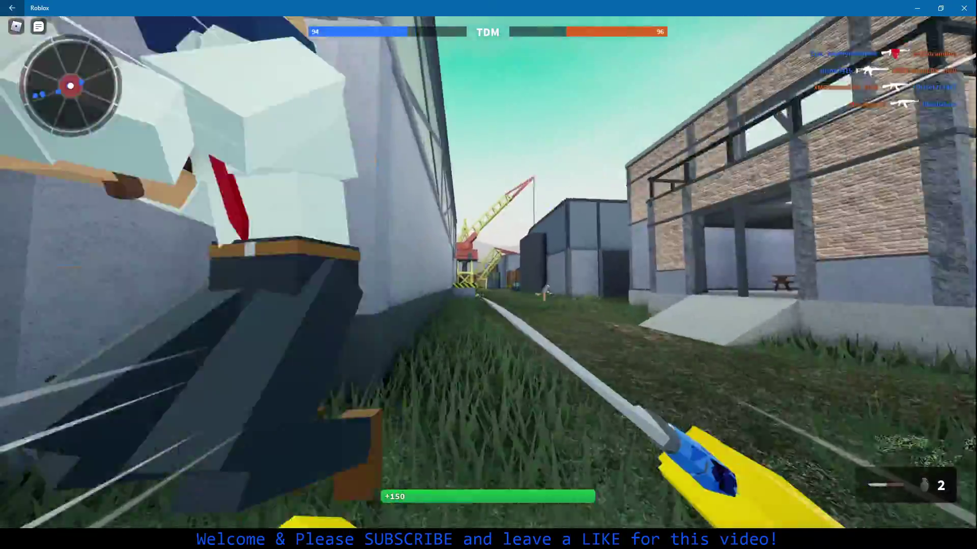
click(488, 275)
Check the scoreboard, then advance through the grassy yard toward the crane
key(w)
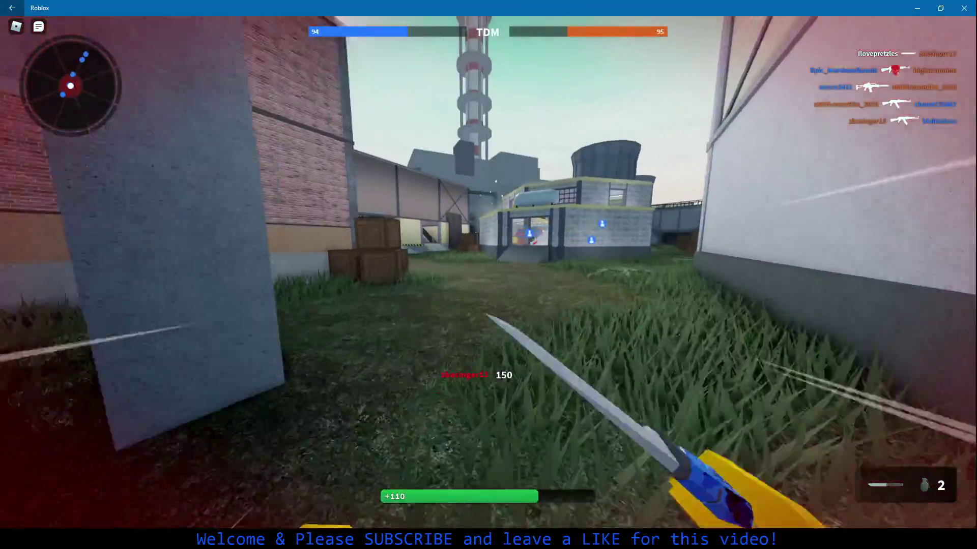
key(w)
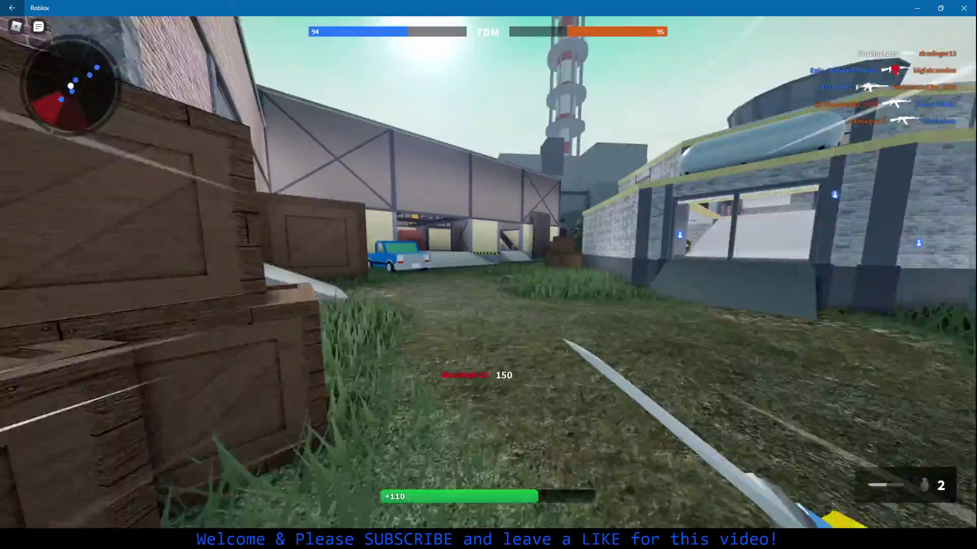
key(Tab)
key(Tab)
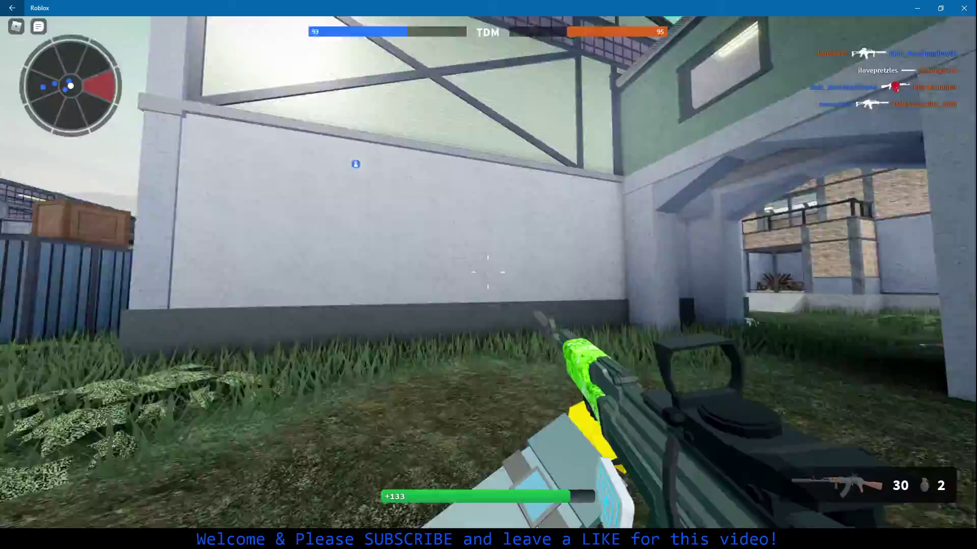
key(w)
key(w)
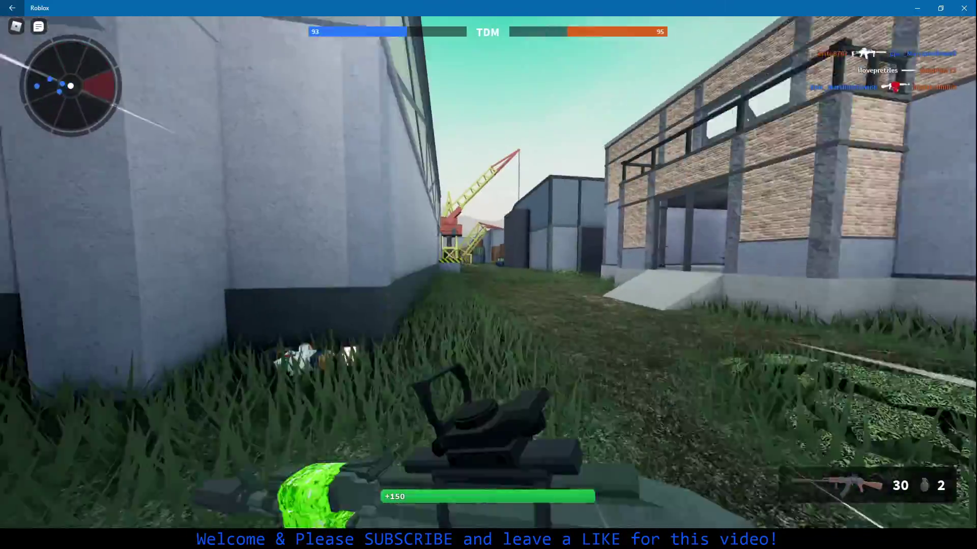
key(w)
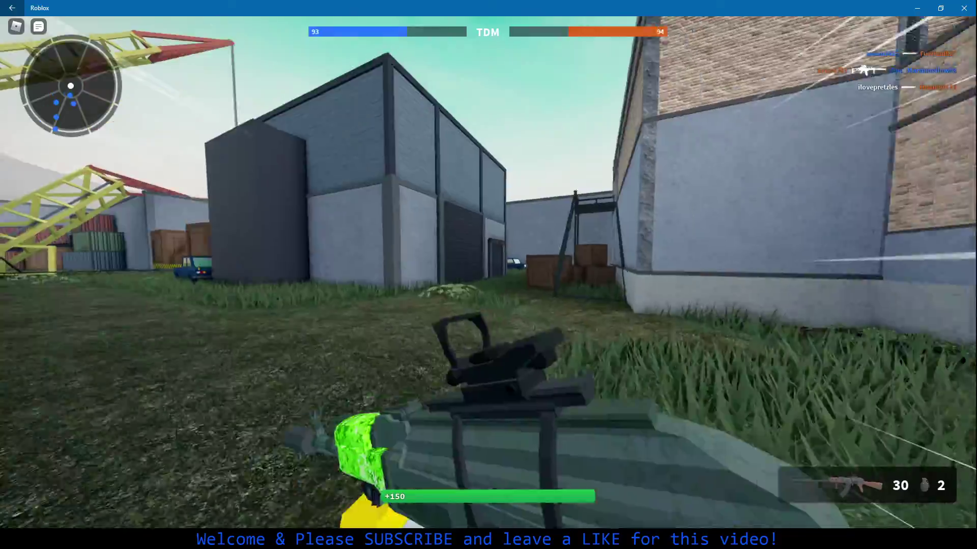
key(w)
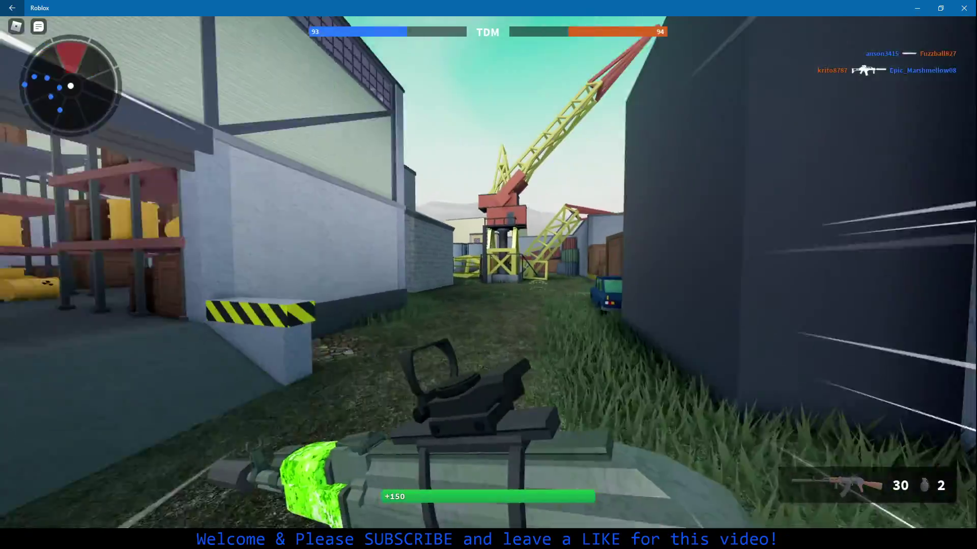
key(w)
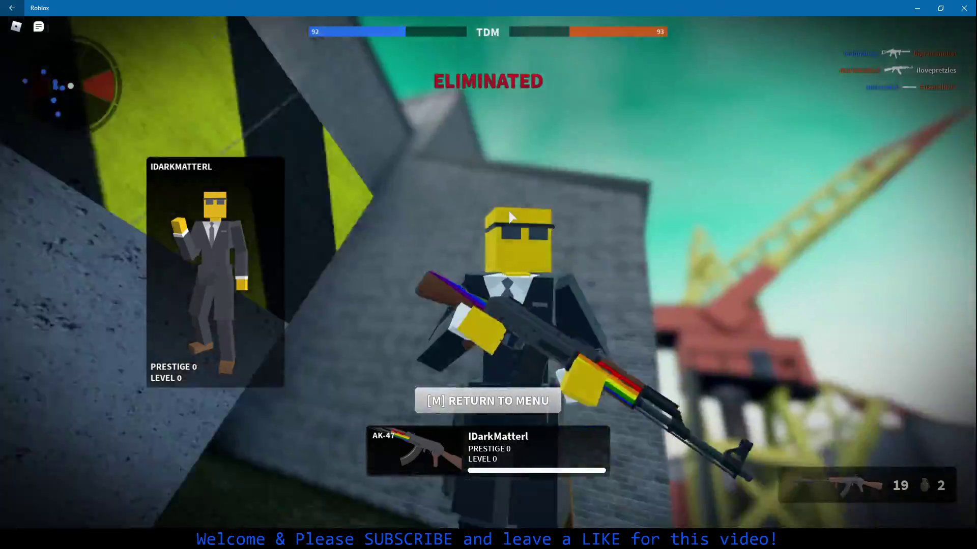
Fire at enemies from the hallway, then shoot a nearby enemy with the pistol
key(w)
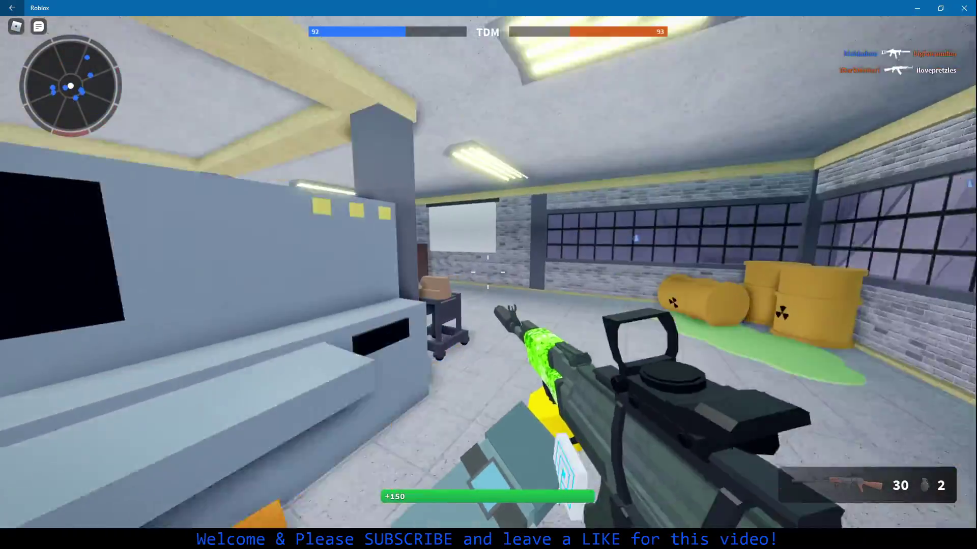
key(w)
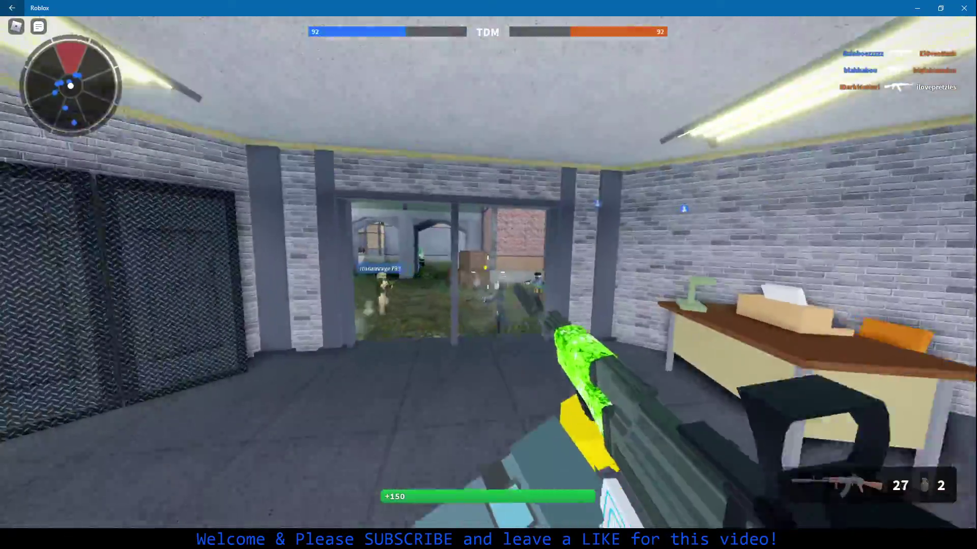
key(w)
drag(489, 275, 489, 275)
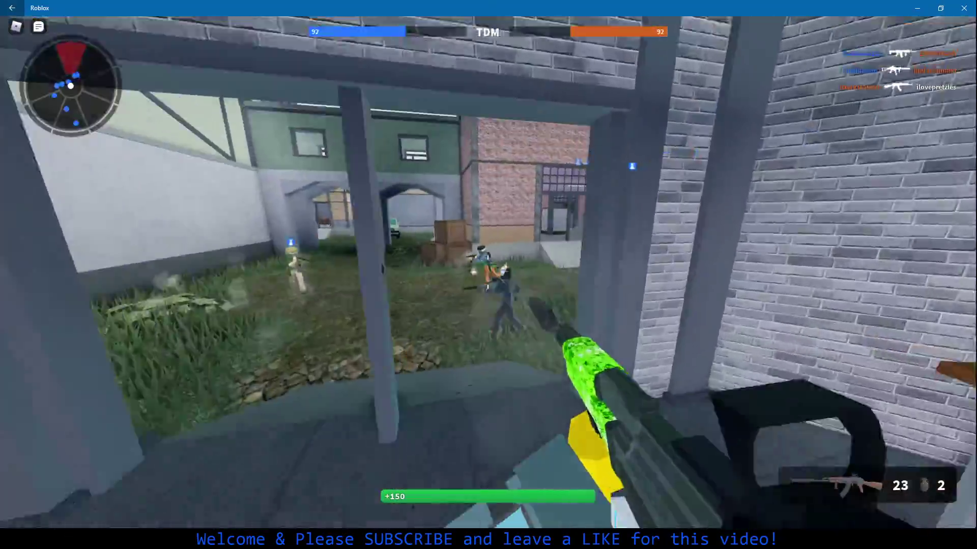
key(w)
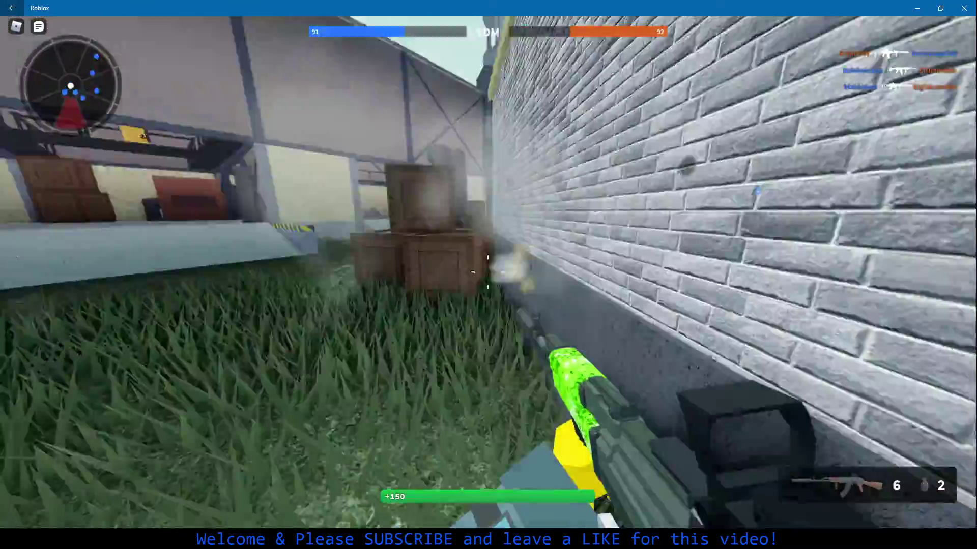
key(2)
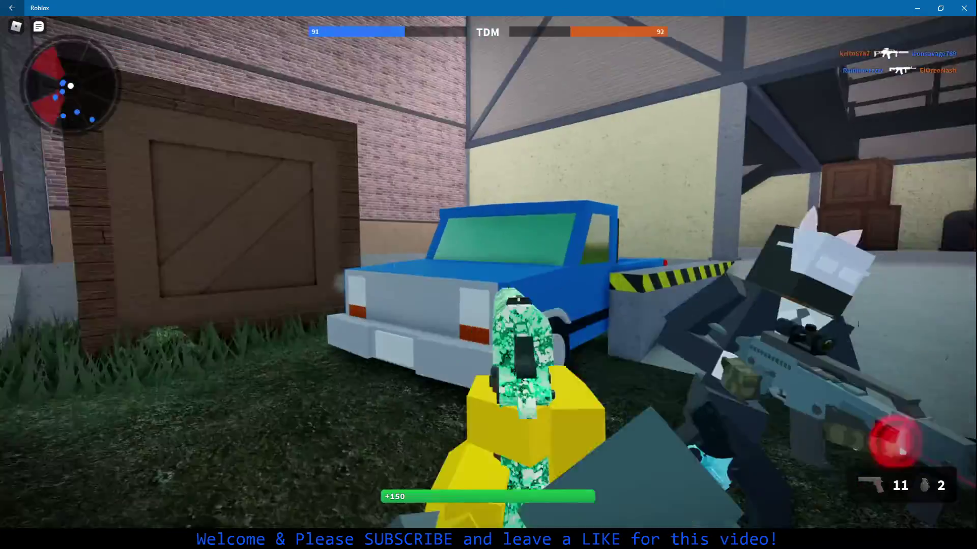
click(488, 275)
click(489, 275)
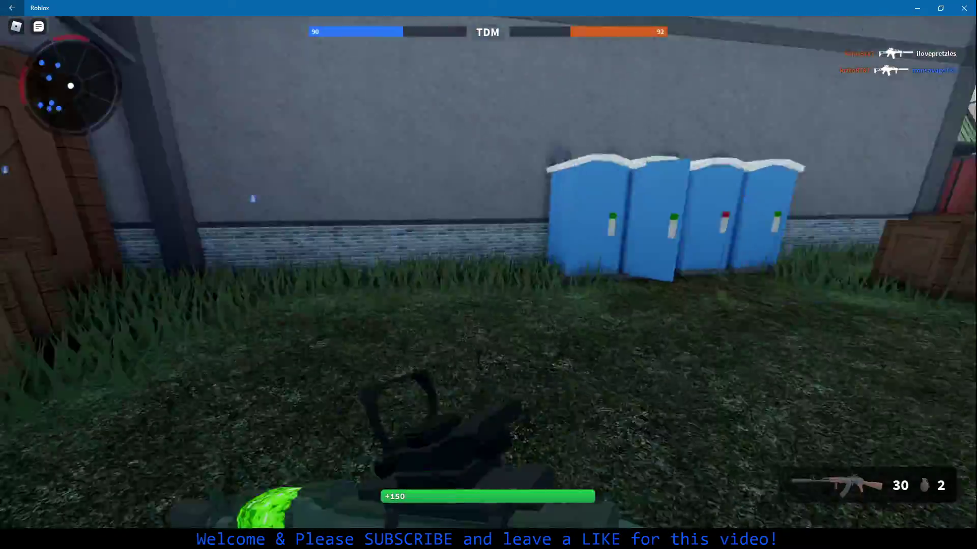
Run with the pistol along the container wall and through the building to the crates
key(w)
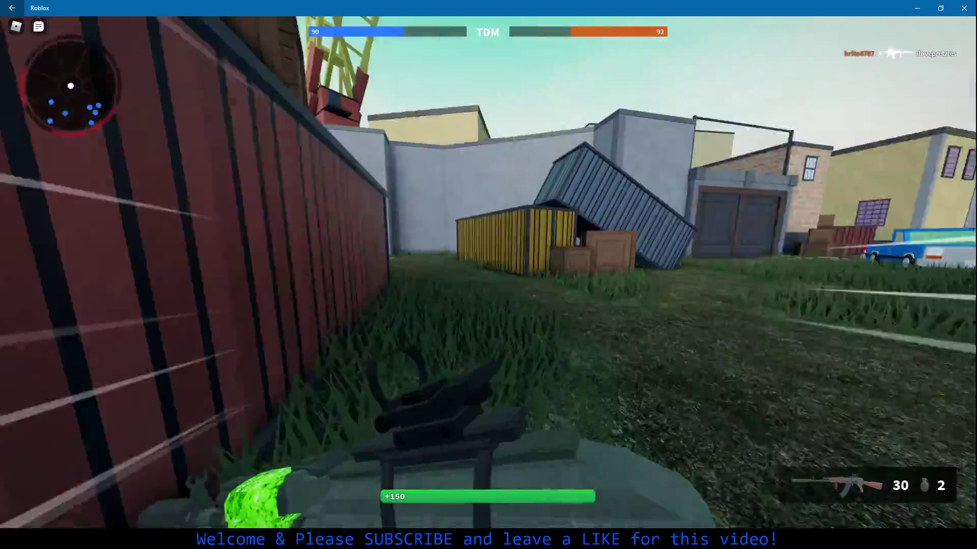
key(w)
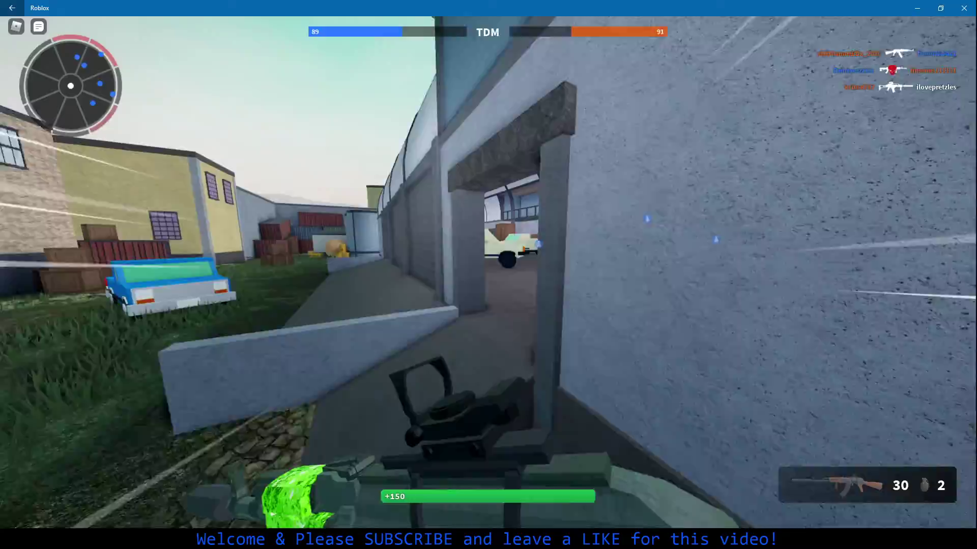
key(w)
key(2)
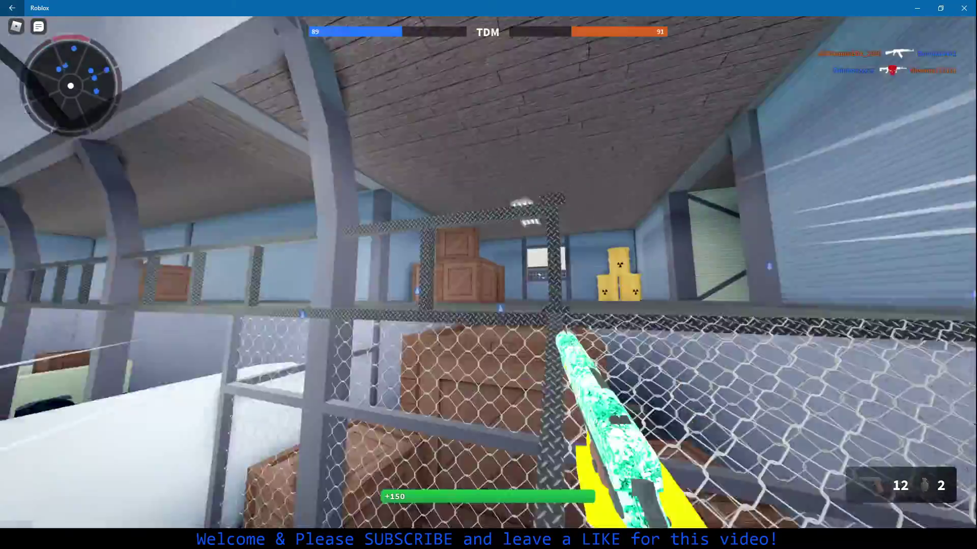
key(w)
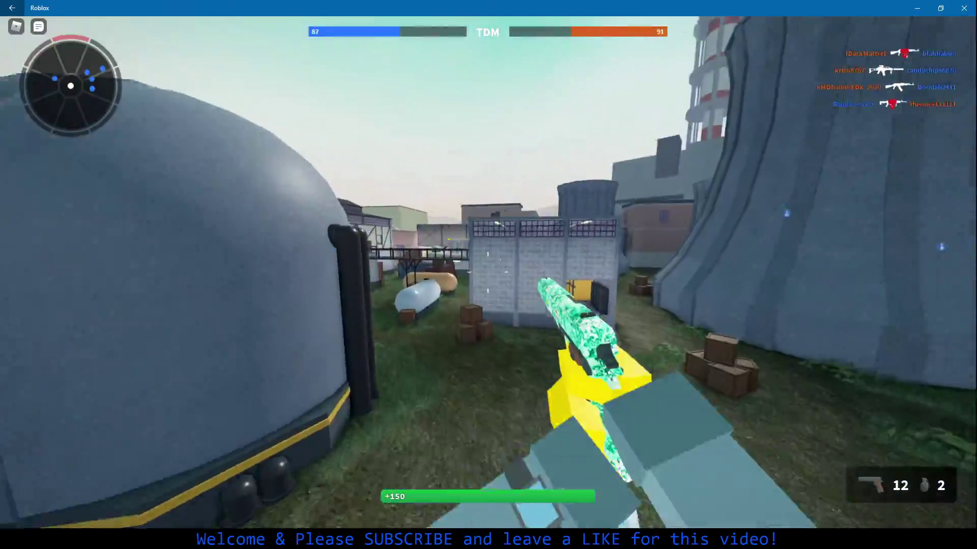
key(w)
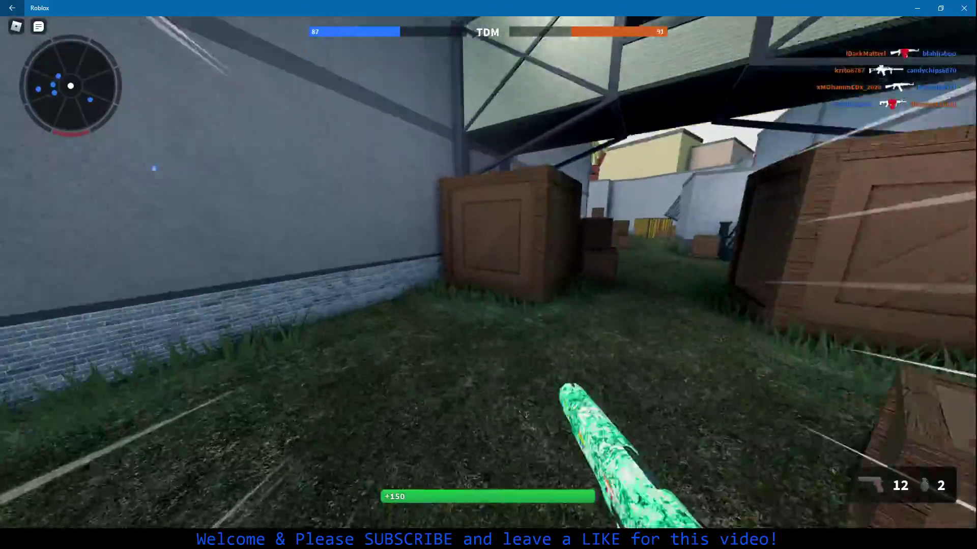
key(w)
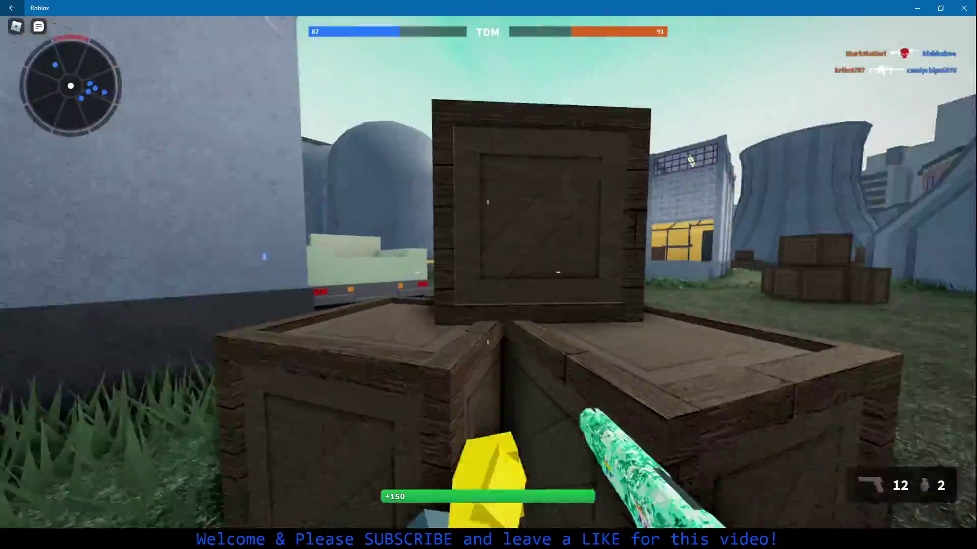
key(w)
key(w)
key(3)
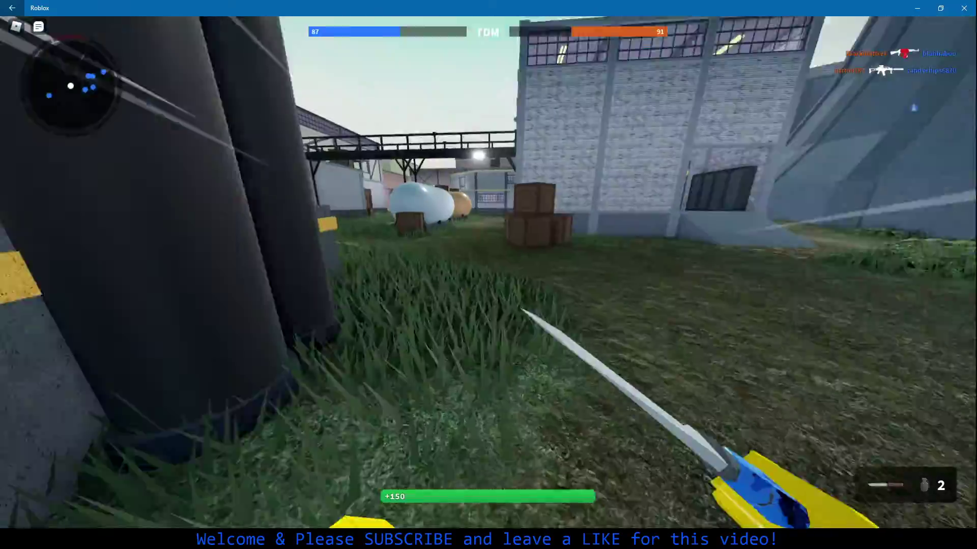
key(w)
key(space)
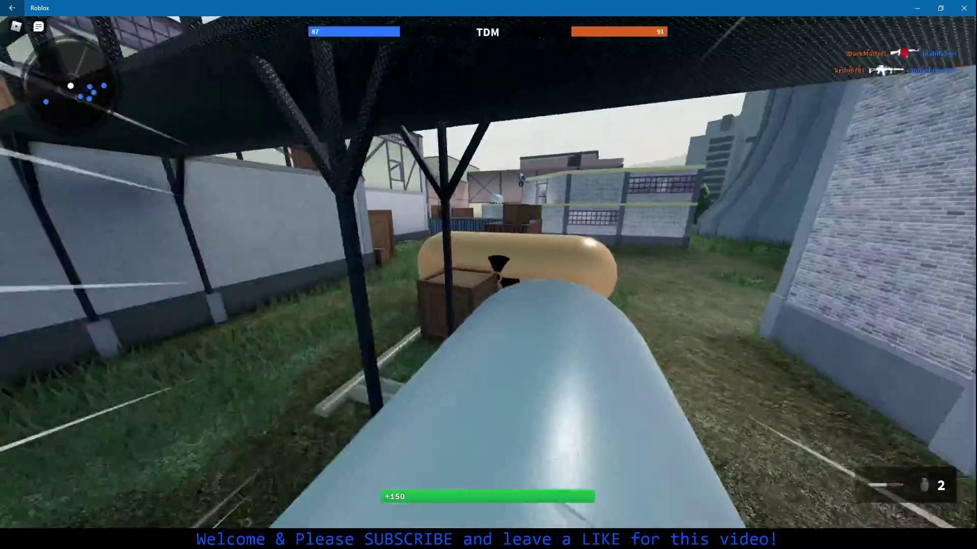
key(1)
key(w)
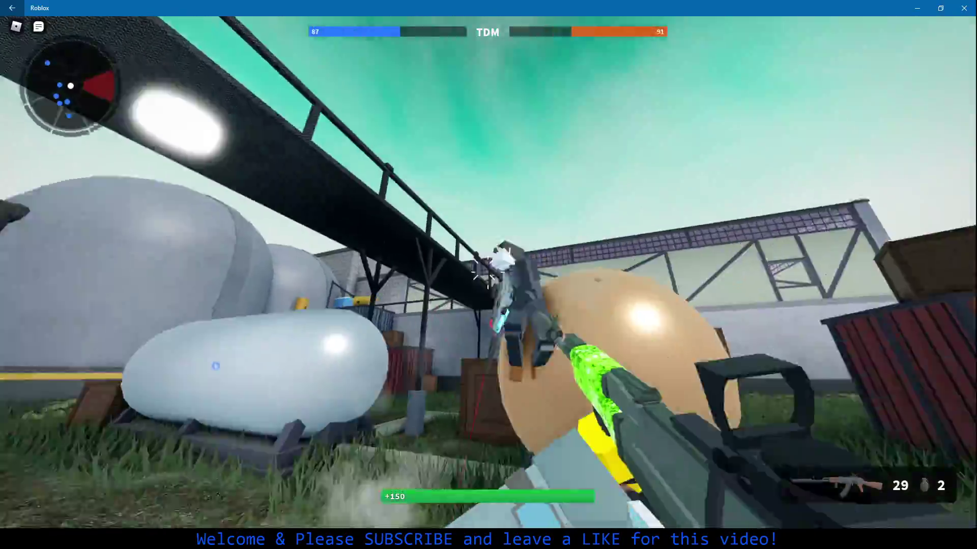
click(489, 274)
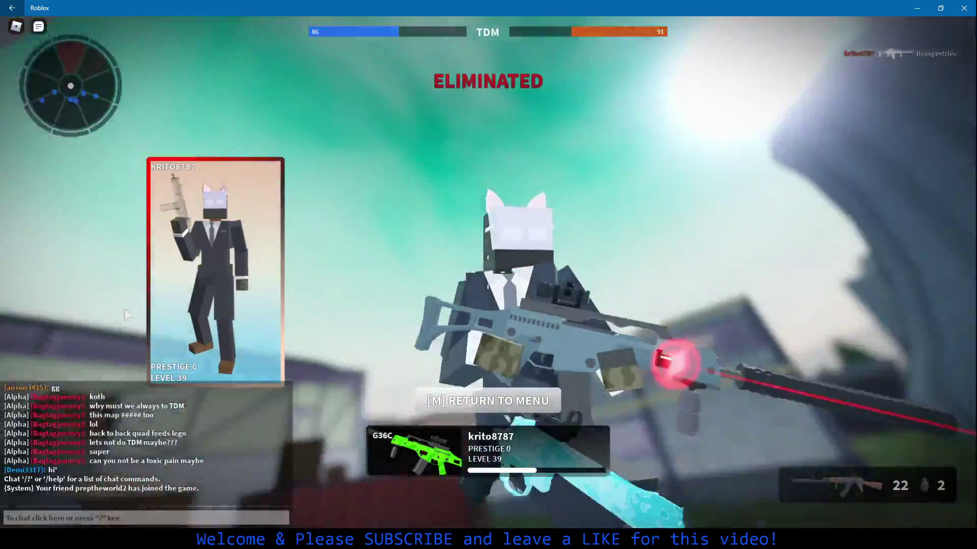
Run from the spawn near the cooling towers into the yard
key(w)
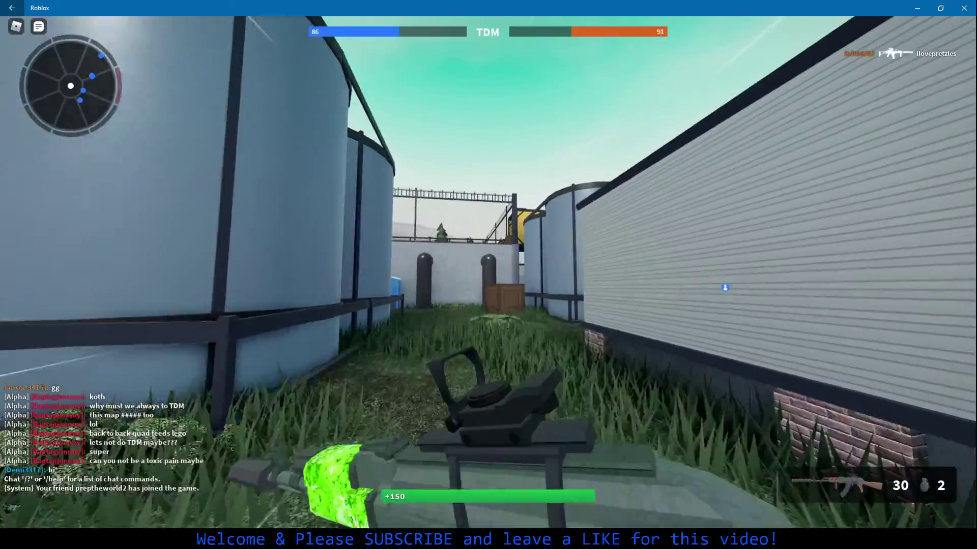
key(w)
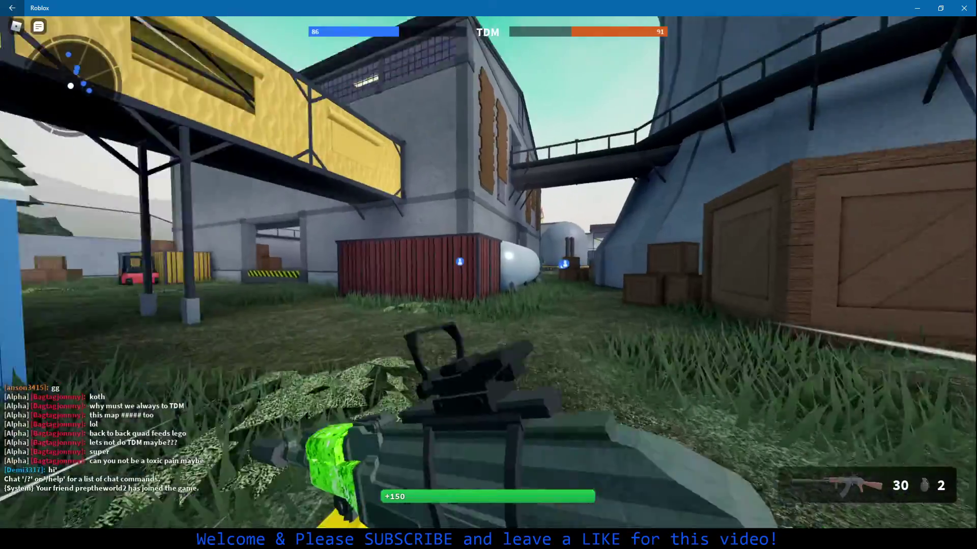
Aim the rifle between the storage tanks, then switch to the knife
right_click(488, 275)
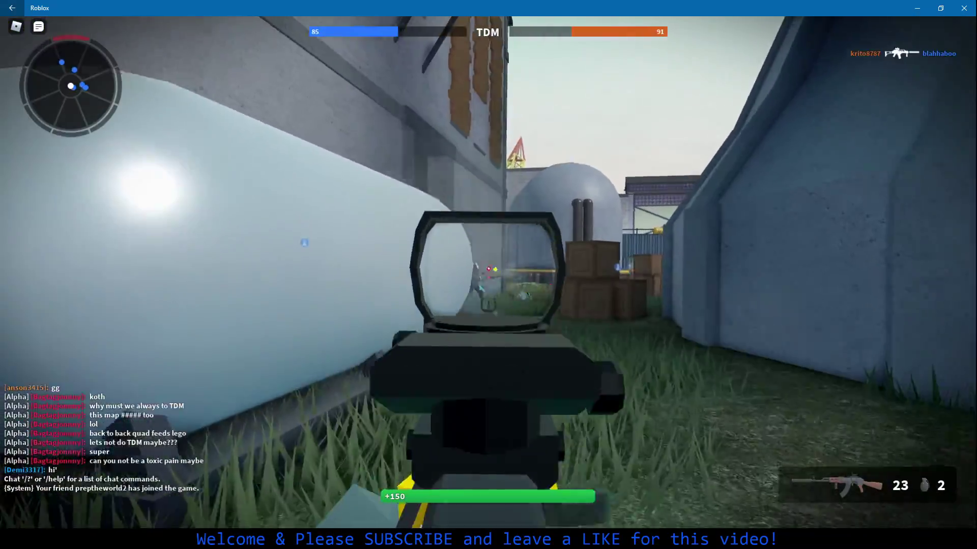
key(w)
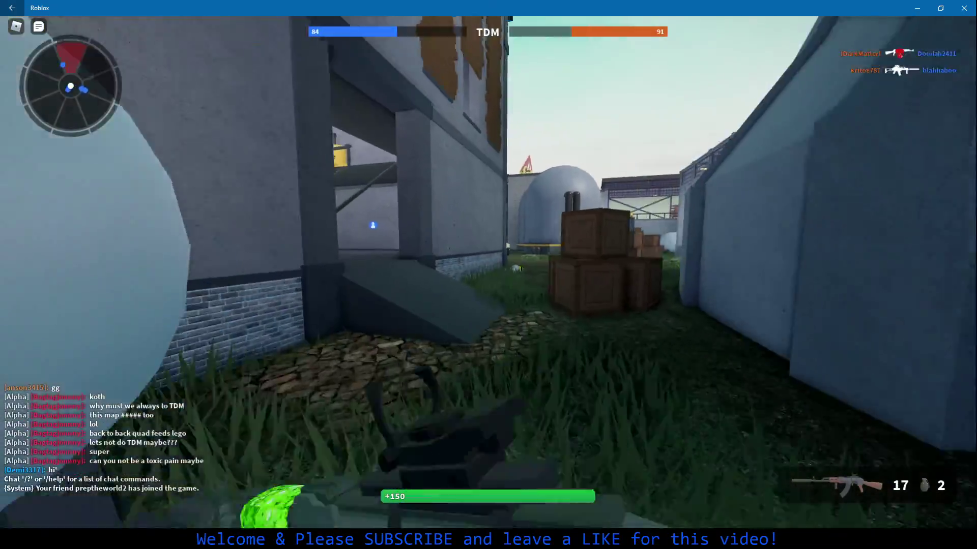
key(3)
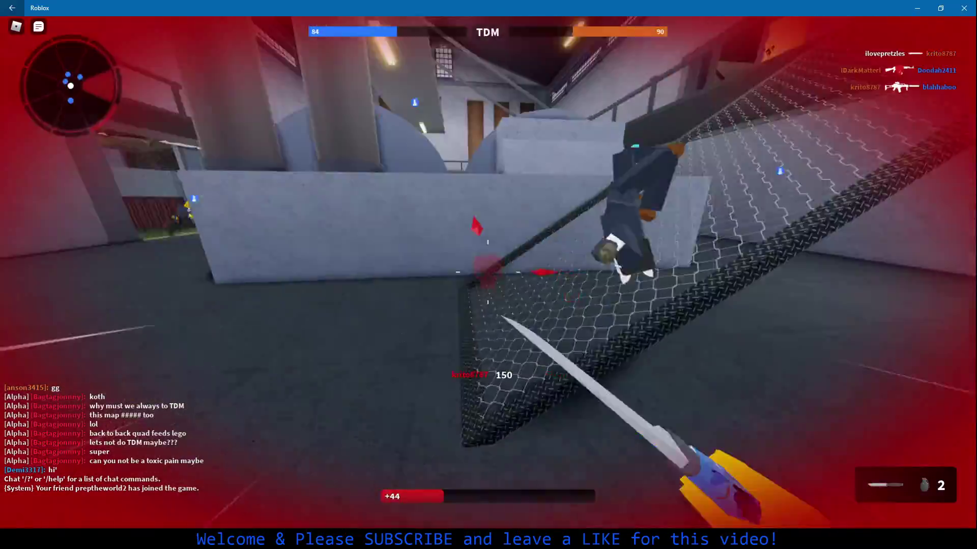
key(r)
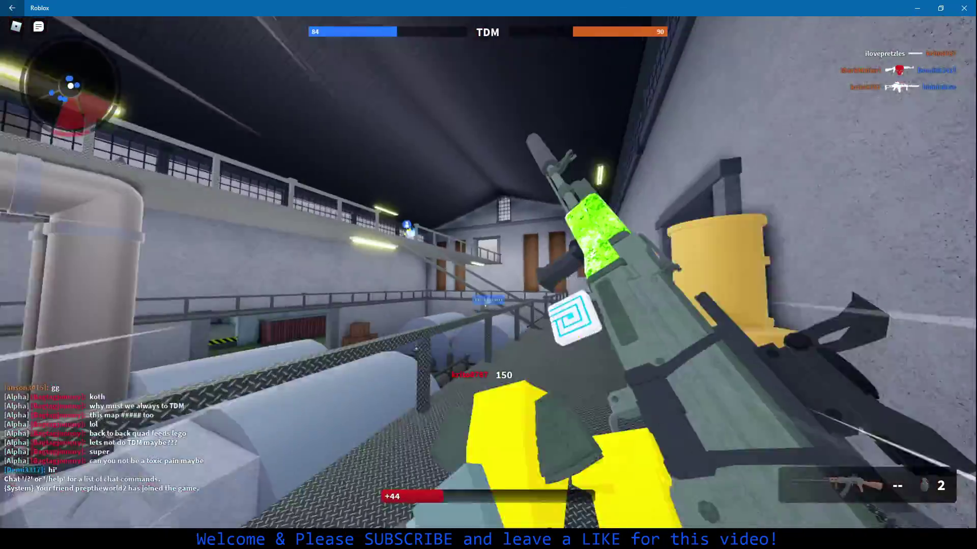
Sprint through the corridor, hangars and yard, then along the catwalk into the connecting corridor
key(w)
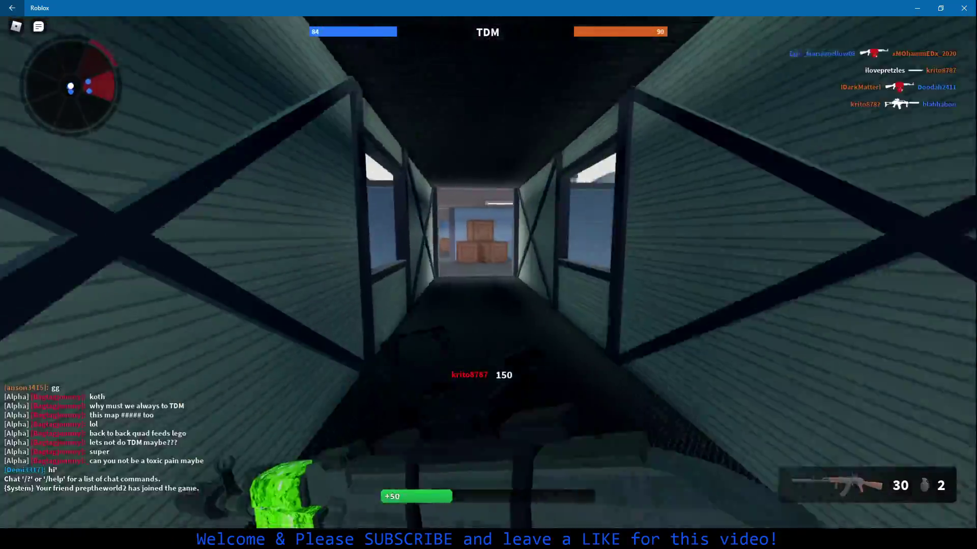
key(w)
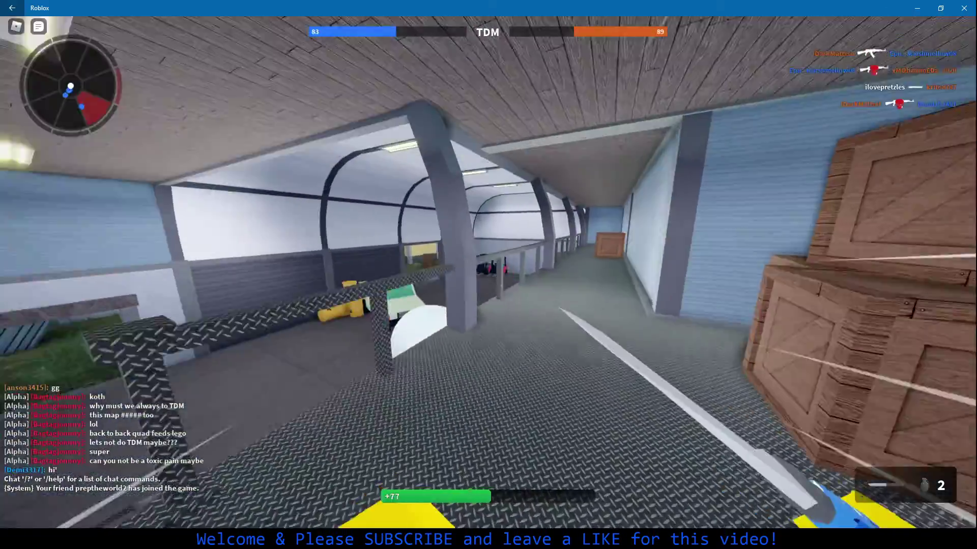
key(w)
key(w)
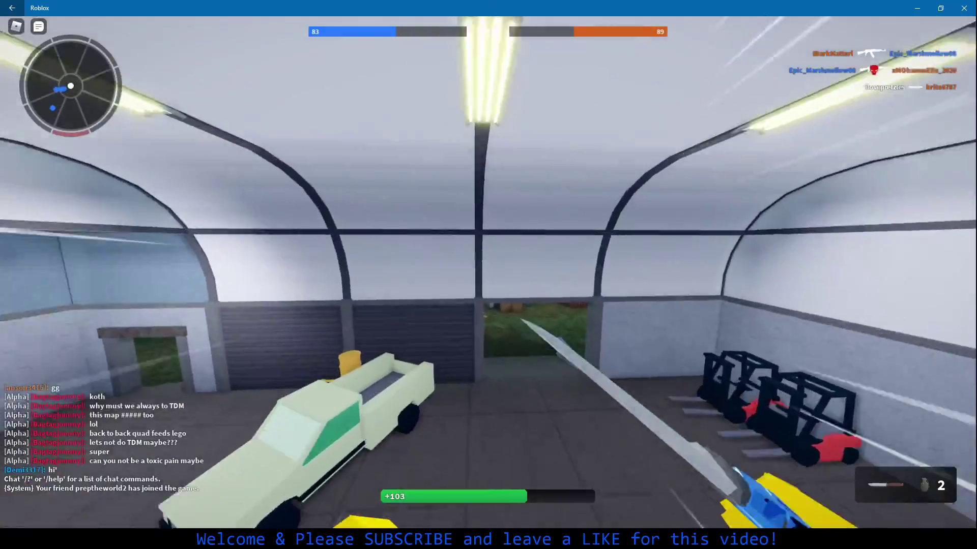
key(w)
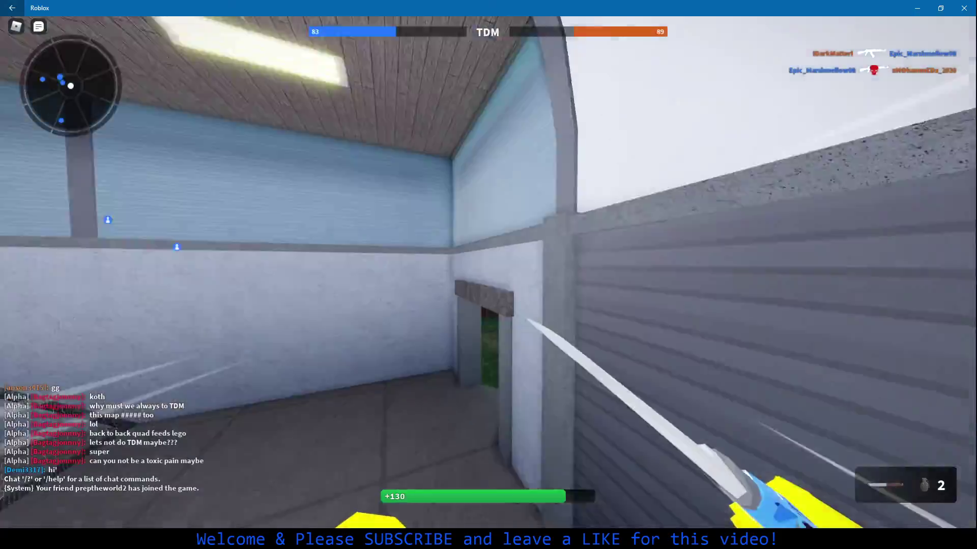
key(w)
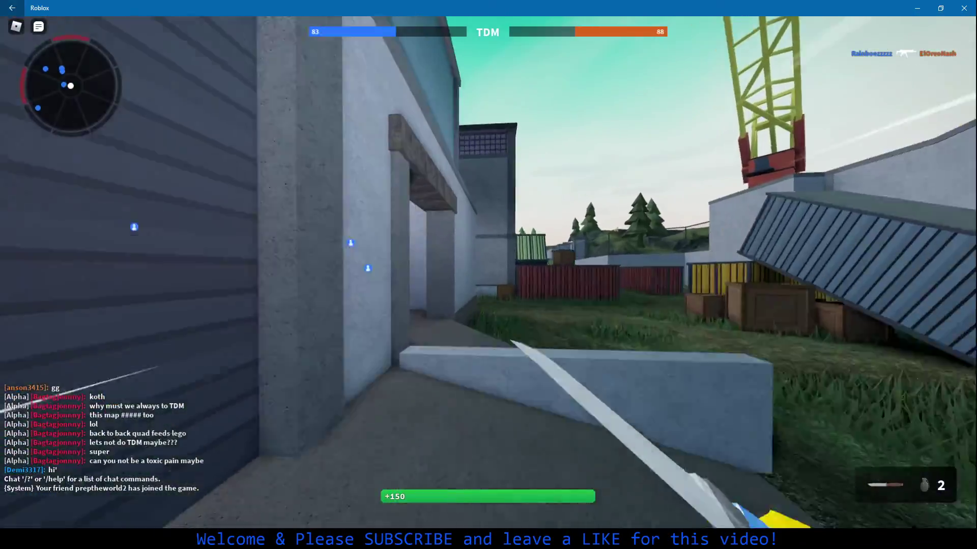
key(w)
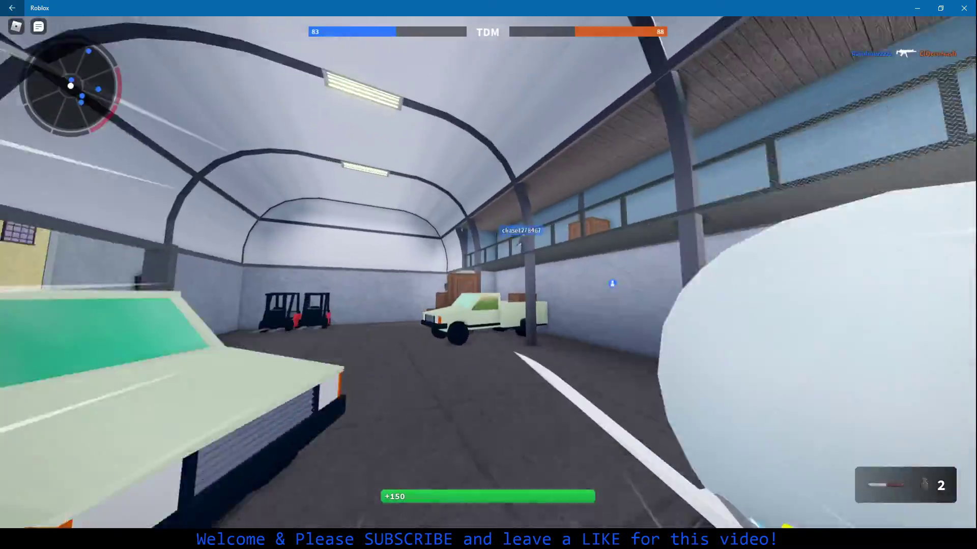
key(w)
key(w)
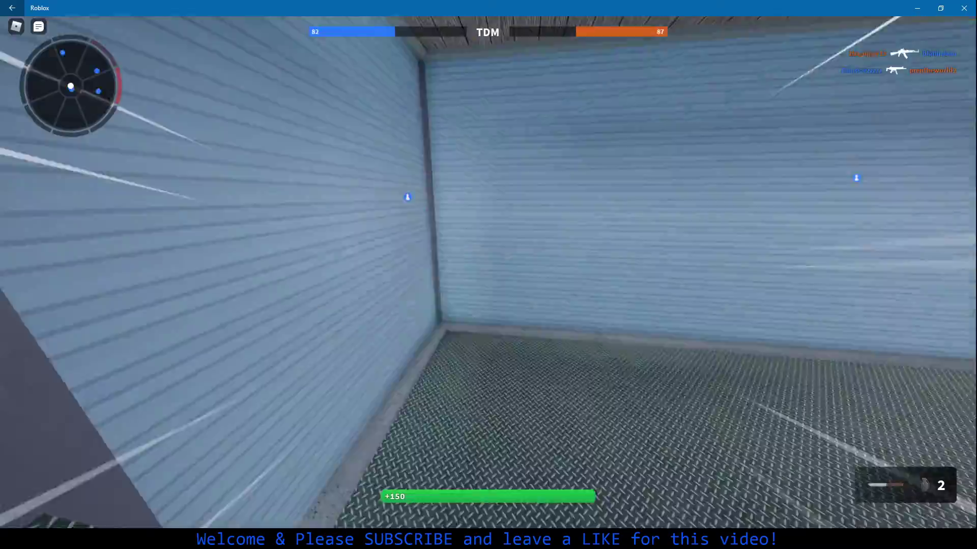
key(w)
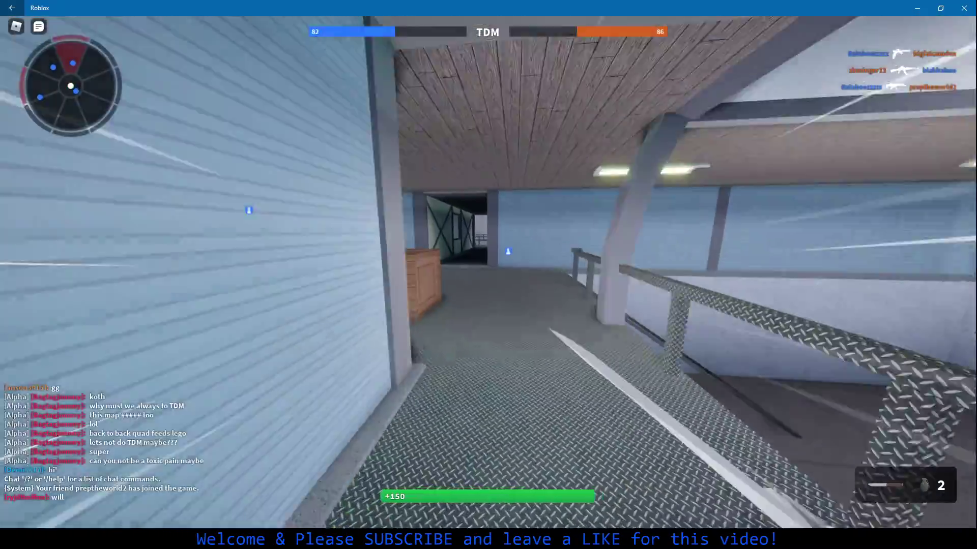
key(w)
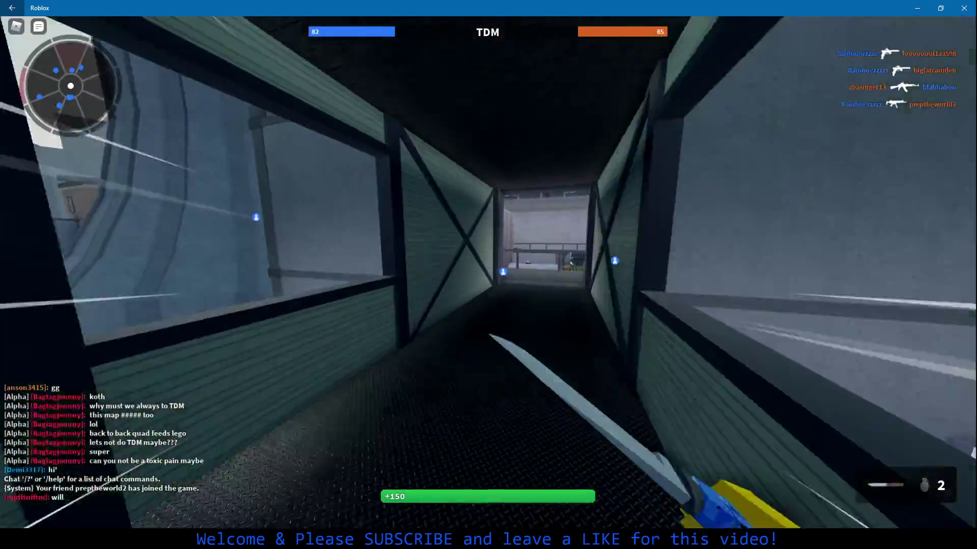
key(w)
Shoot at the nearby enemy, back off to cover, and cross the hall past the yellow barrels
click(489, 274)
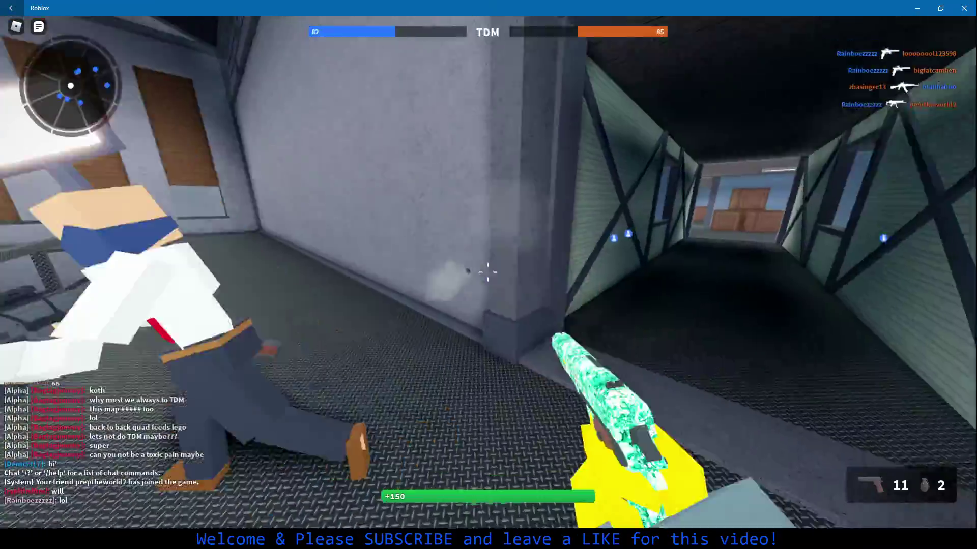
click(489, 275)
key(s)
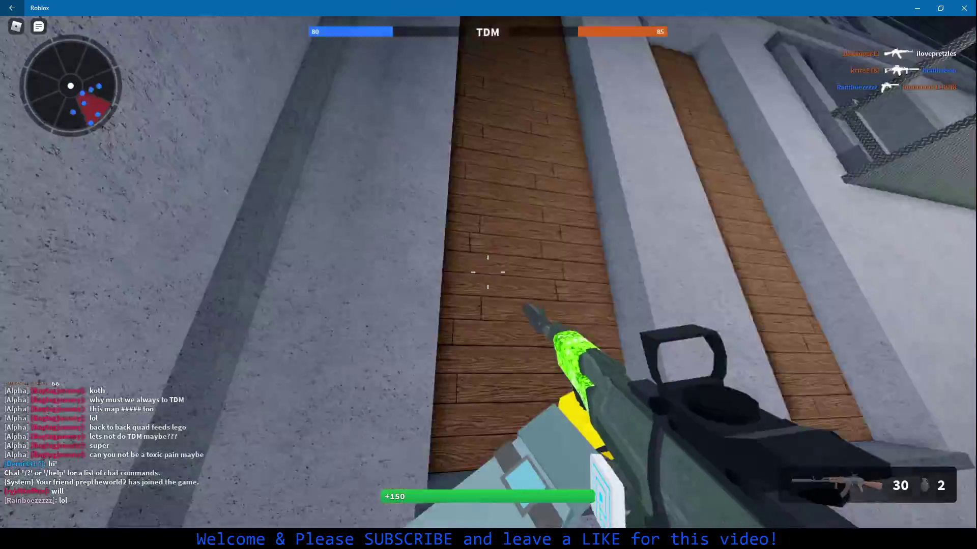
key(w)
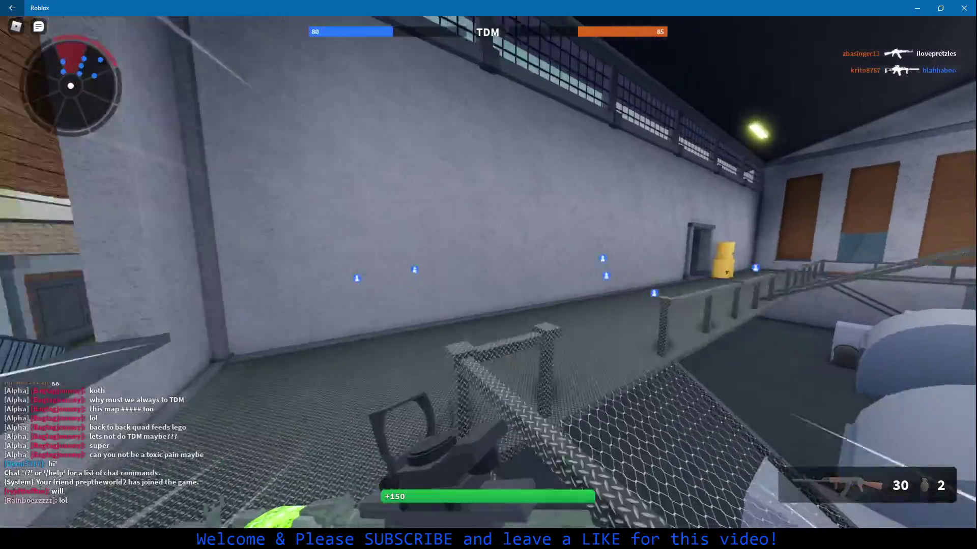
key(w)
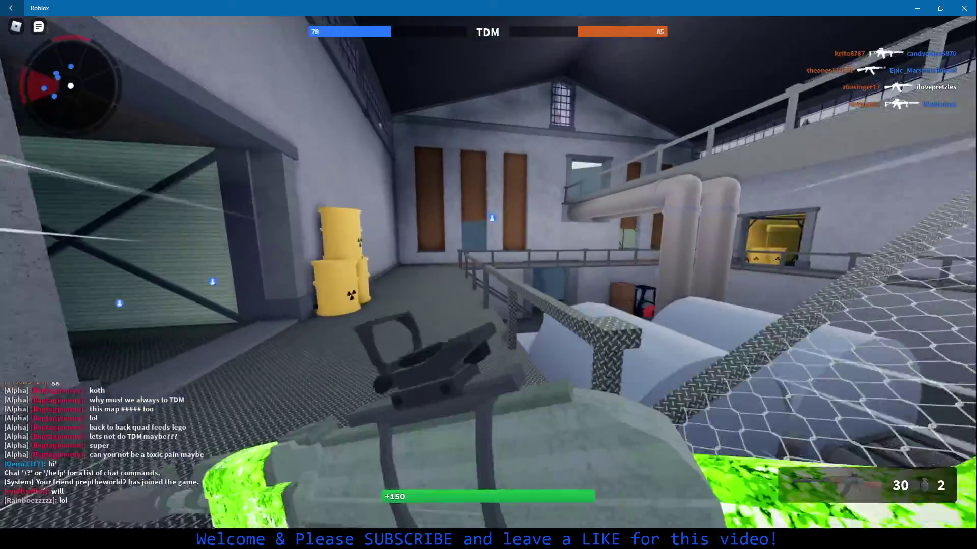
key(w)
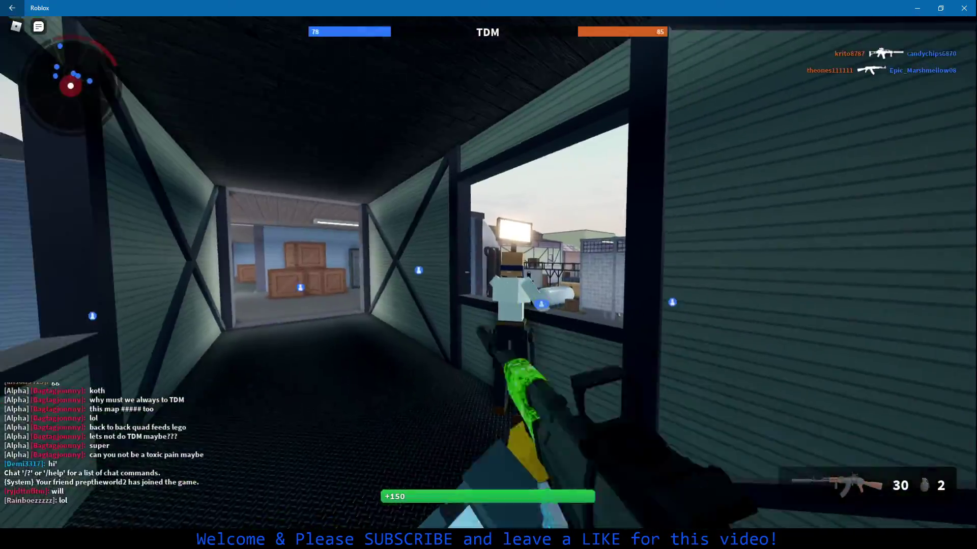
Sprint down the corridor with the knife, then return to the rifle in the hall
key(3)
key(w)
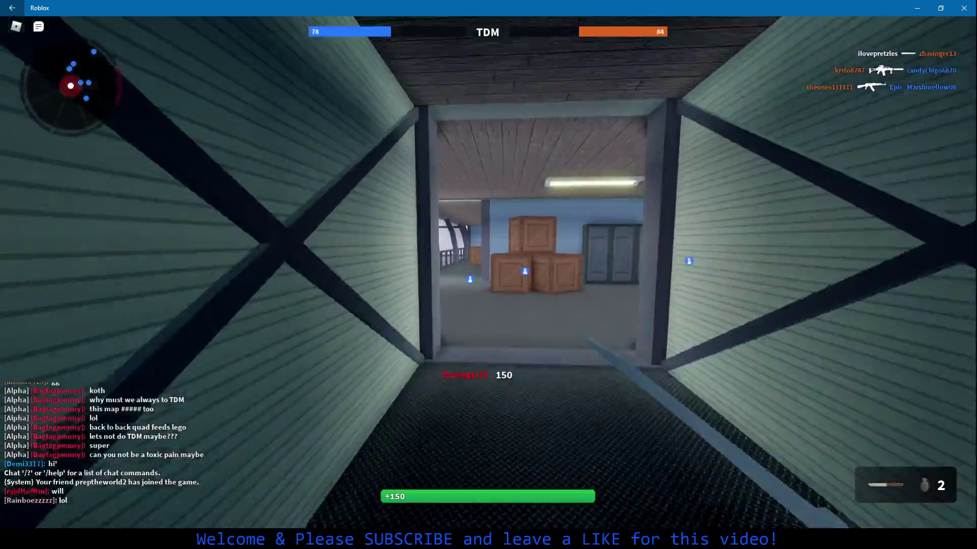
key(w)
key(1)
key(w)
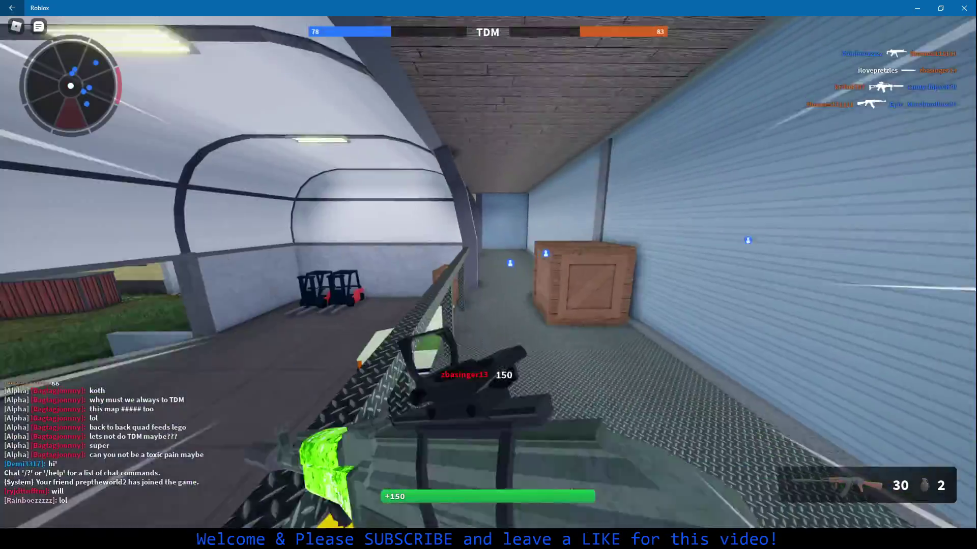
Drop into the hangar and run past the trucks and white tanks toward the crane
key(w)
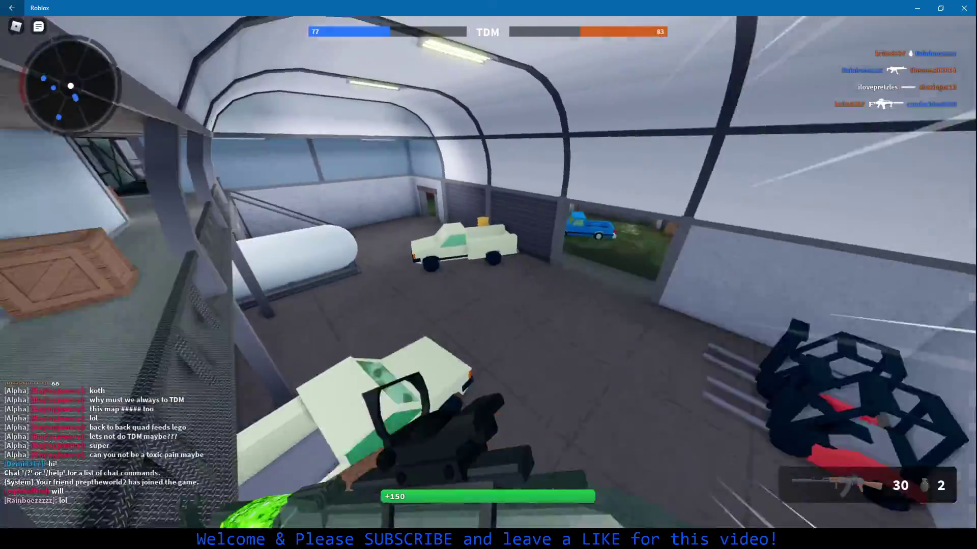
key(w)
key(w)
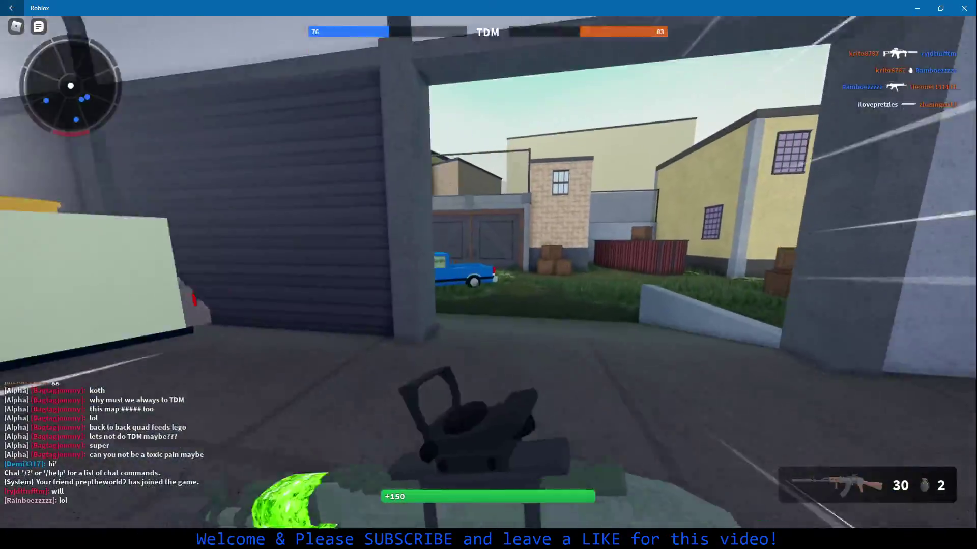
key(w)
key(w)
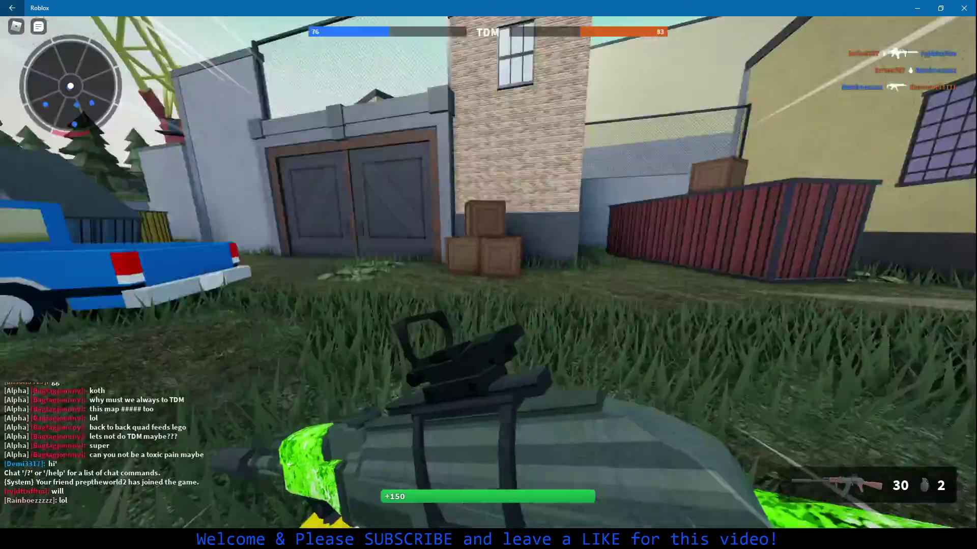
key(w)
key(w)
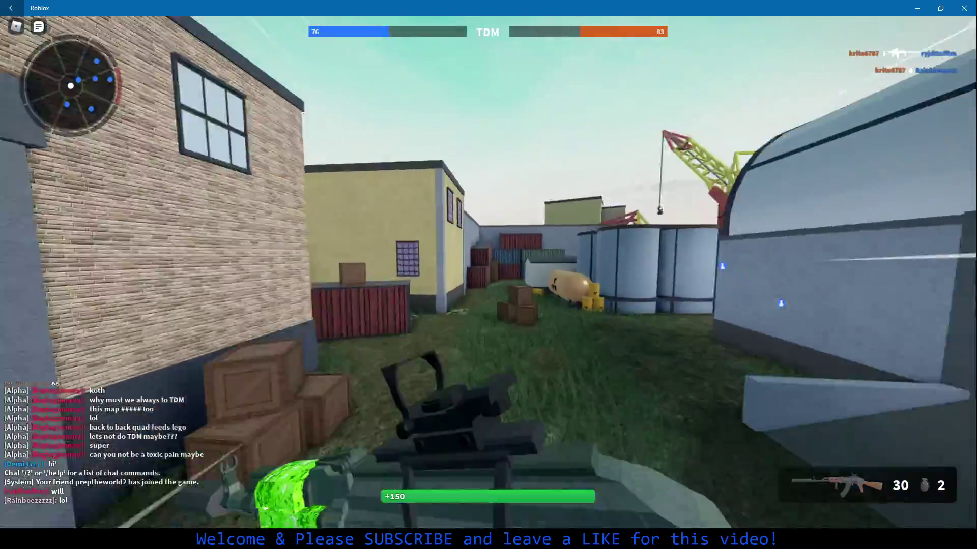
key(w)
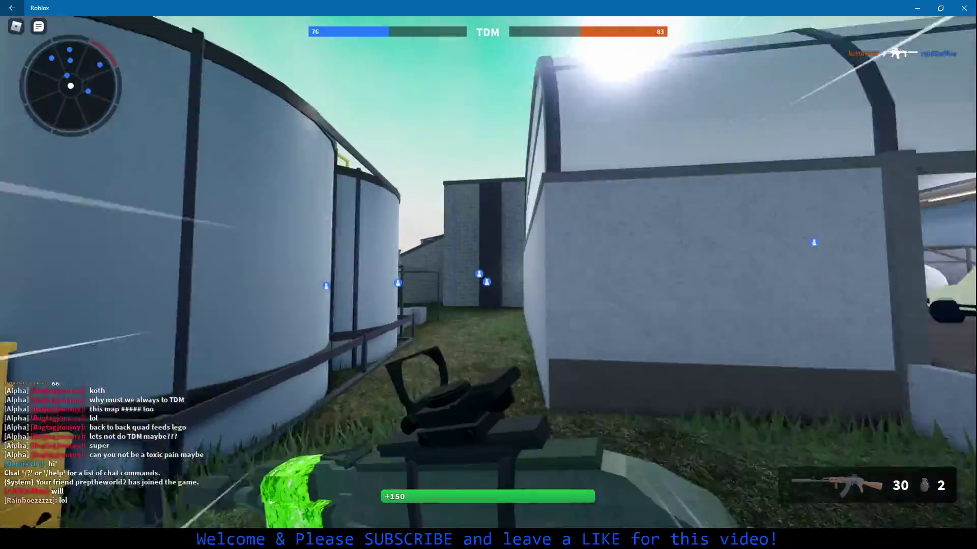
key(w)
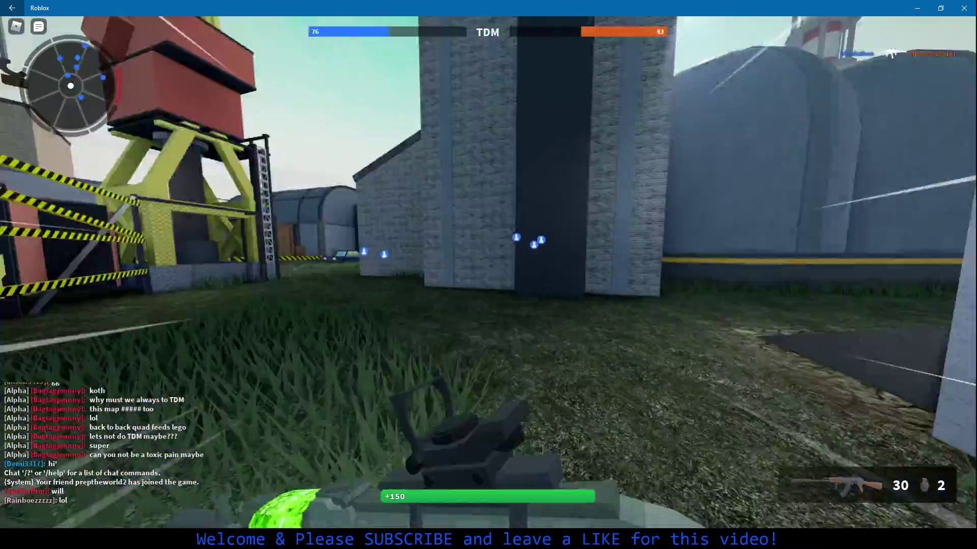
Circle the building through the alley and indoor walkway into the brick corridor
key(w)
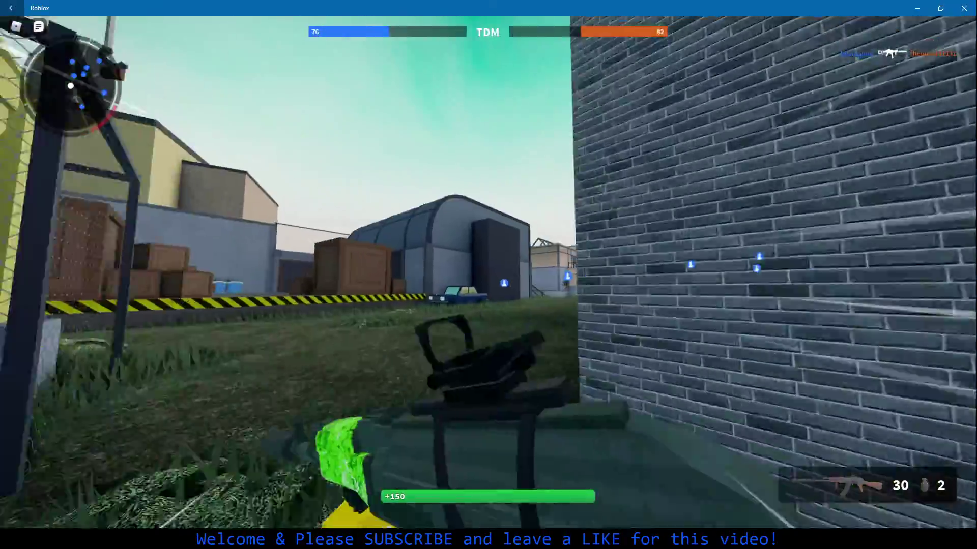
key(w)
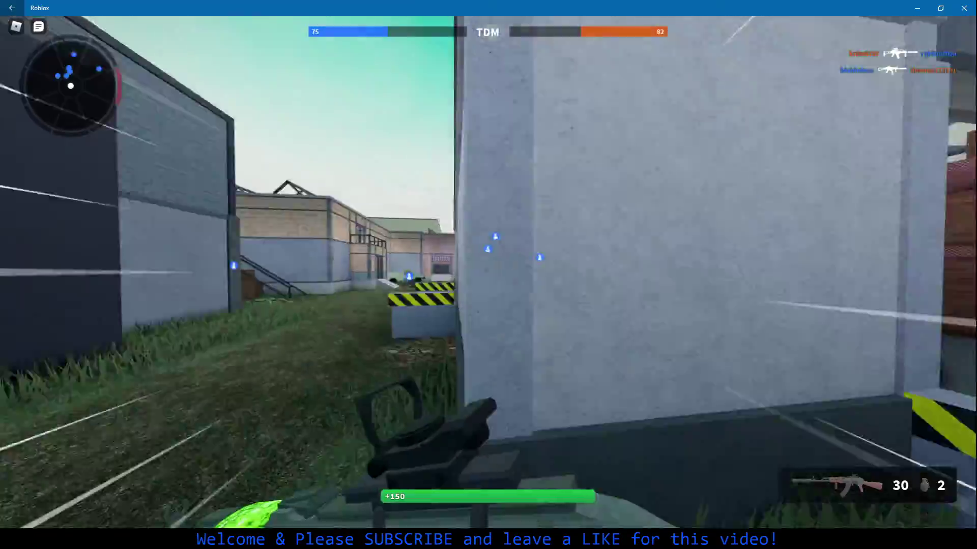
key(w)
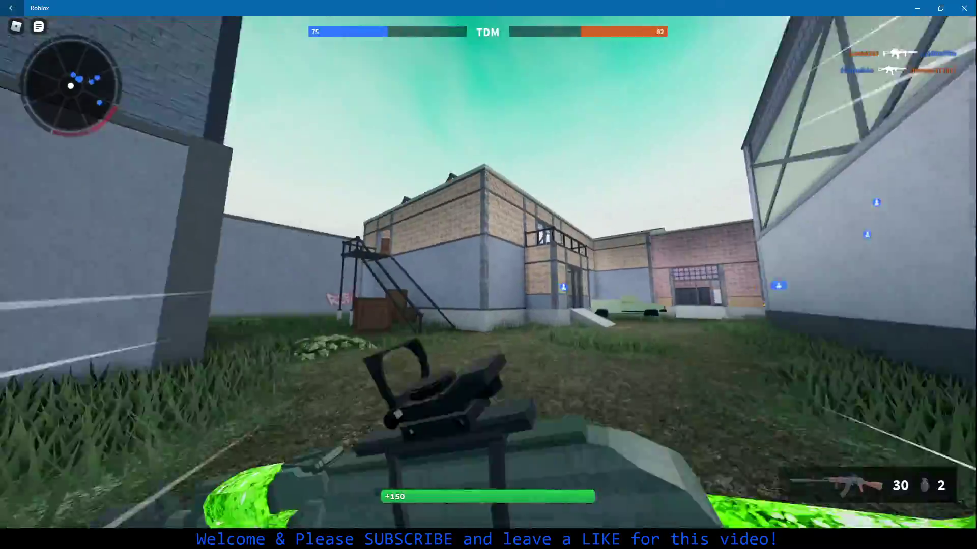
key(w)
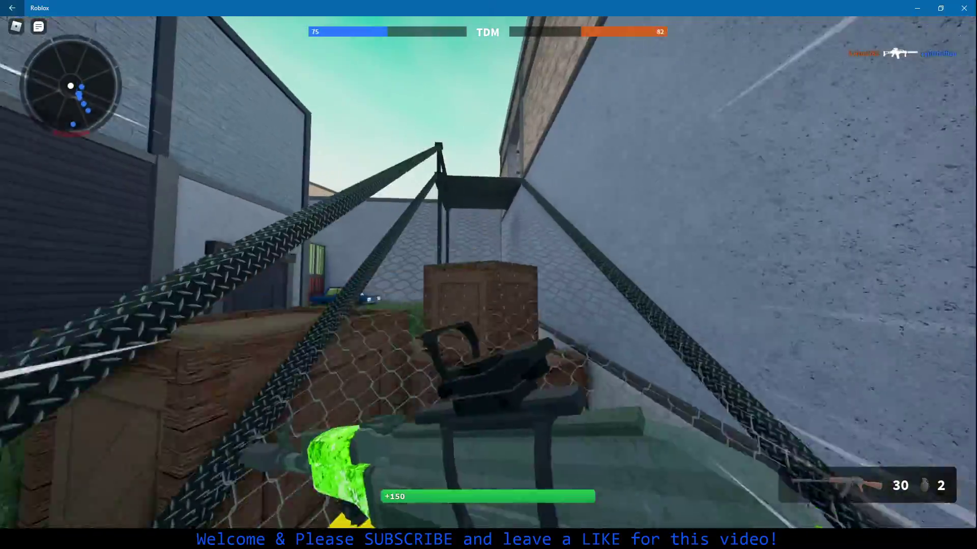
key(w)
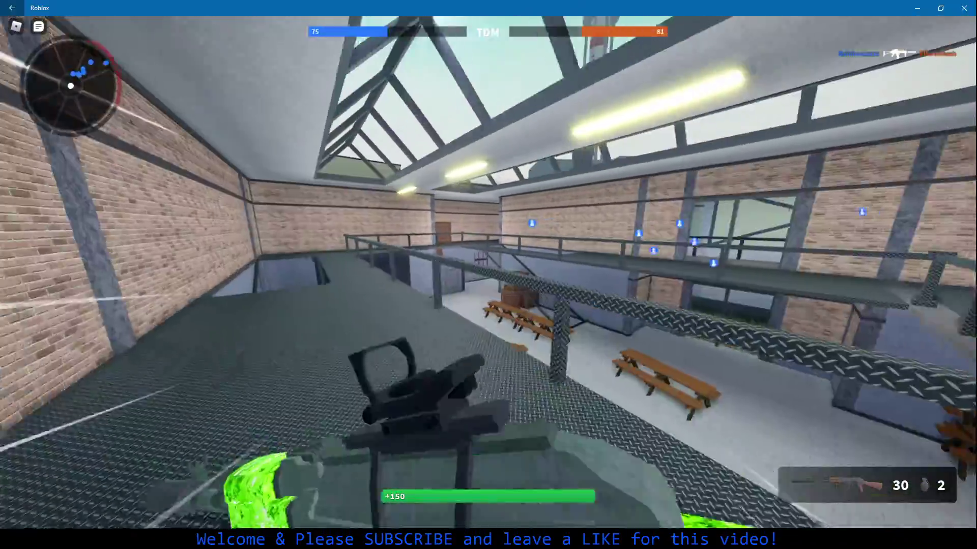
key(w)
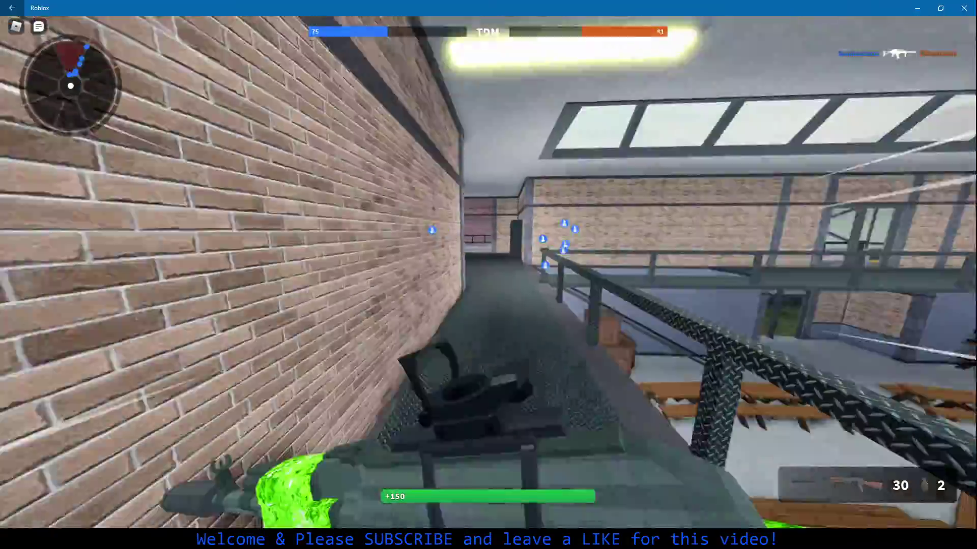
key(w)
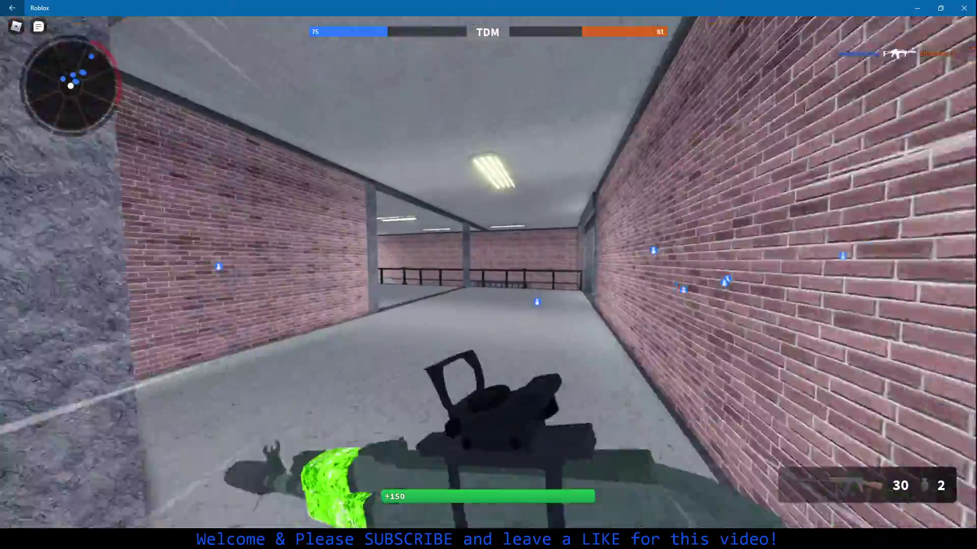
key(w)
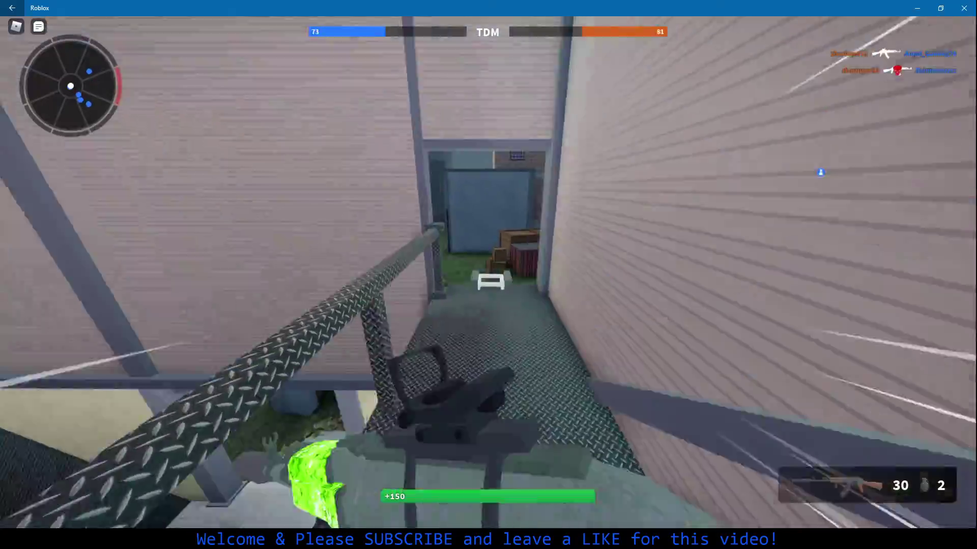
Jump off the ledge and run through the office corridor to the archway courtyard
key(w)
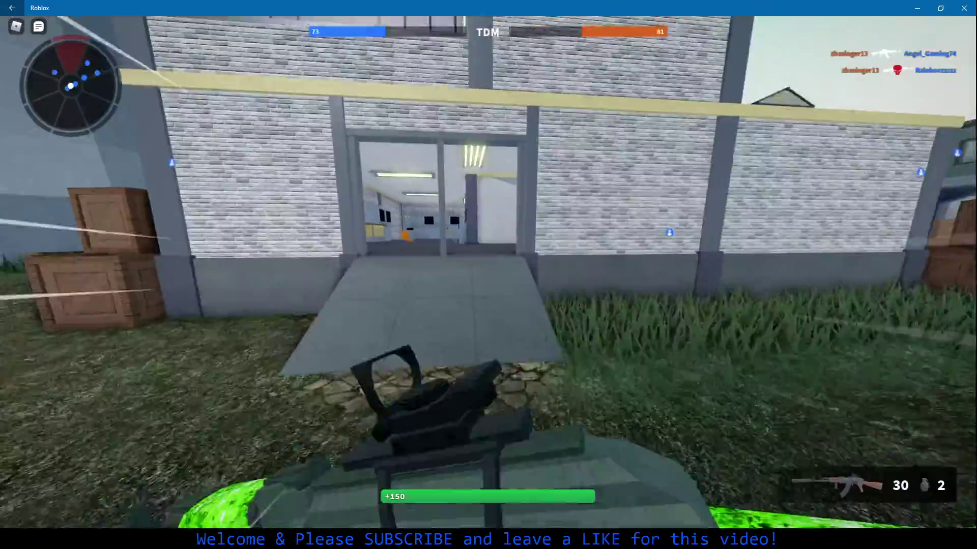
key(w)
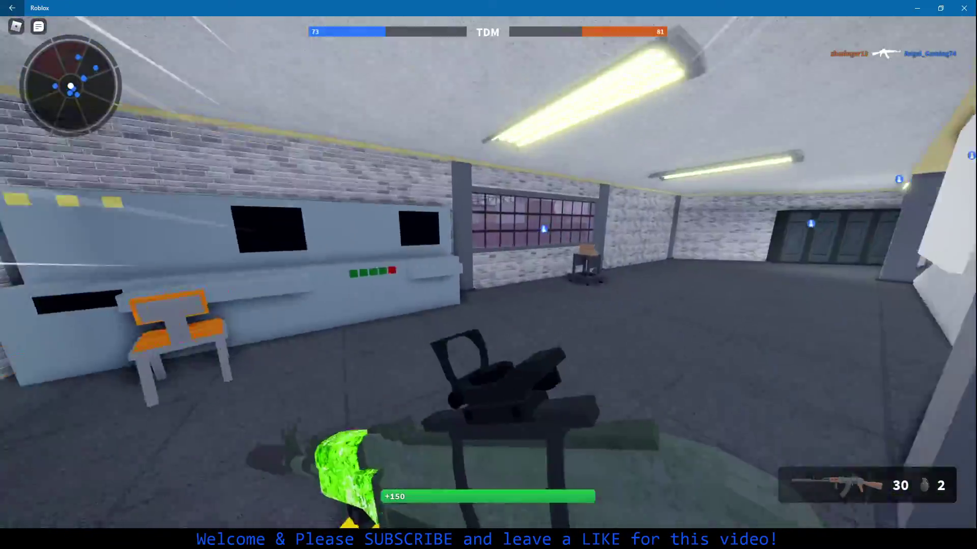
key(w)
key(w)
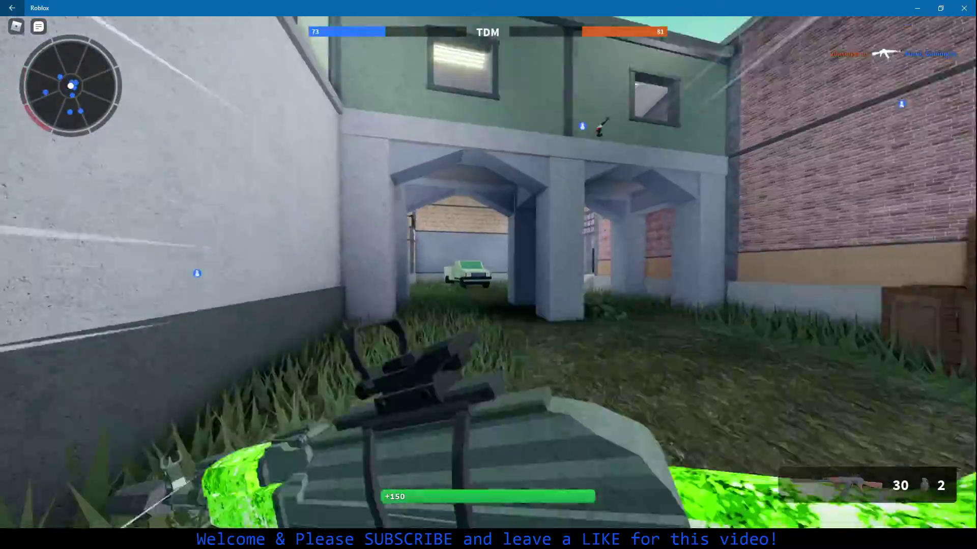
key(w)
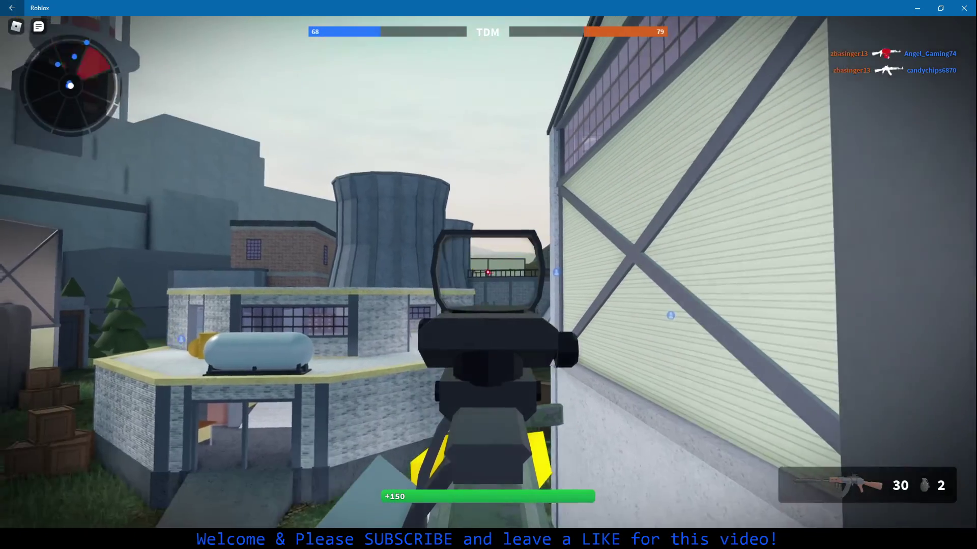
Fire the pistol at an enemy, push forward, and later aim down the rifle sights
key(2)
click(489, 274)
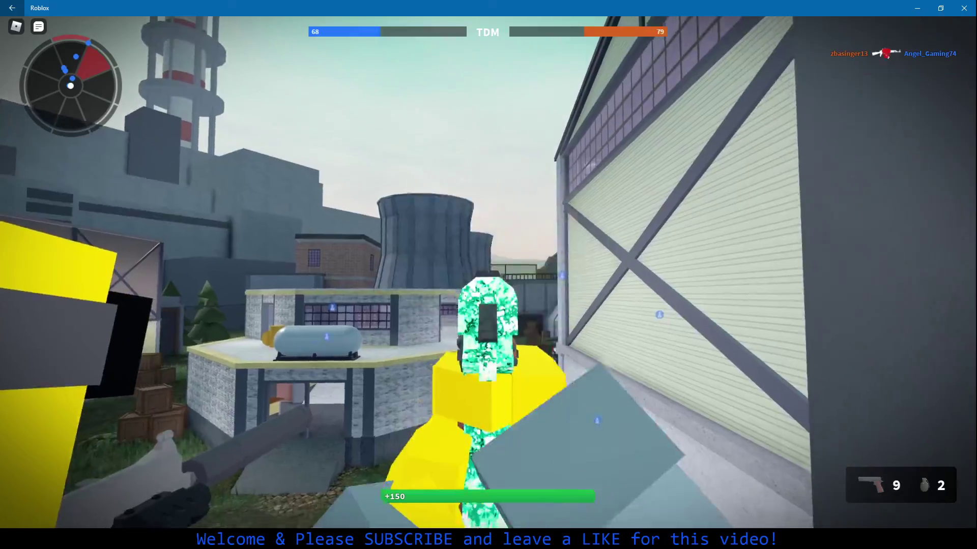
click(488, 275)
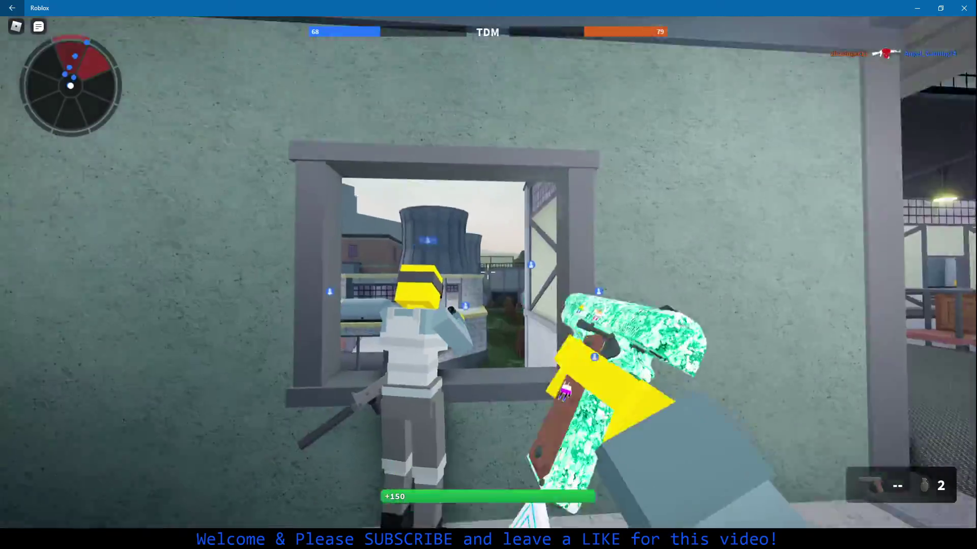
key(w)
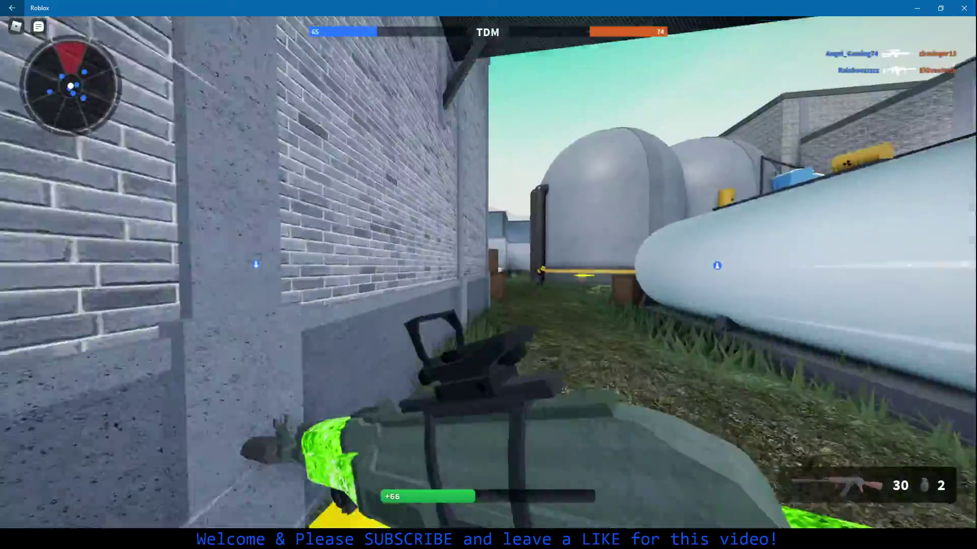
right_click(488, 275)
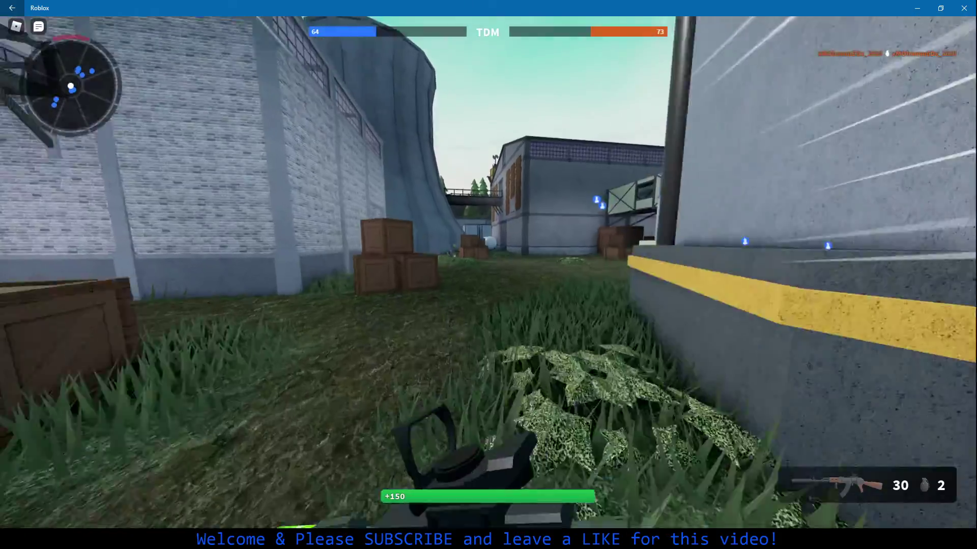
Fight enemies with the rifle, including one around the building corner, then reload
click(488, 275)
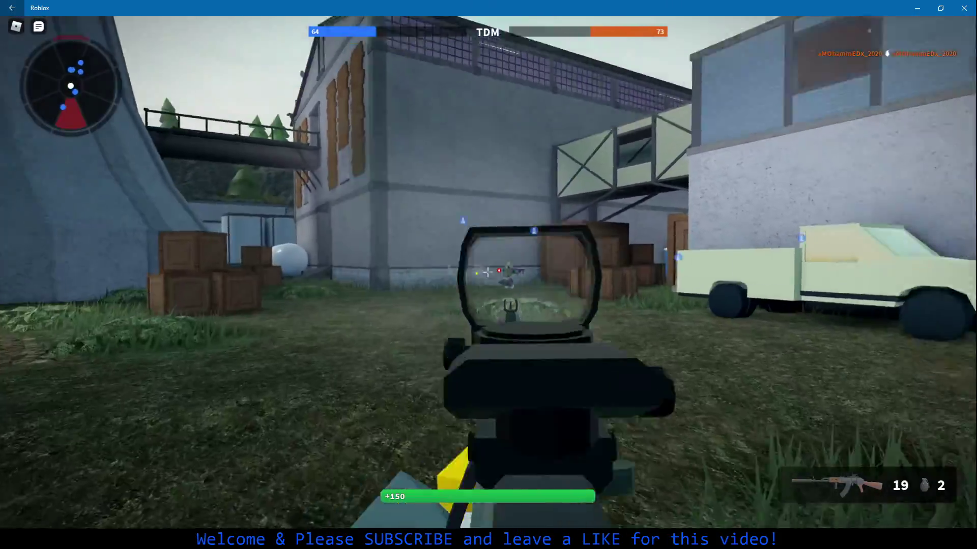
click(489, 275)
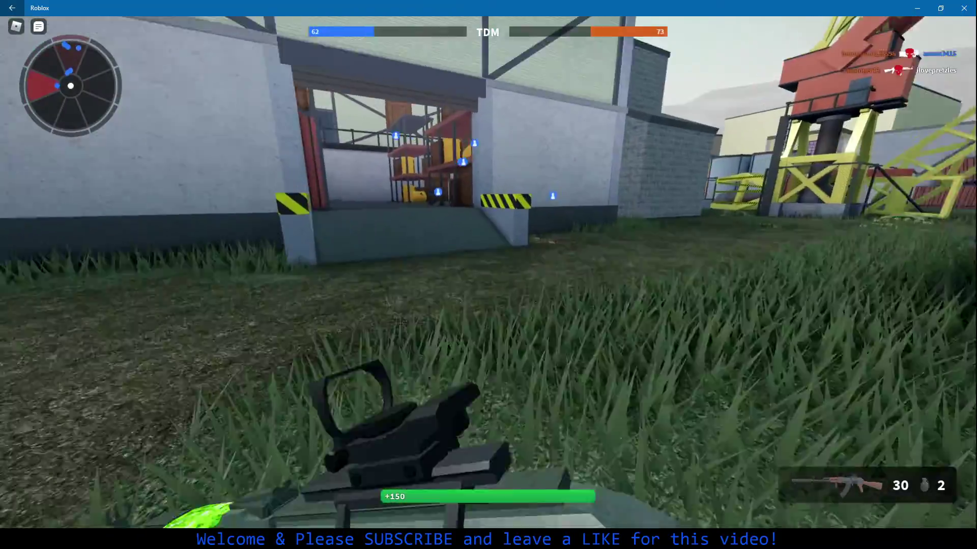
key(w)
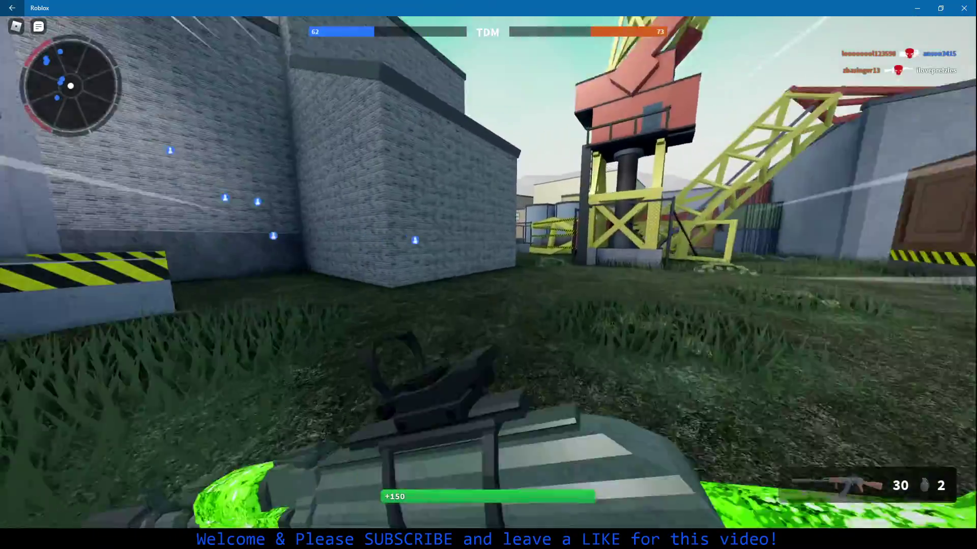
key(w)
key(w)
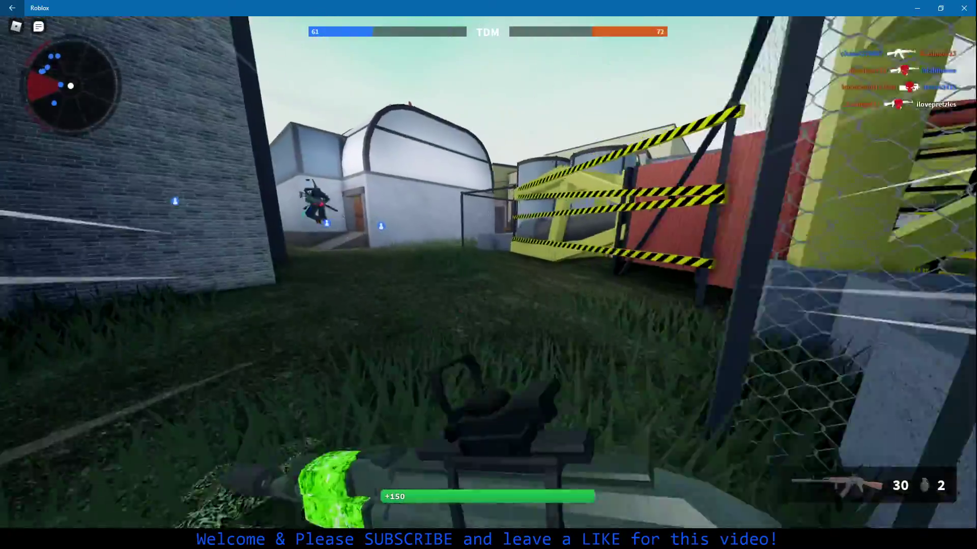
click(488, 275)
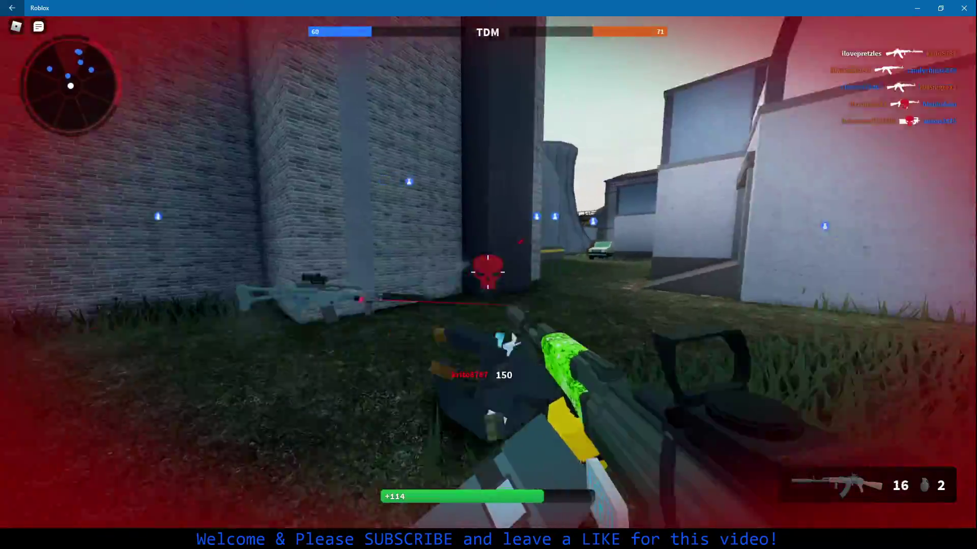
key(r)
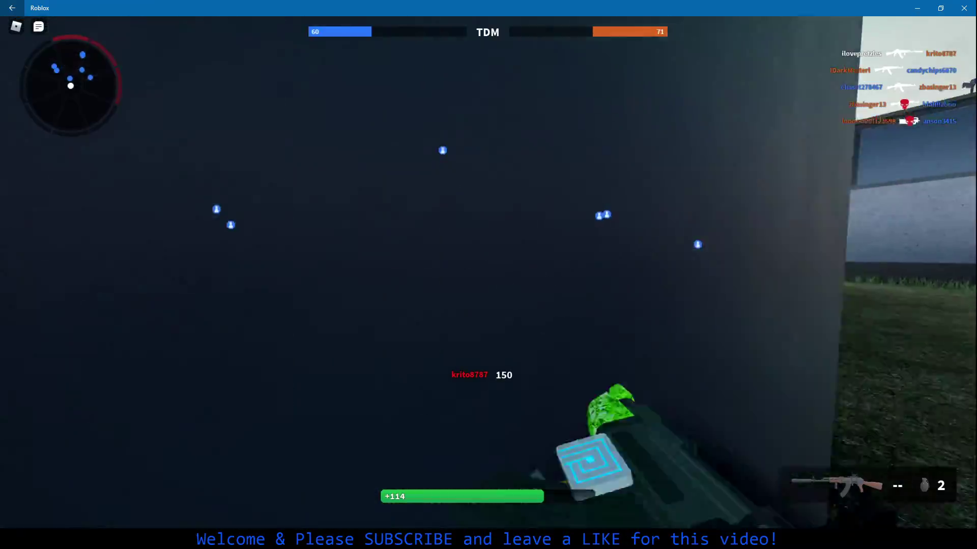
Run along the wall through the vehicle hangar and barrel room to the window
key(w)
key(w)
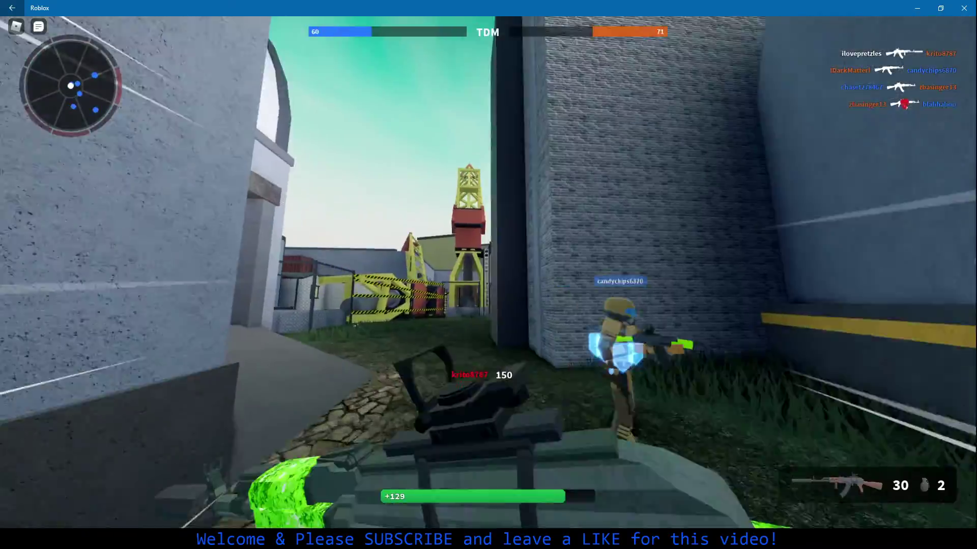
key(w)
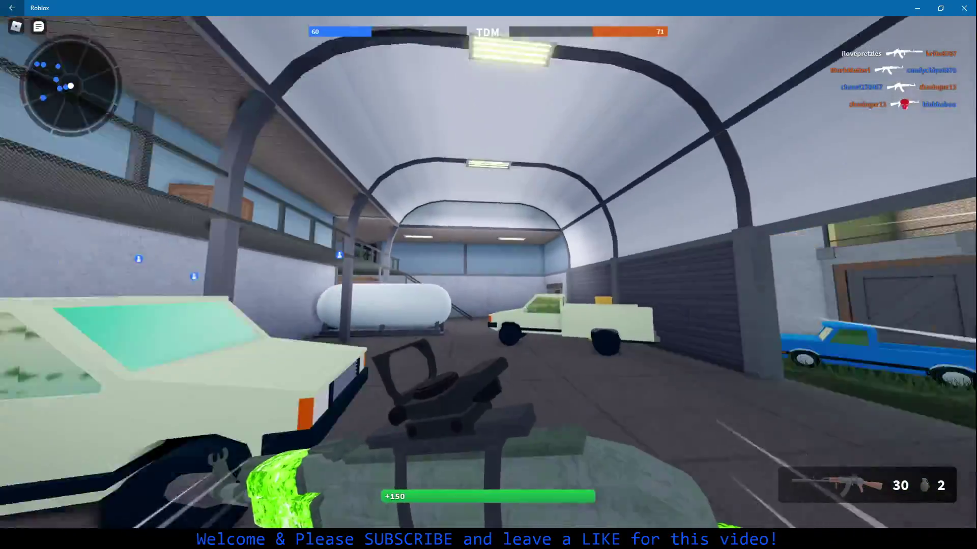
key(w)
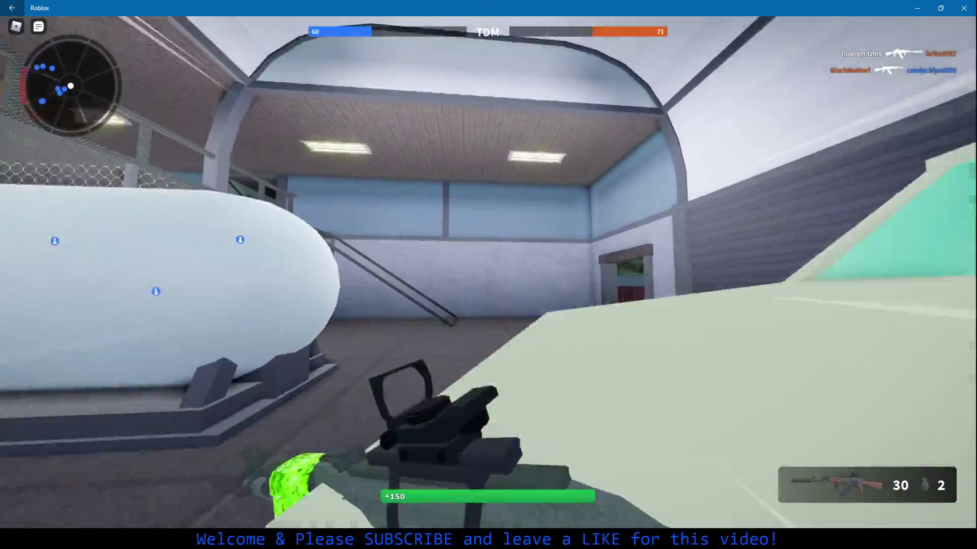
key(w)
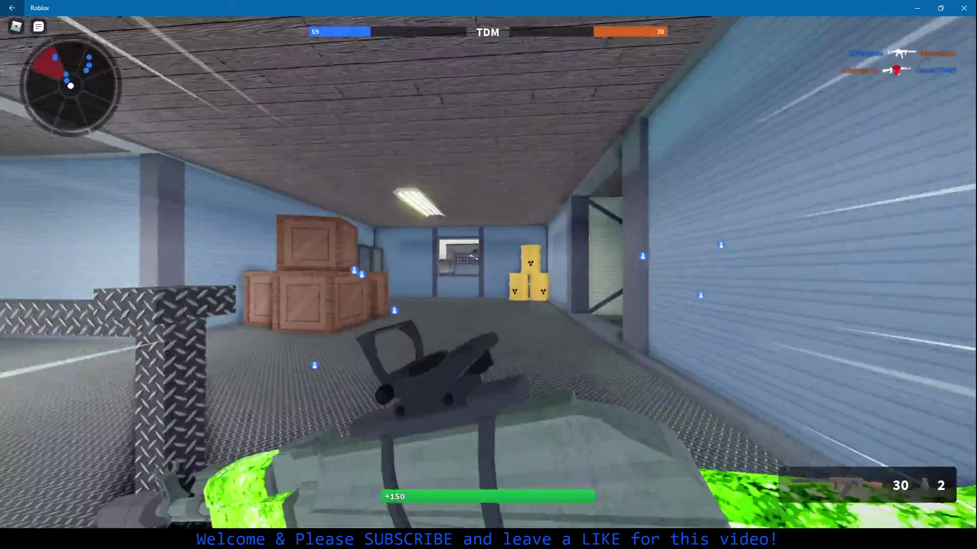
key(w)
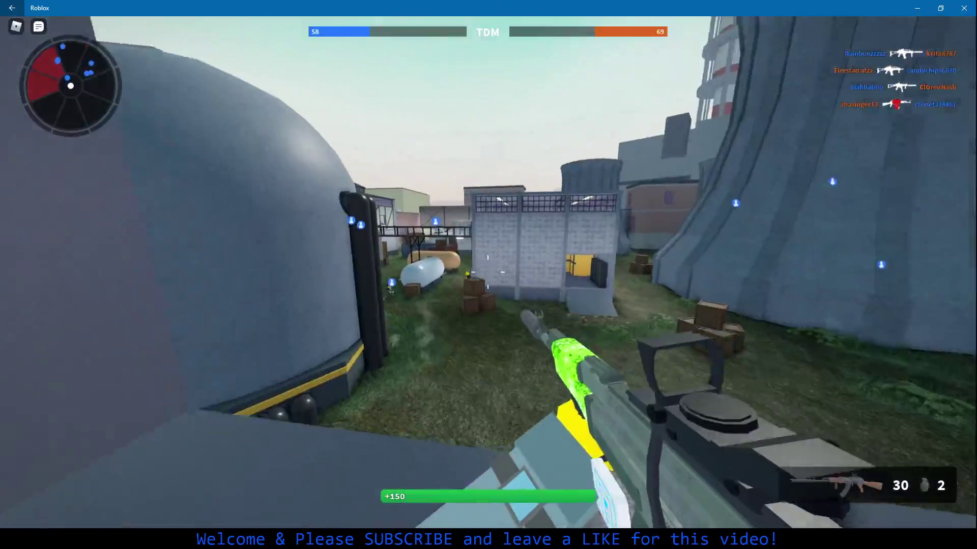
key(r)
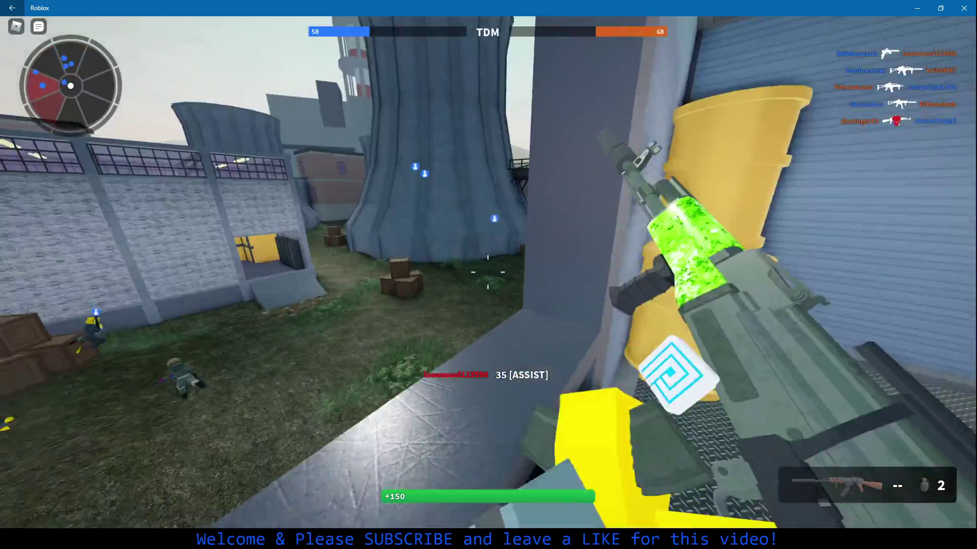
Drop into the hangar, exit onto the grass, and cross the tank roof toward the crane
key(w)
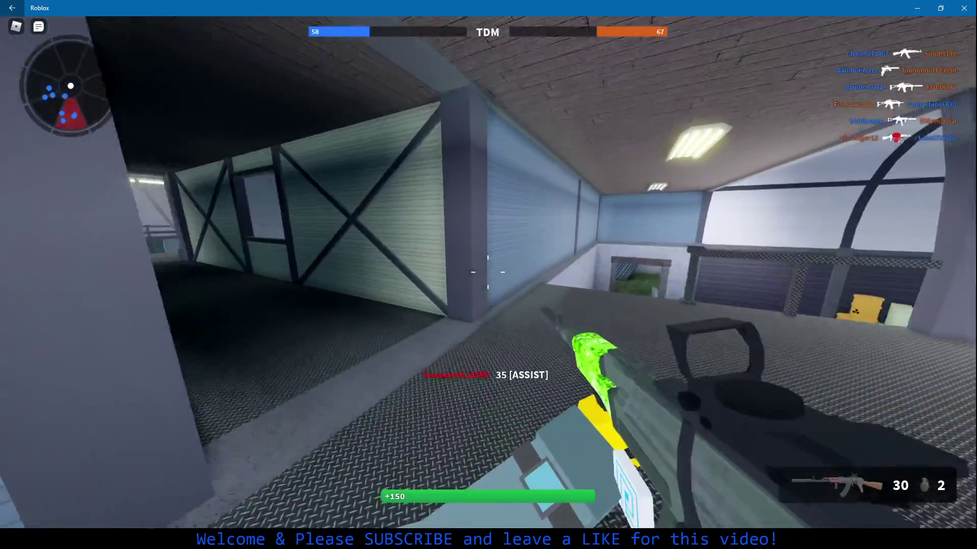
key(w)
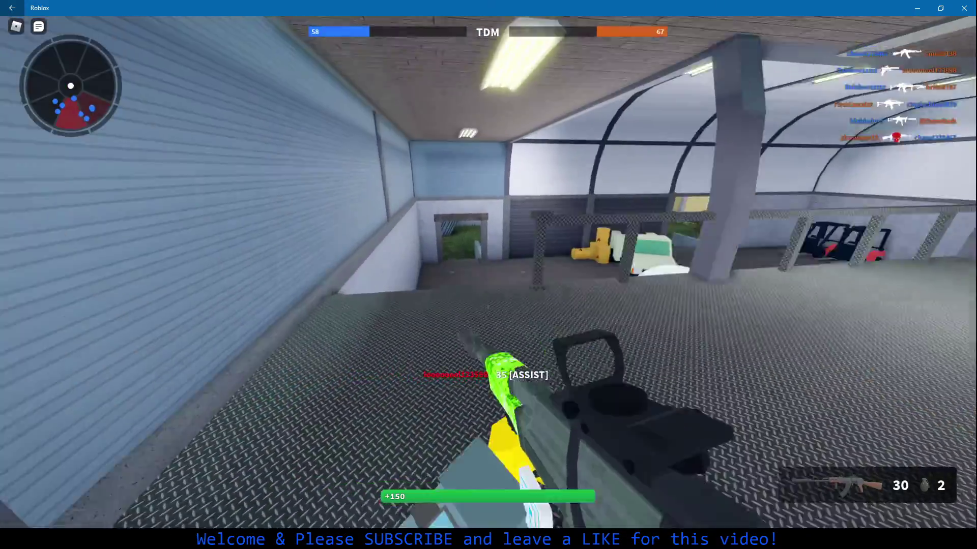
key(w)
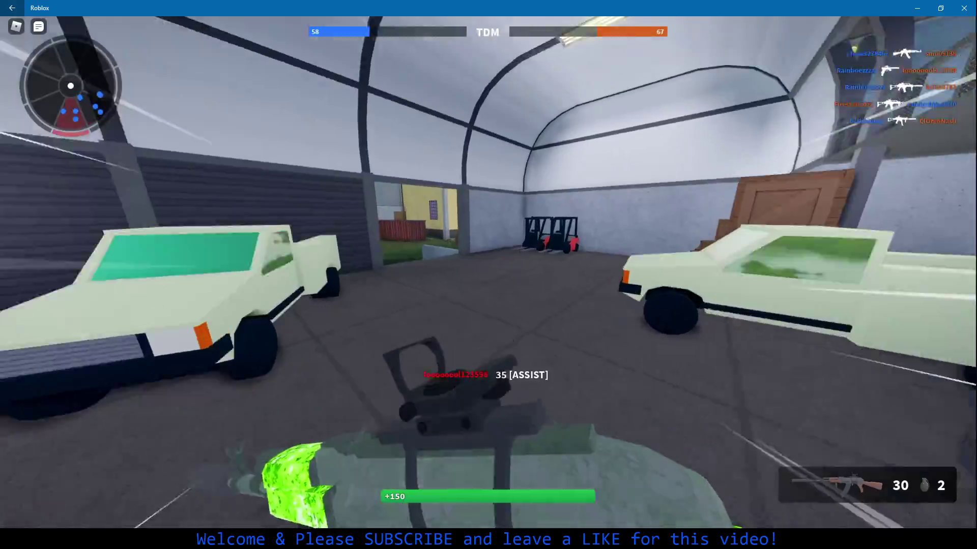
key(w)
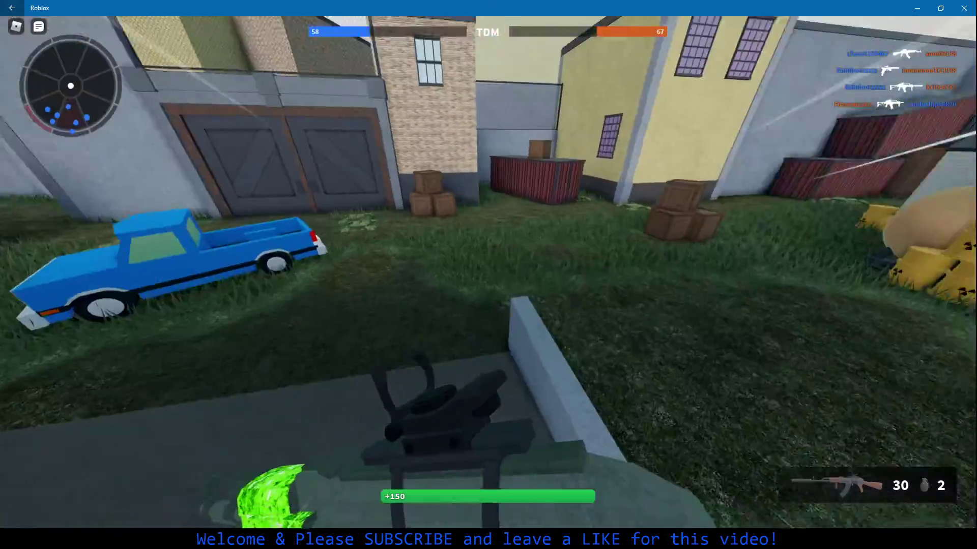
key(w)
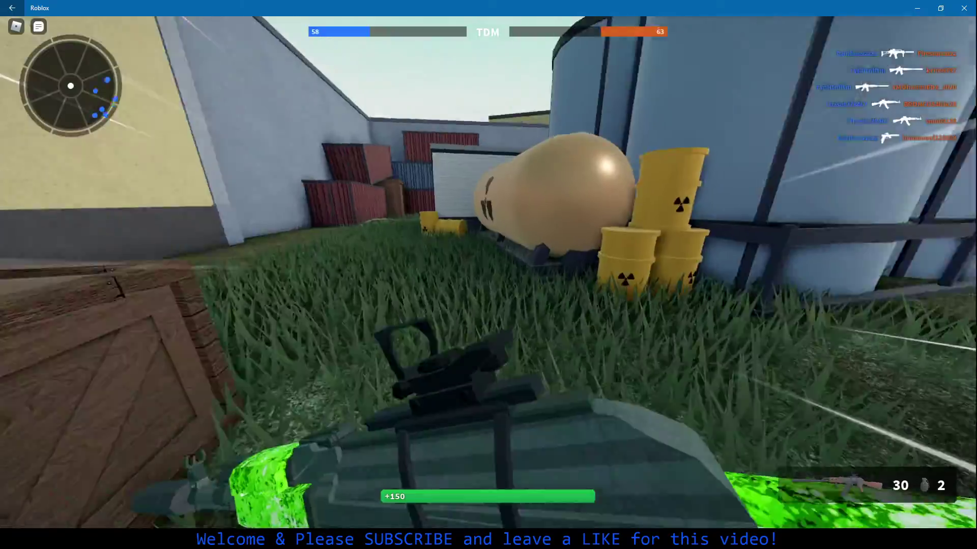
key(w)
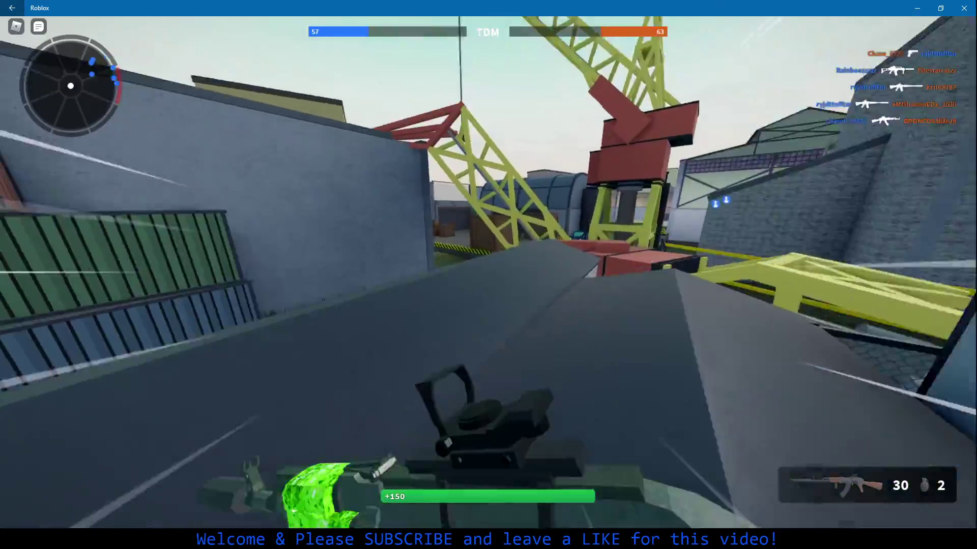
key(w)
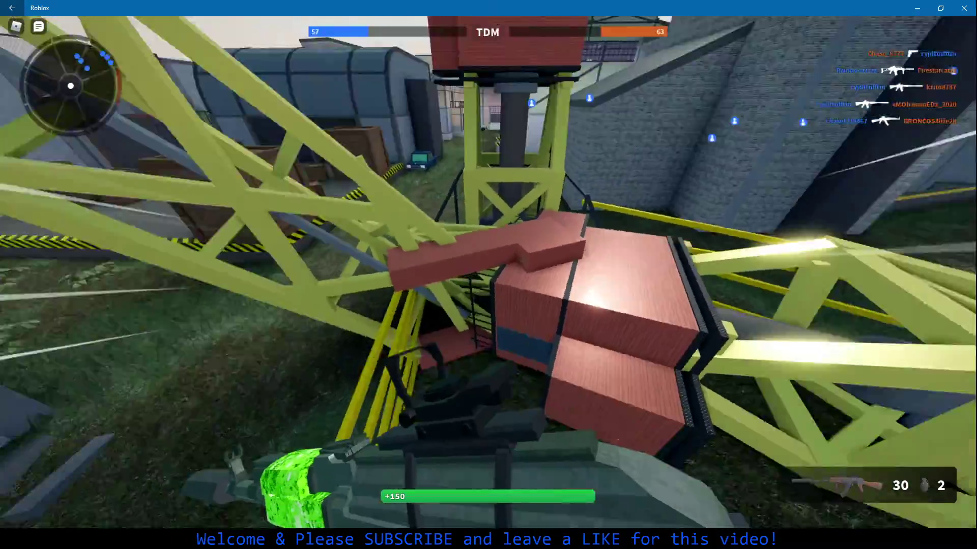
key(w)
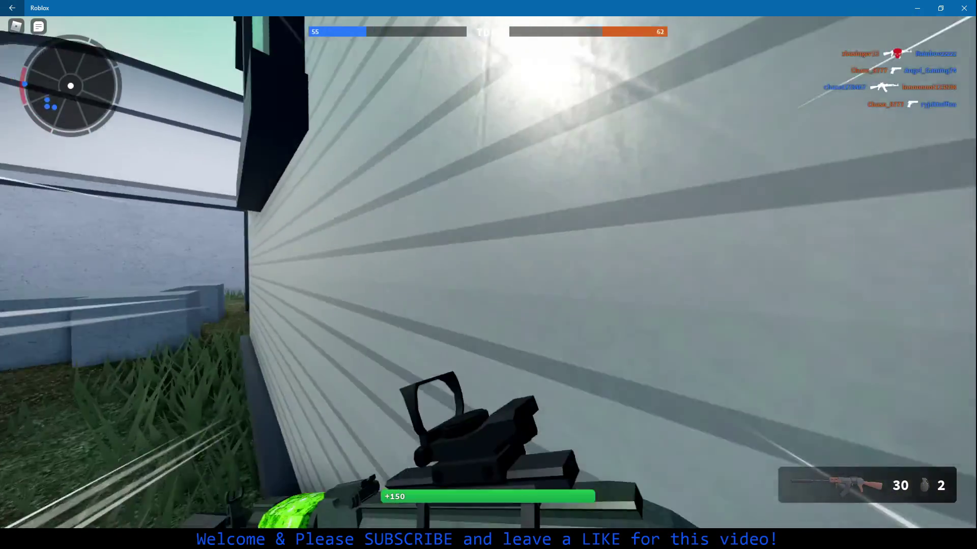
Reset the character and redeploy into the Chernobyl TDM match
key(Escape)
click(457, 247)
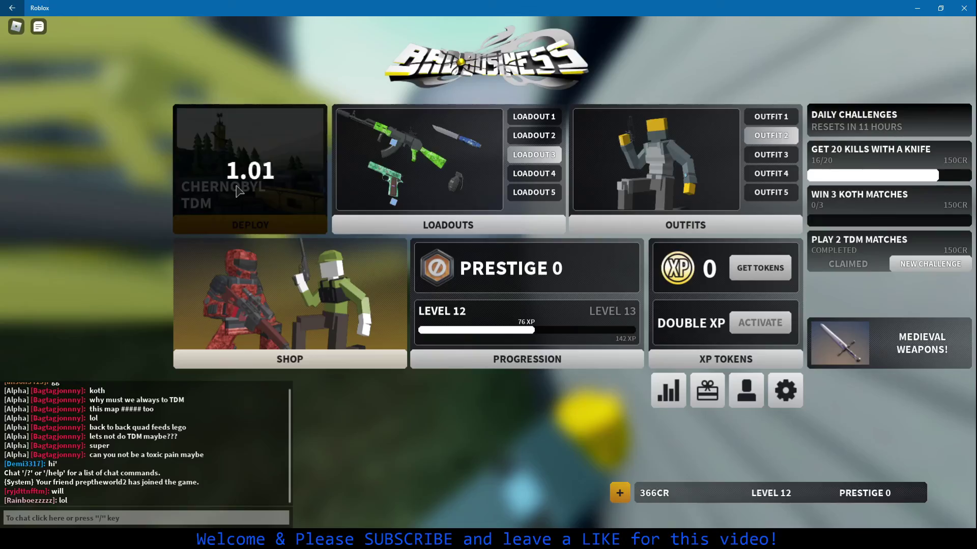
click(219, 203)
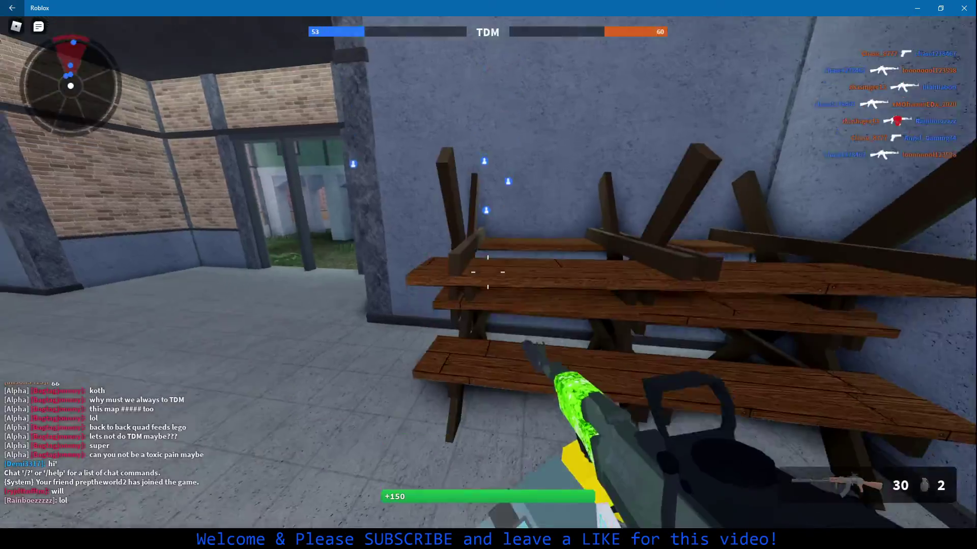
key(w)
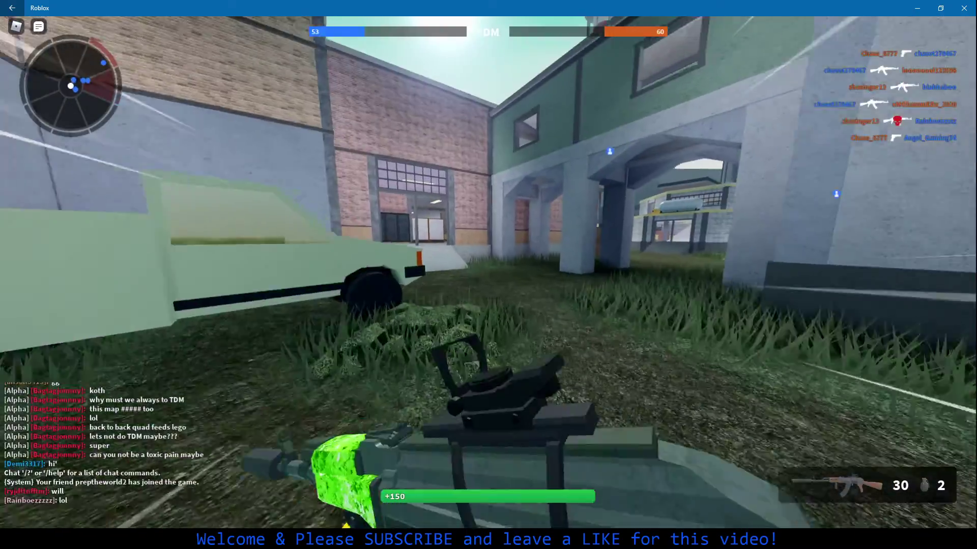
Carry the pistol through the office area and up the ramp to the walkway
key(2)
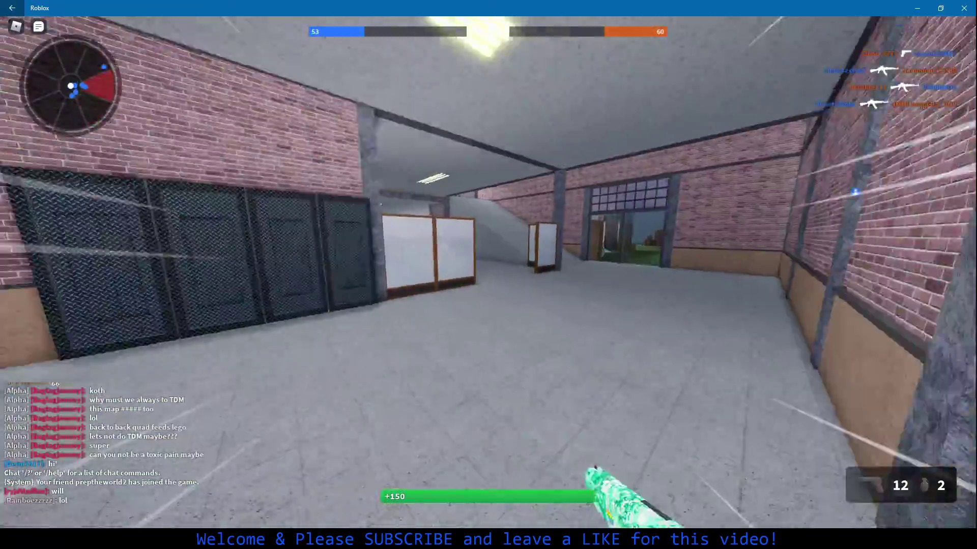
key(w)
key(w)
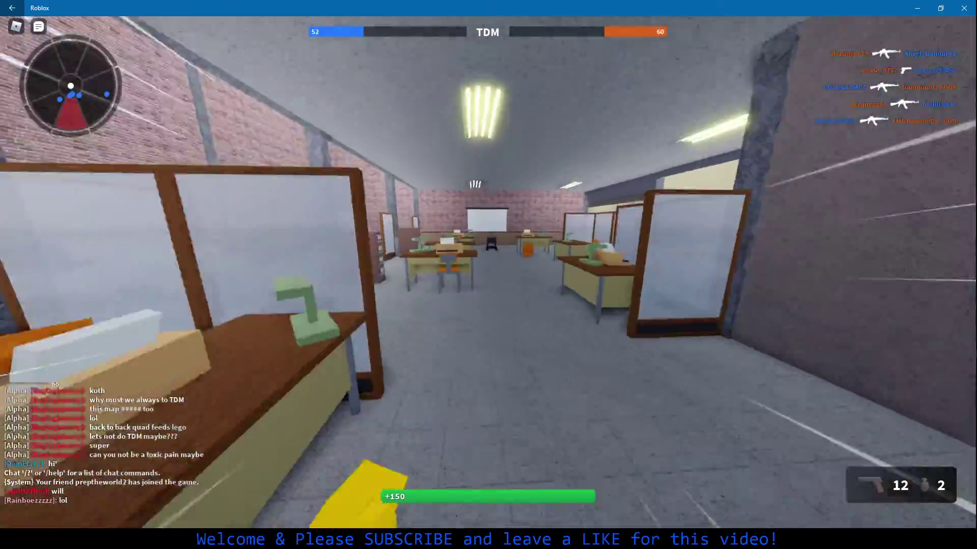
key(w)
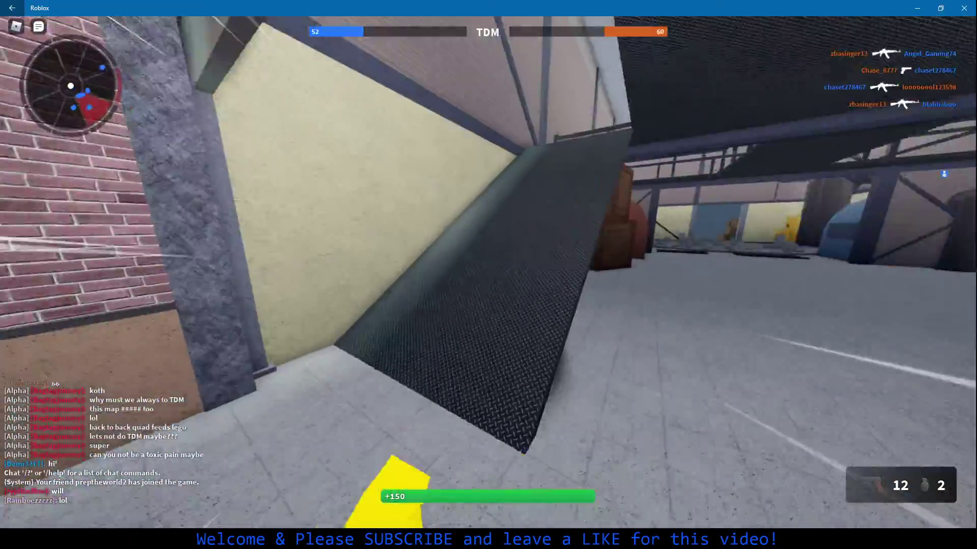
key(w)
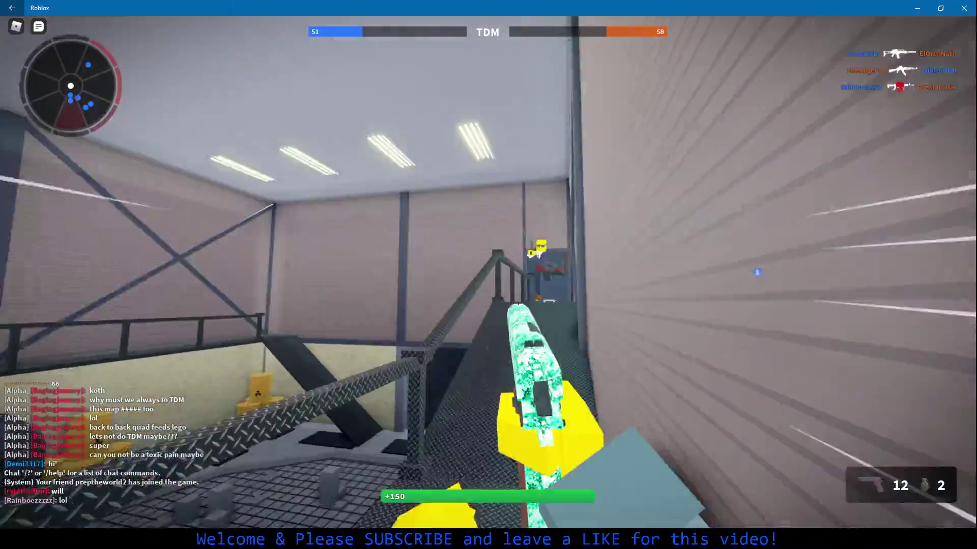
Kill the enemy on the walkway, reload, and step off the catwalk edge
click(488, 276)
click(489, 275)
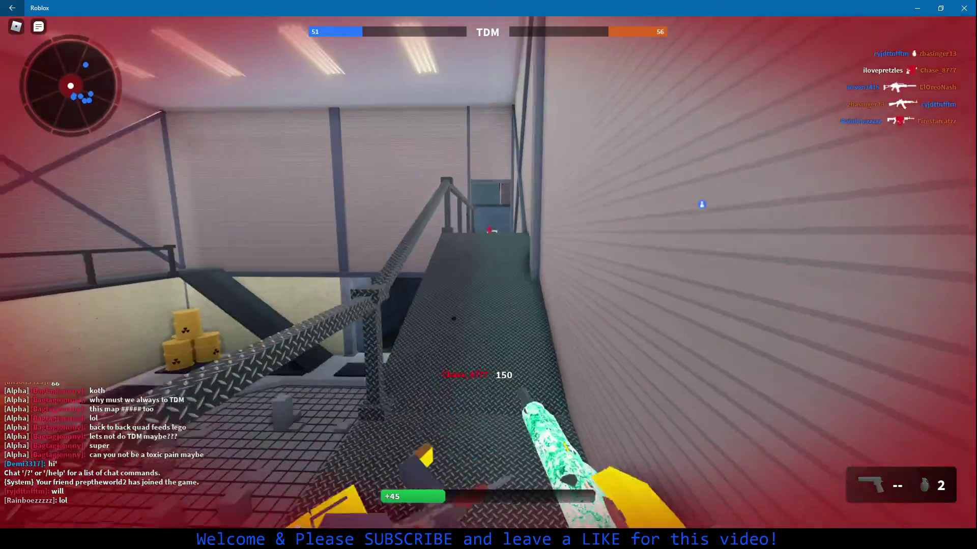
key(r)
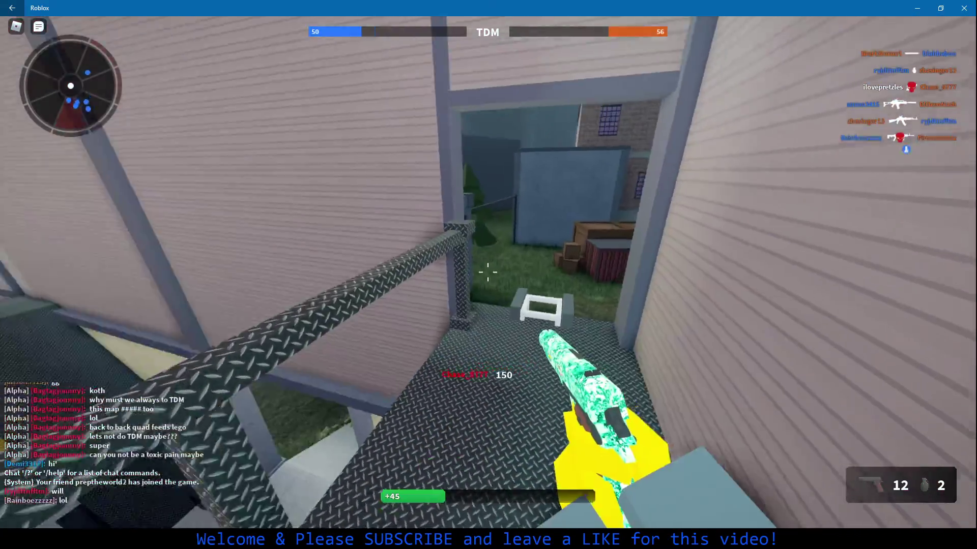
key(w)
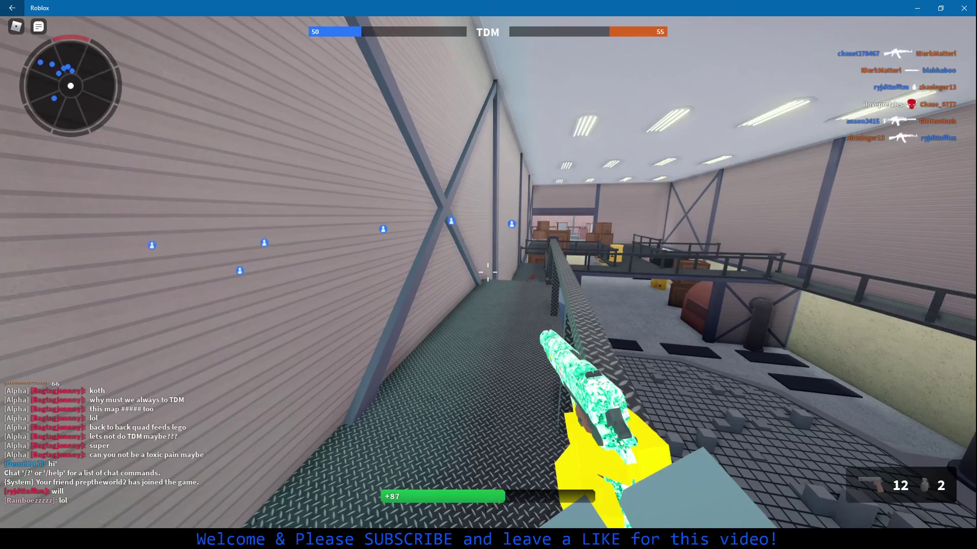
Run through the warehouse into the yard, firing on enemies ahead and reloading
key(w)
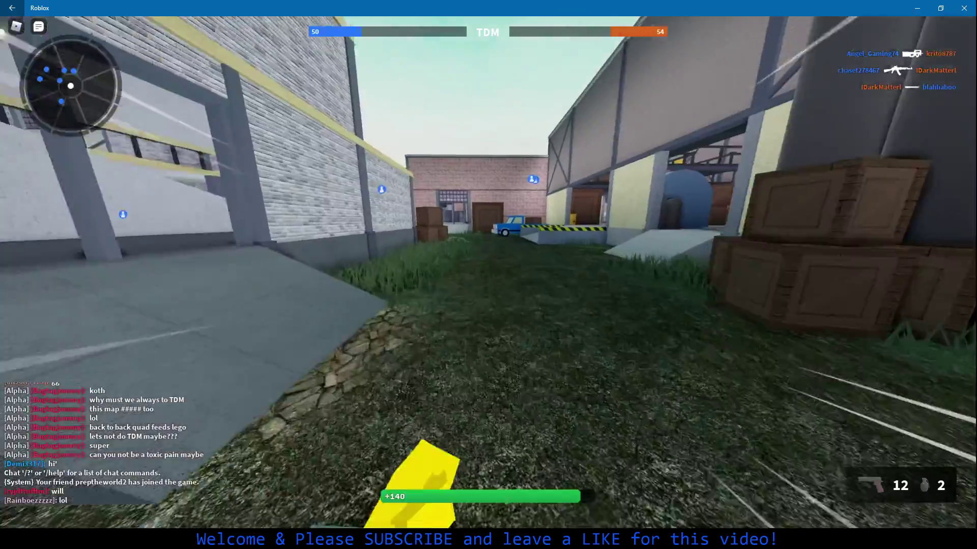
key(w)
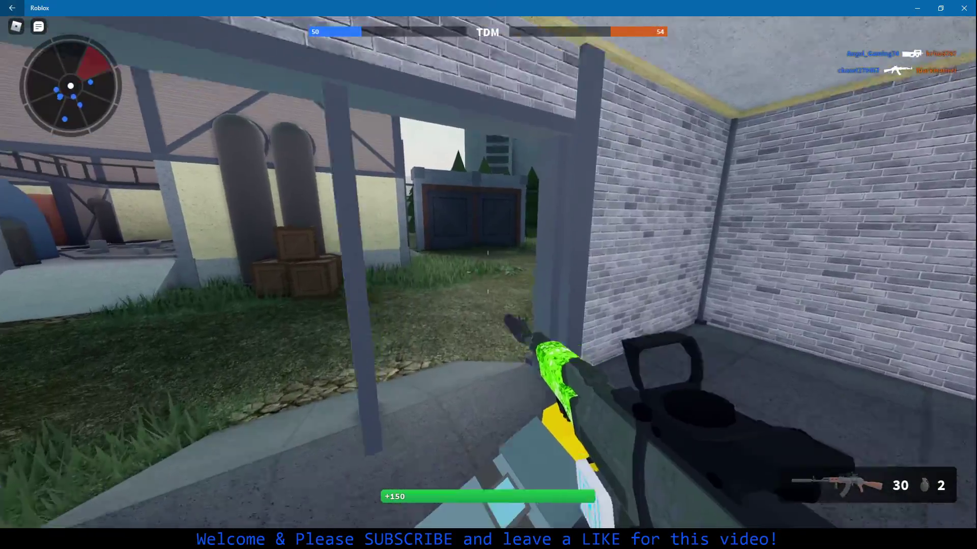
key(w)
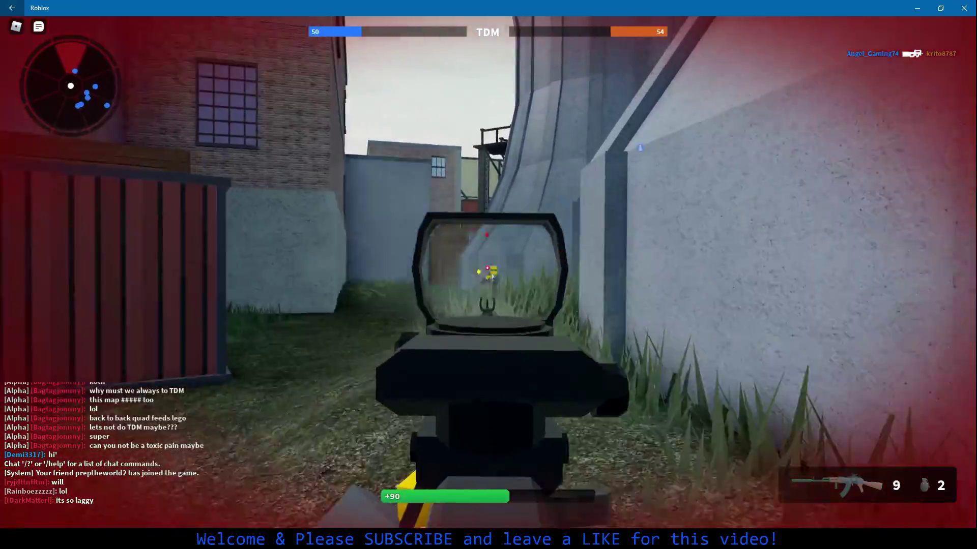
click(489, 274)
key(w)
click(489, 275)
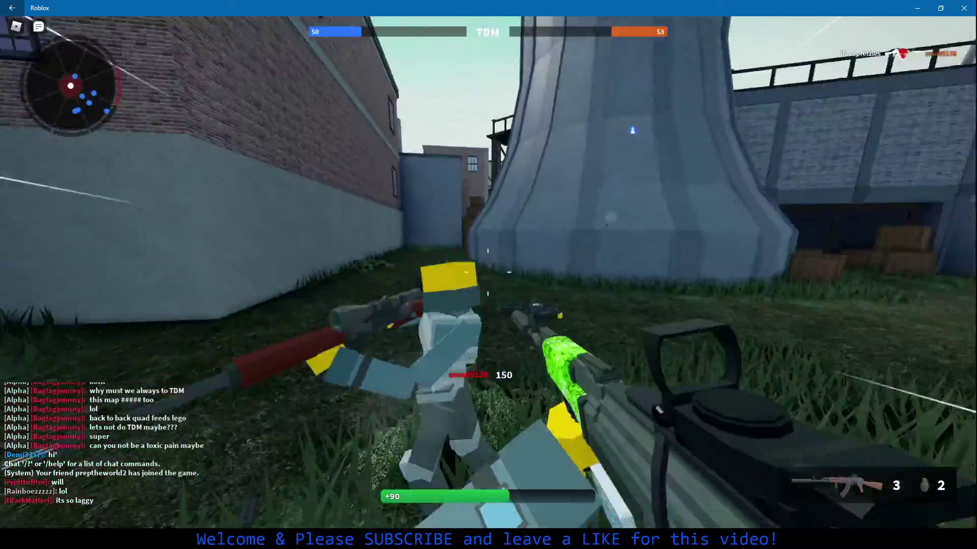
key(r)
Kill the enemy near the towers and reload while advancing along the wall
key(w)
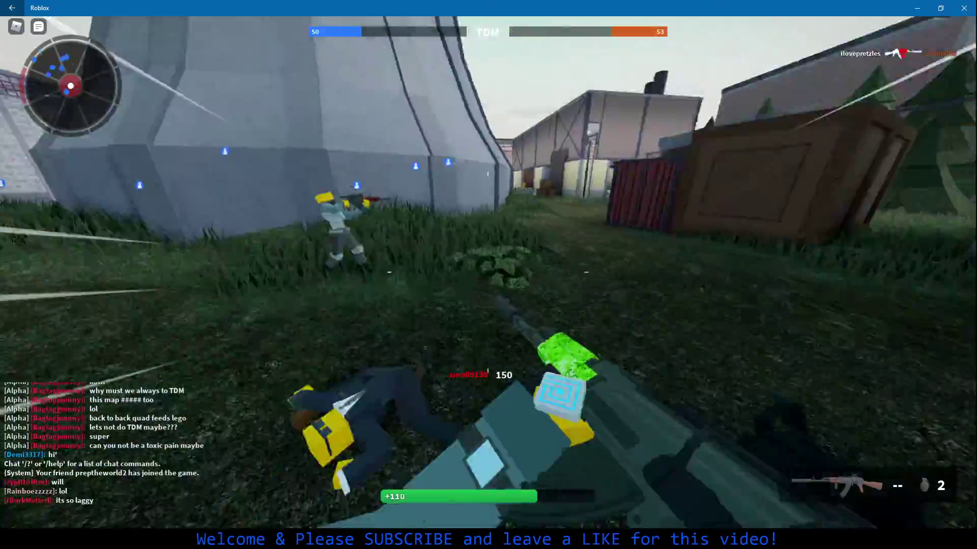
click(488, 275)
click(488, 275)
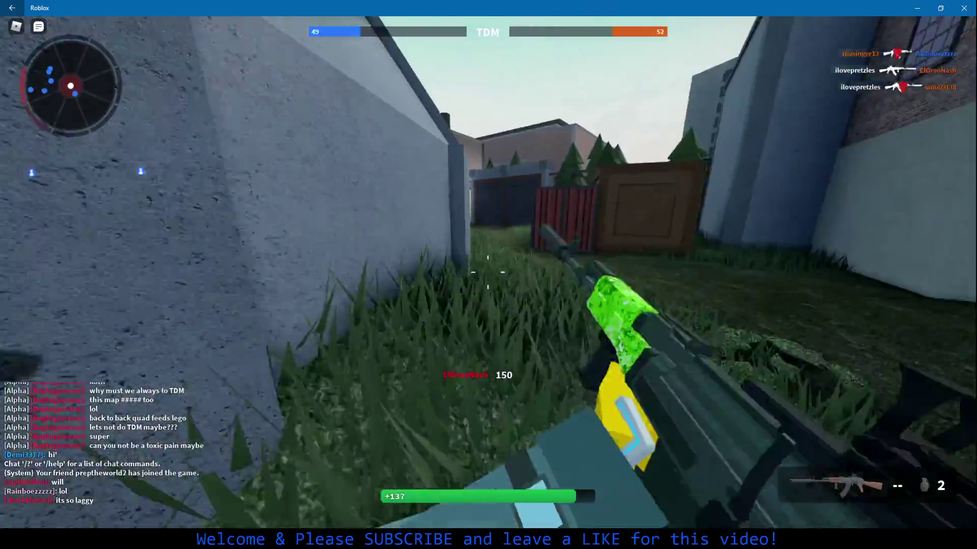
key(w)
key(r)
key(w)
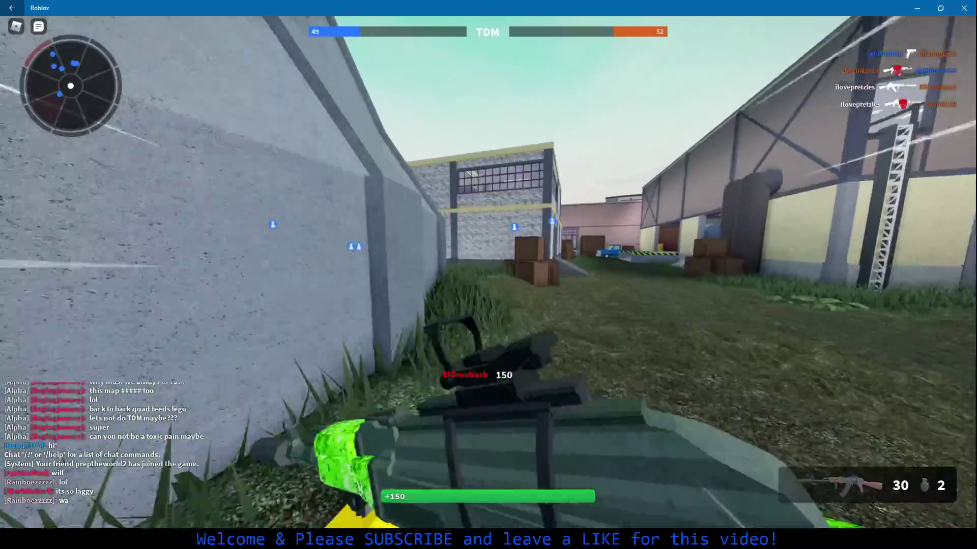
key(w)
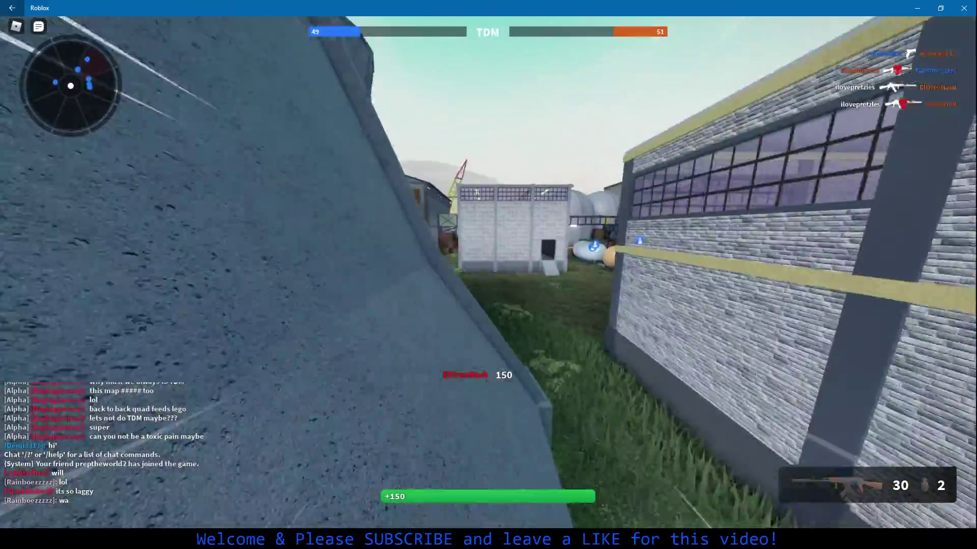
Drop past the crates and pass through a building back into the yard
key(w)
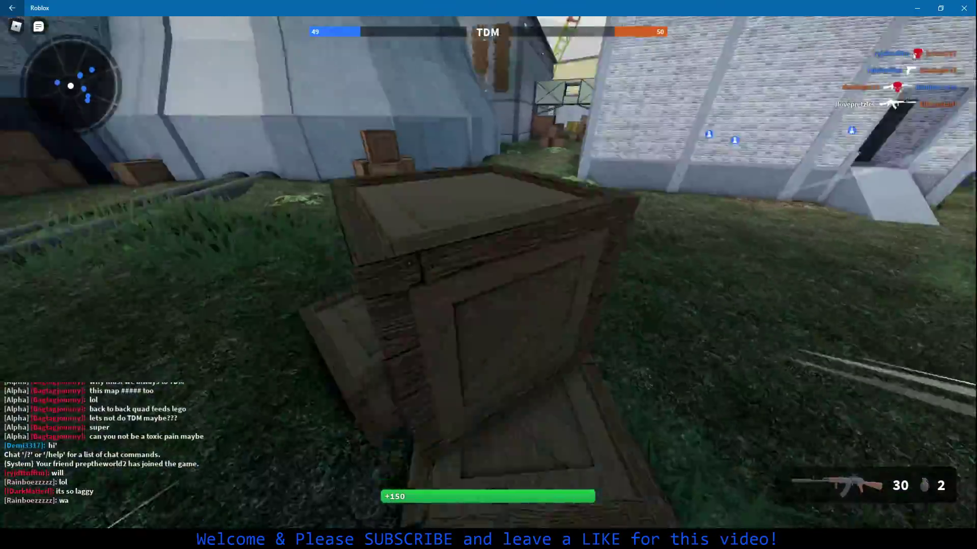
key(w)
key(w)
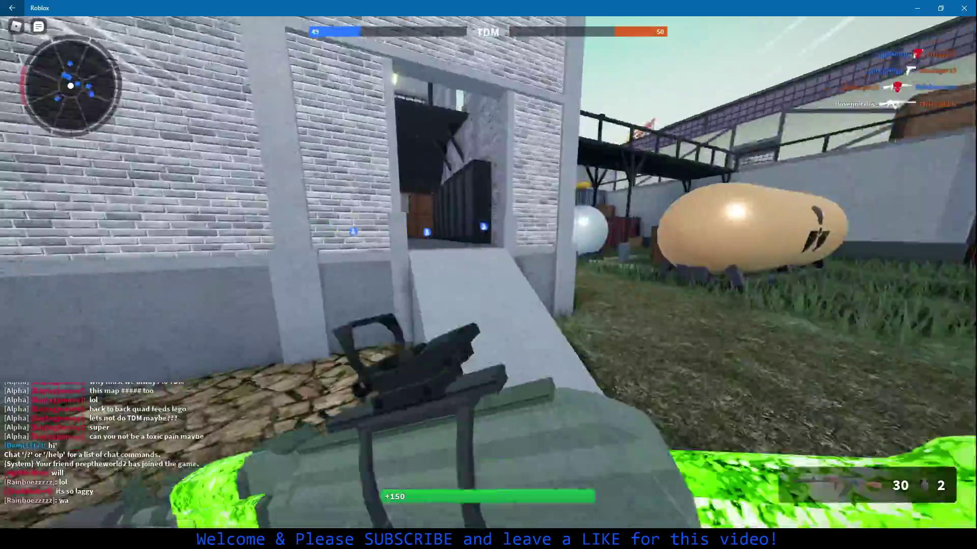
key(w)
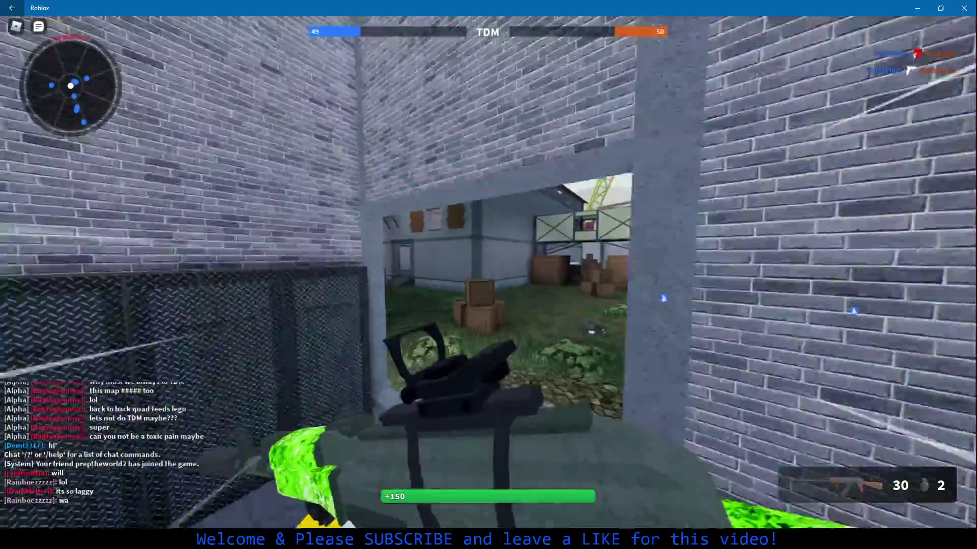
Aim and fire at the enemy near the truck, reload, and push into the courtyard
right_click(489, 275)
key(w)
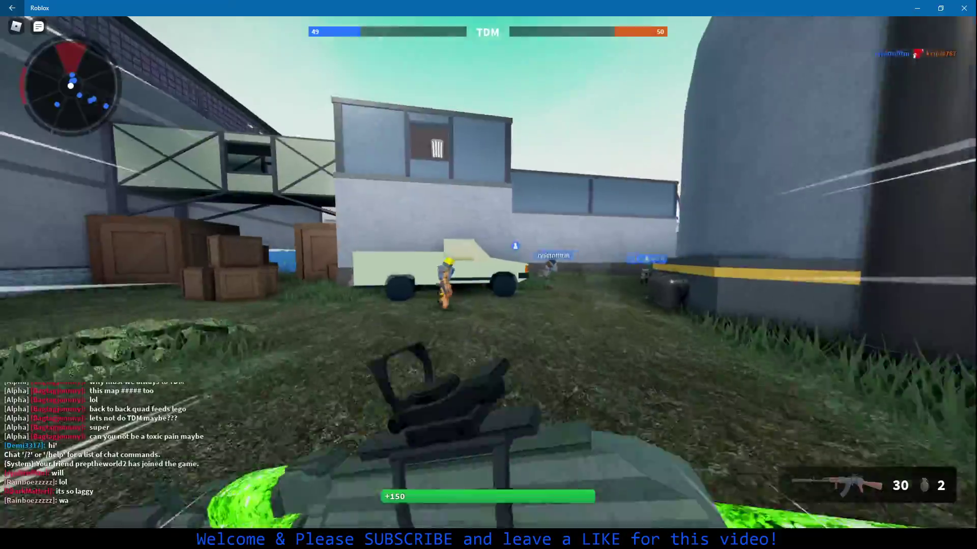
right_click(489, 275)
click(488, 274)
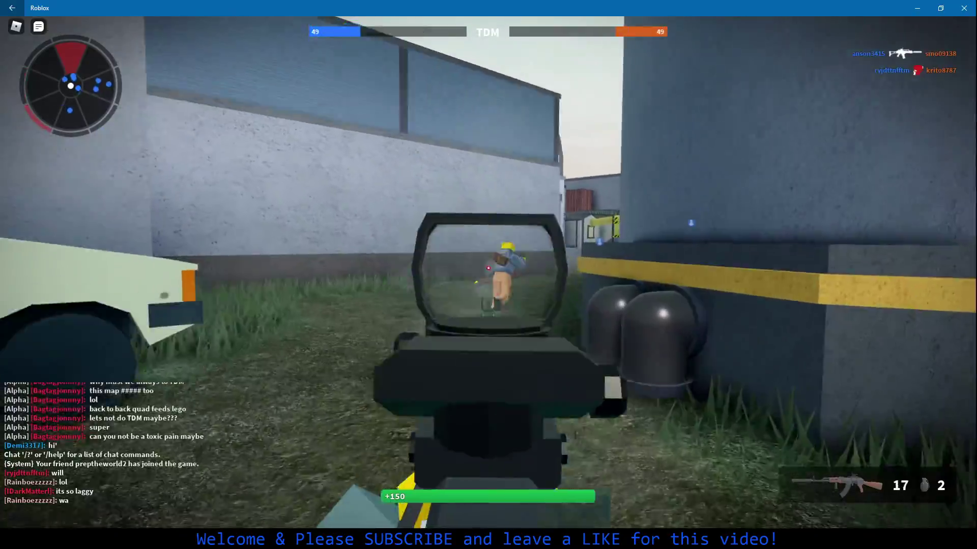
click(488, 275)
key(w)
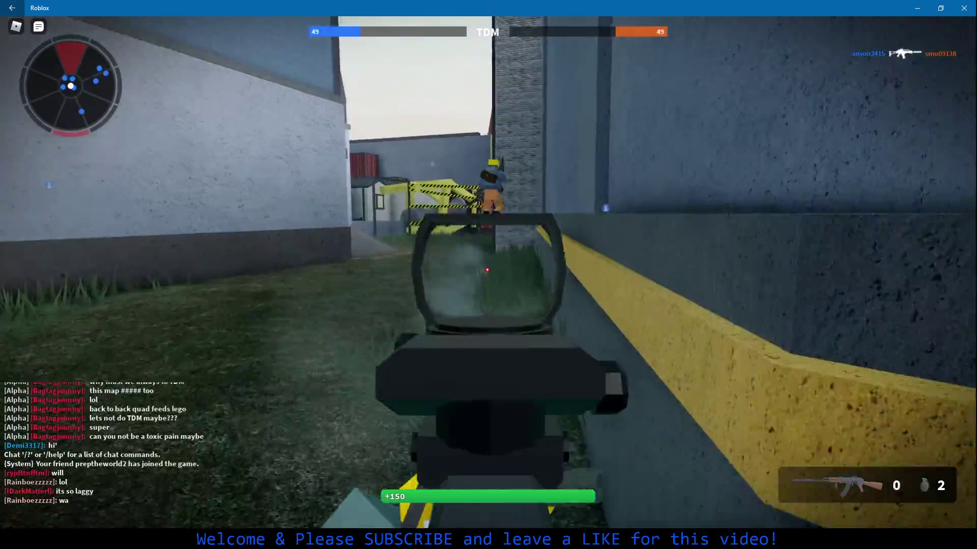
key(r)
key(w)
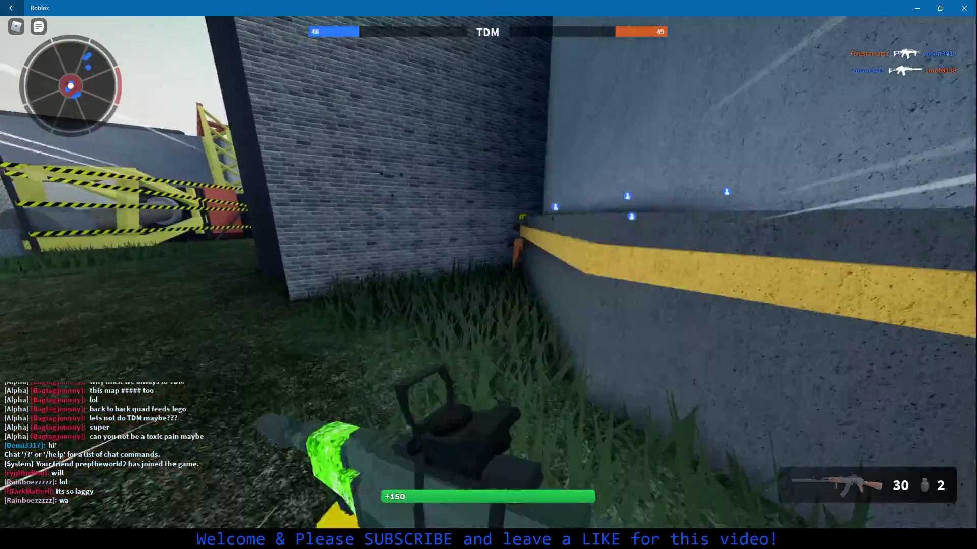
key(w)
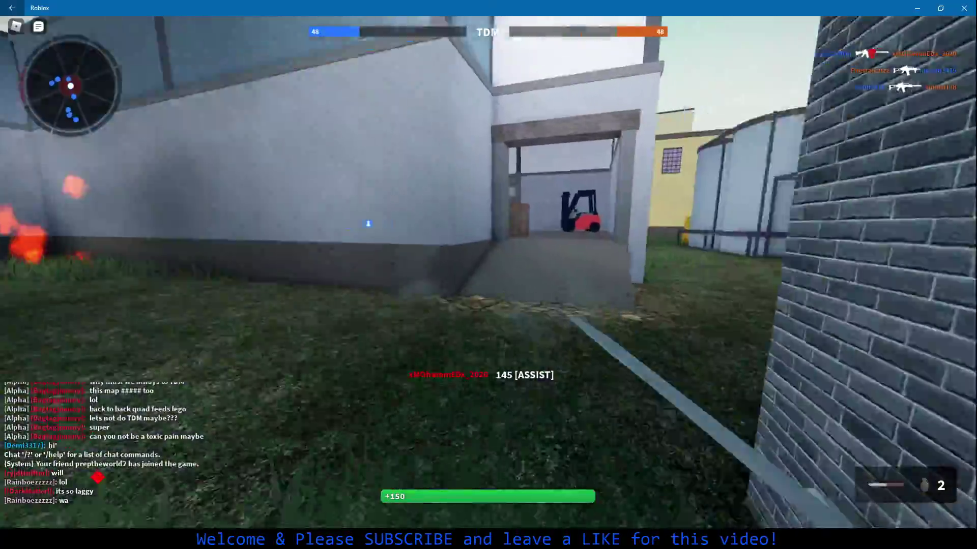
Take the pistol through the alley and warehouse crates, then up the catwalk ramp
key(w)
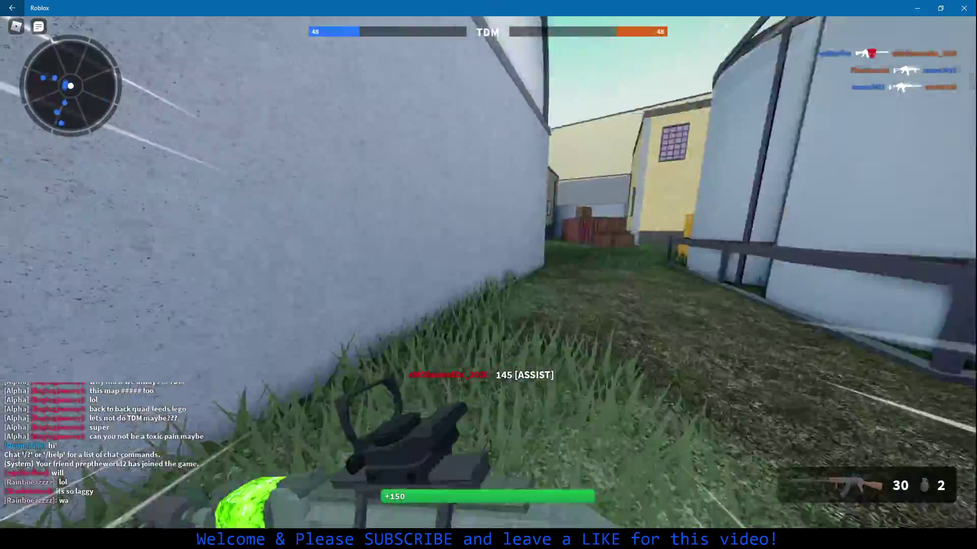
key(2)
key(w)
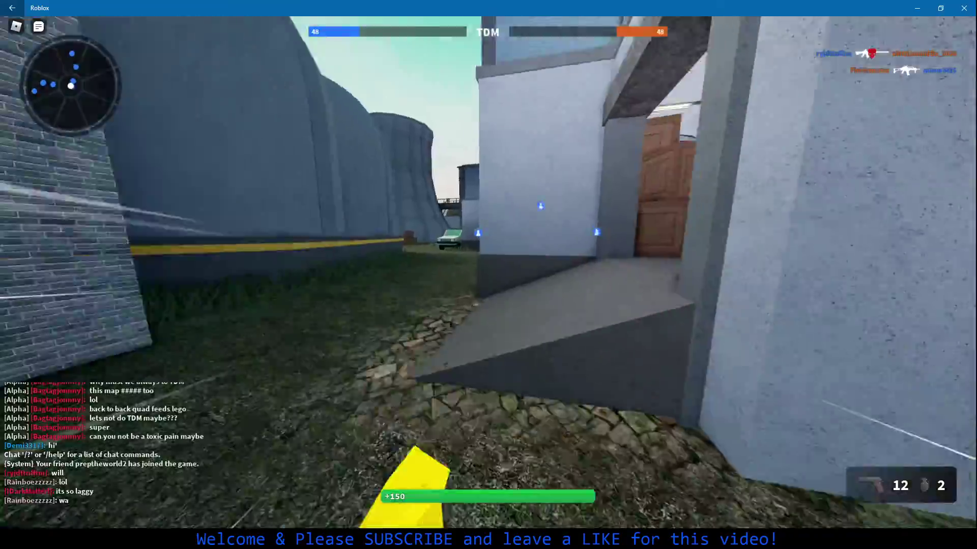
key(w)
key(w)
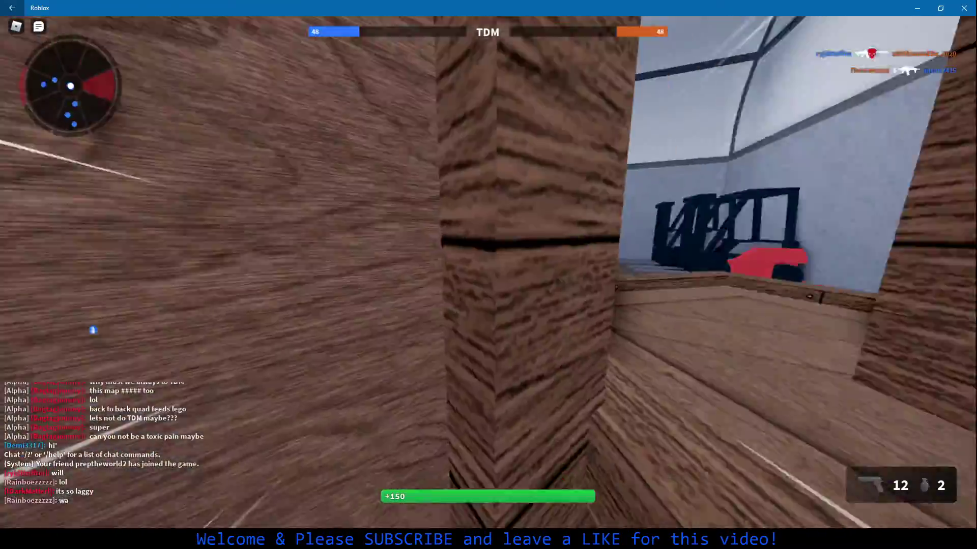
key(w)
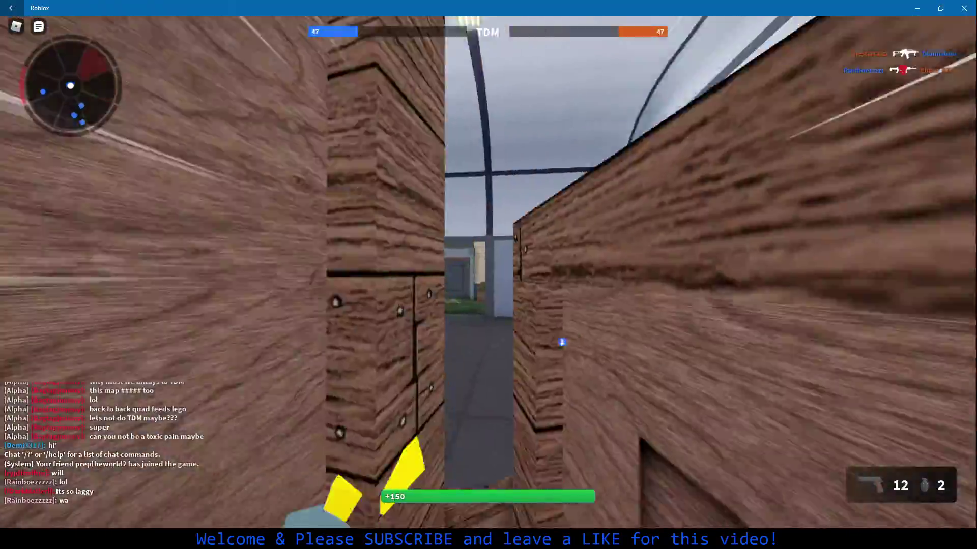
key(w)
key(1)
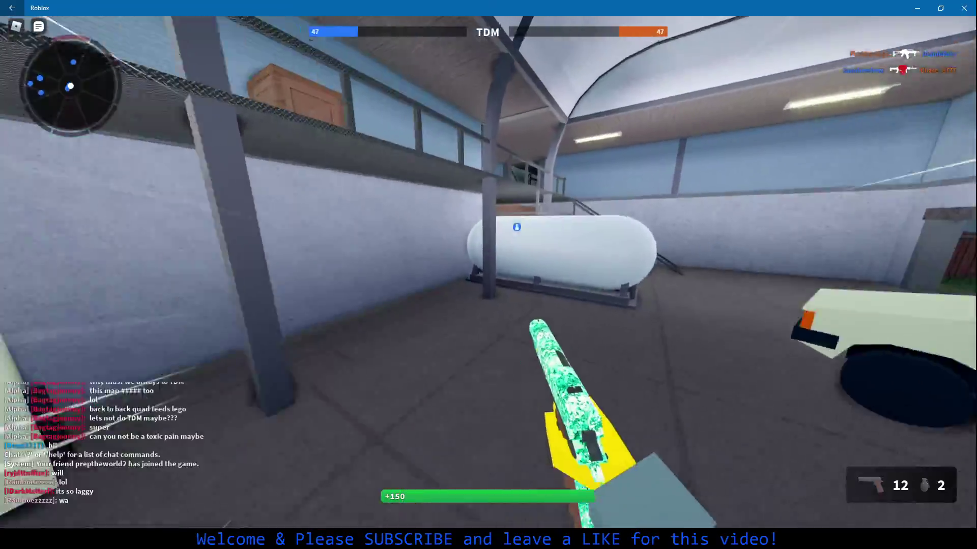
key(w)
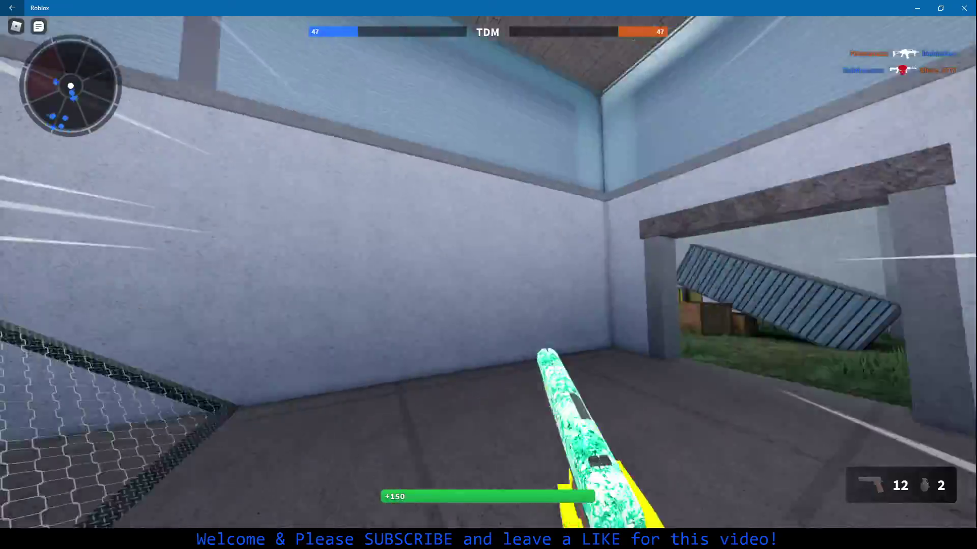
key(w)
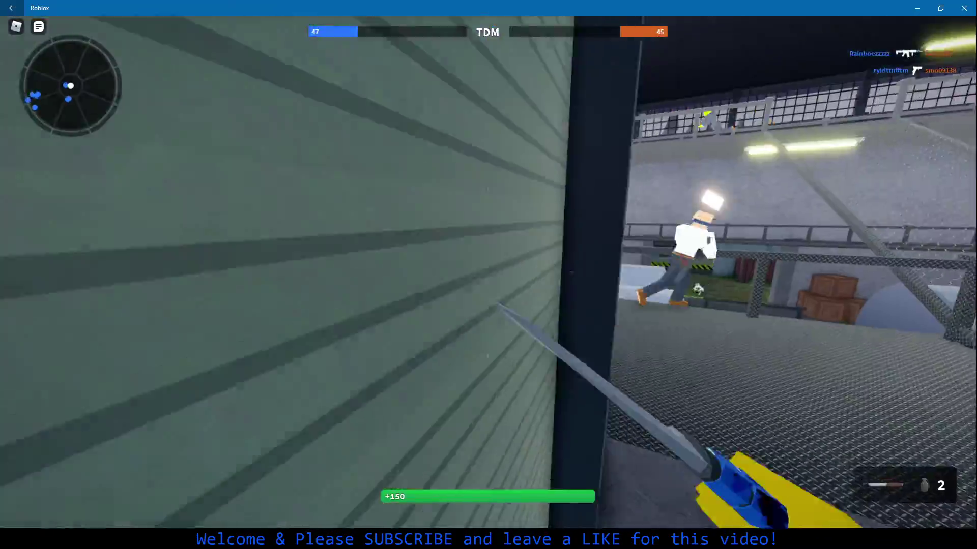
Knife the enemy in the catwalk corridor, then aim the rifle in the yellow corridor
key(w)
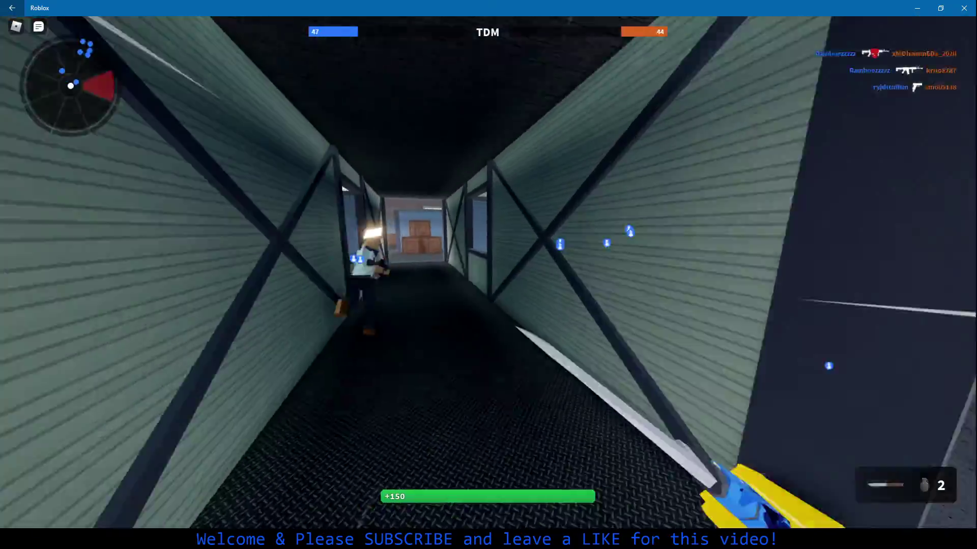
key(w)
click(488, 276)
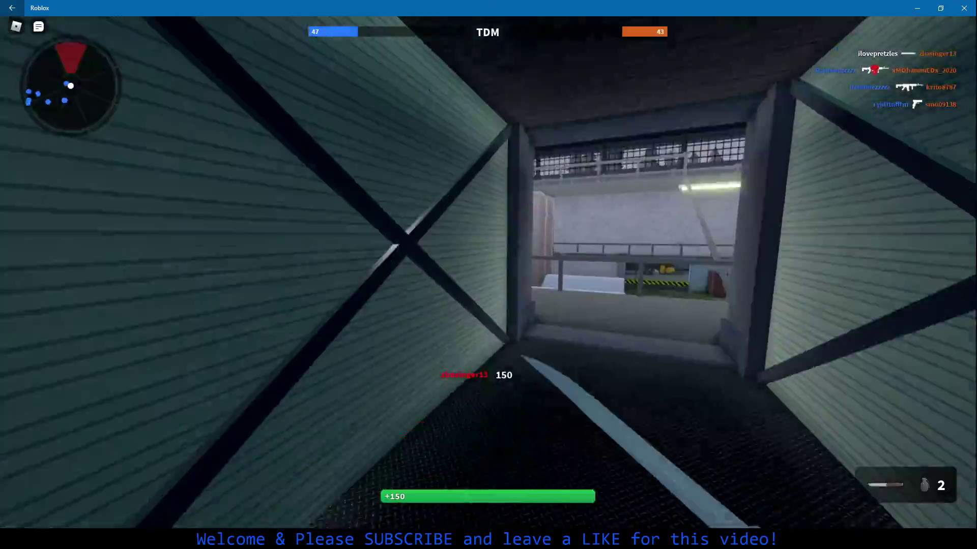
key(w)
key(w)
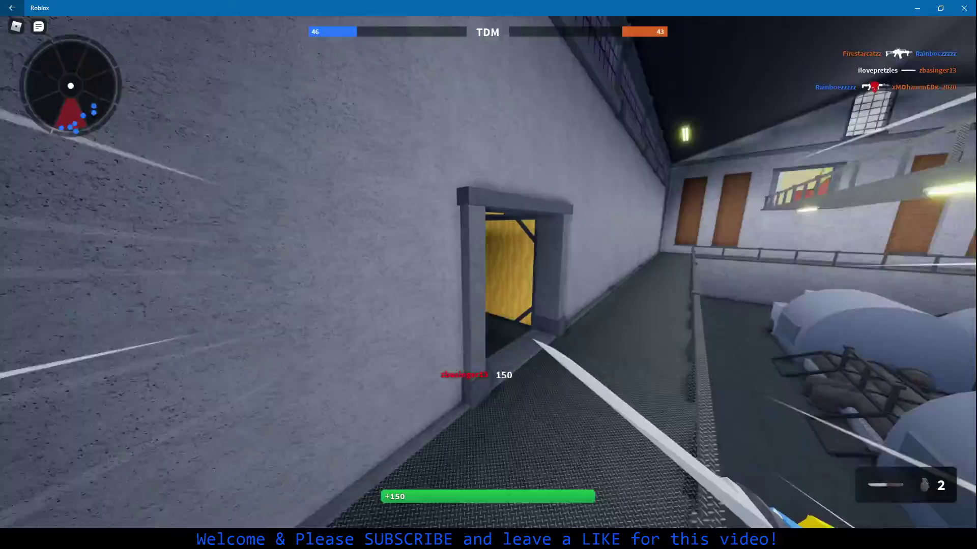
key(w)
key(1)
right_click(489, 274)
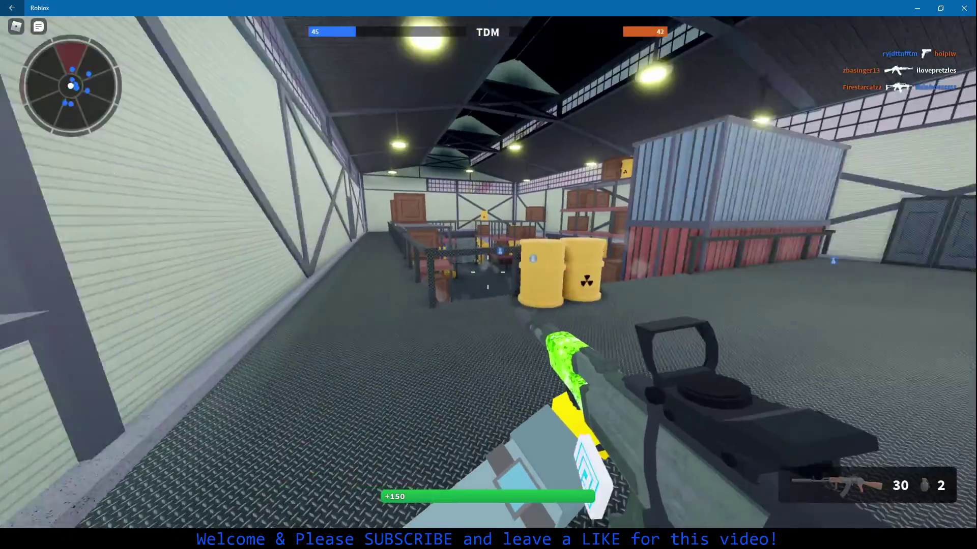
Run from the warehouse spawn across the grassy yard and through the indoor rooms
key(w)
key(w)
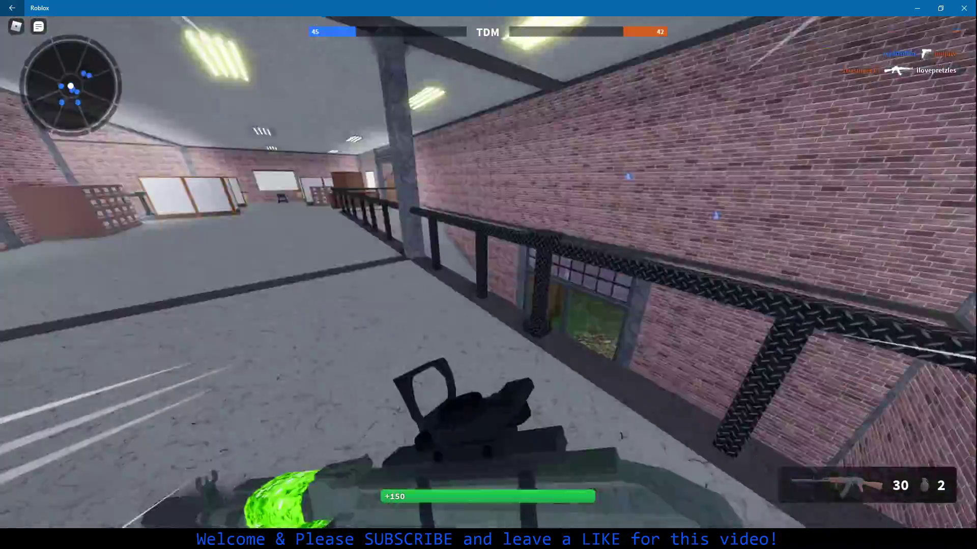
key(w)
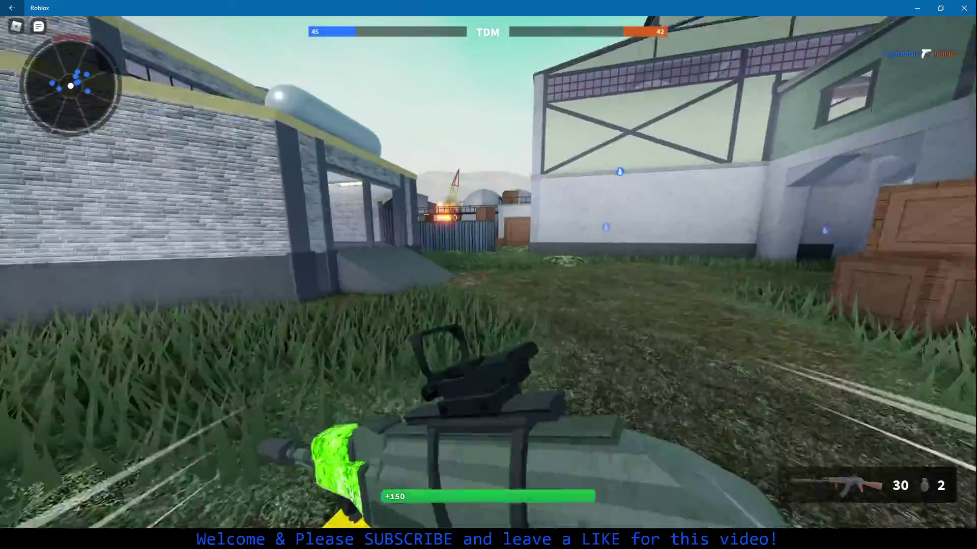
key(w)
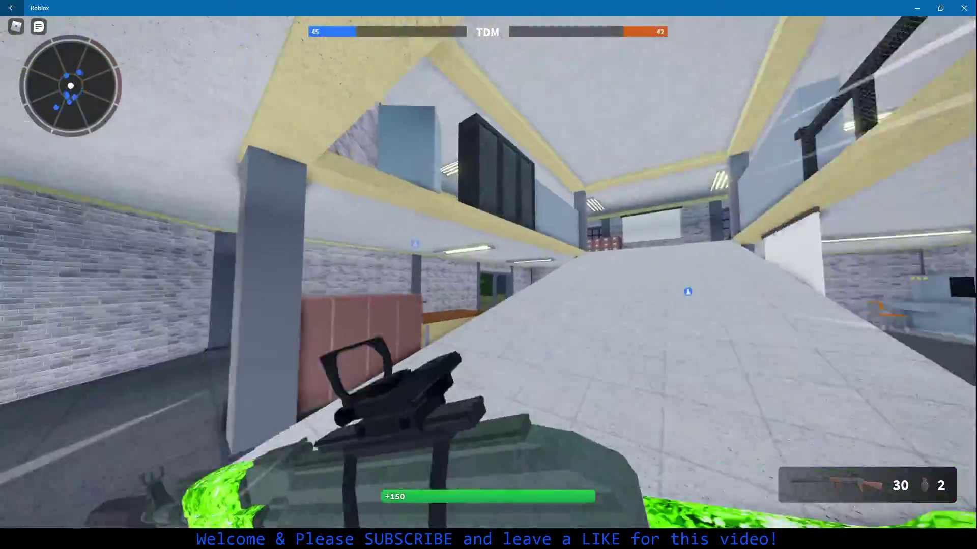
key(w)
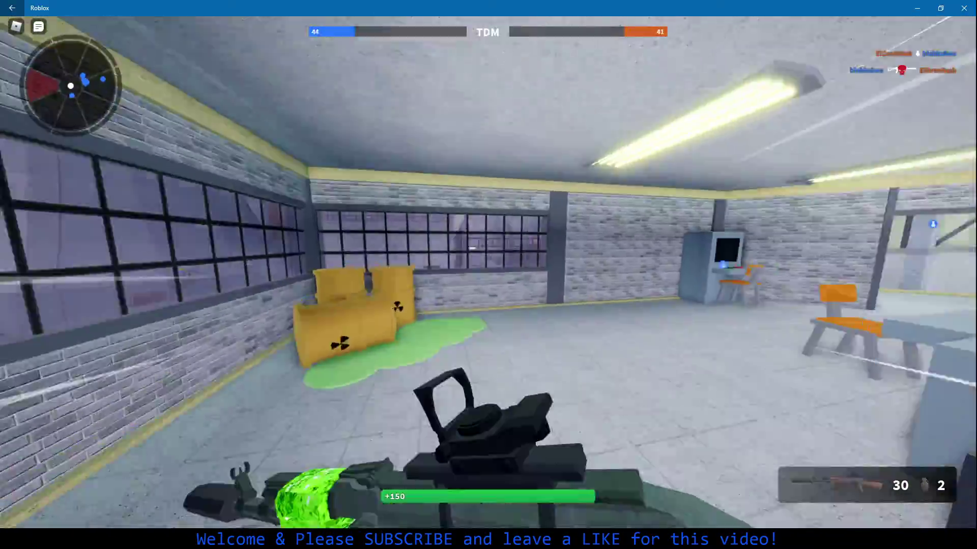
key(w)
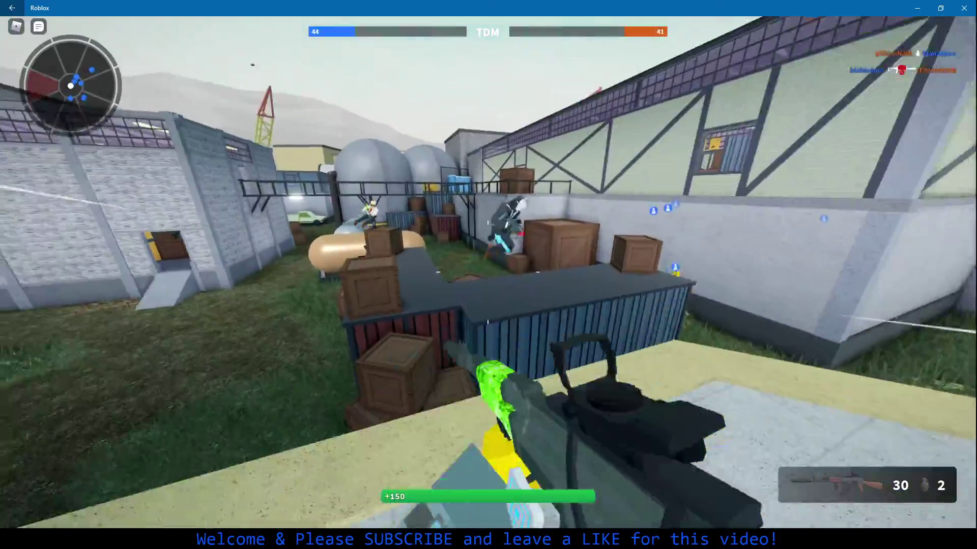
Engage enemies near the container with aimed rifle fire, then reload and move on
drag(489, 275, 489, 275)
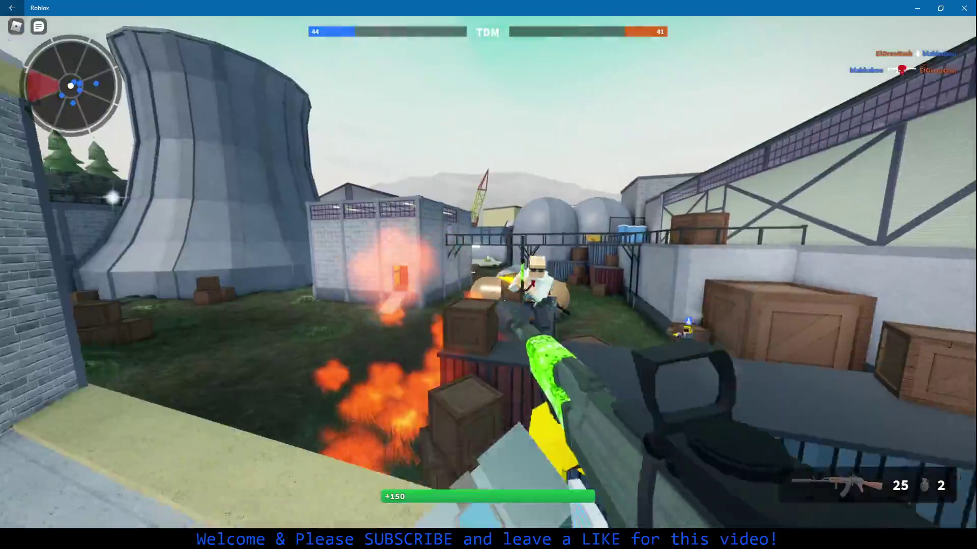
key(w)
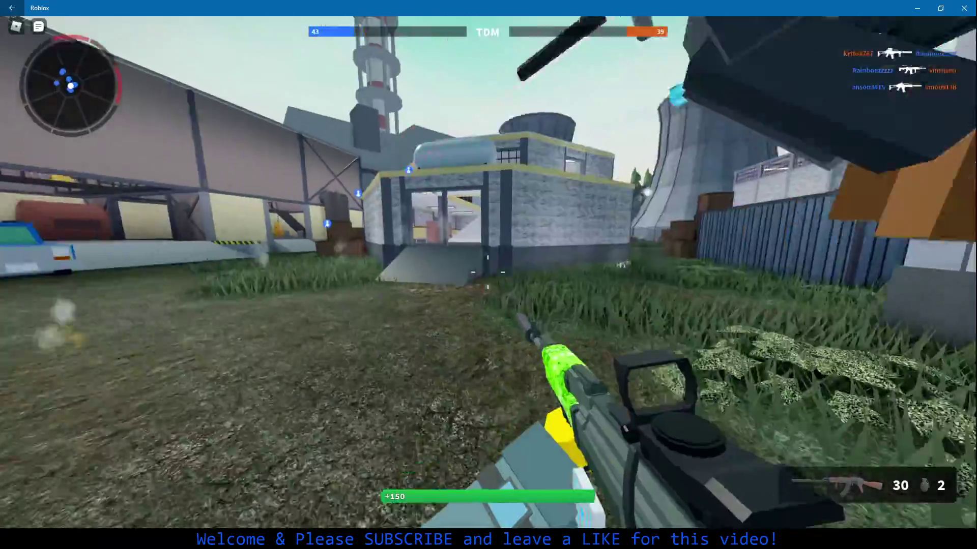
click(489, 274)
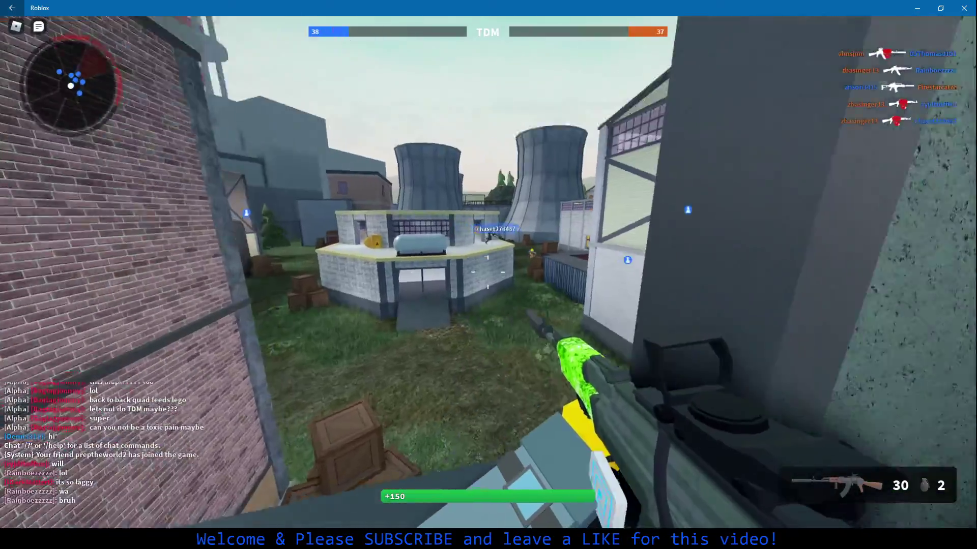
right_click(488, 271)
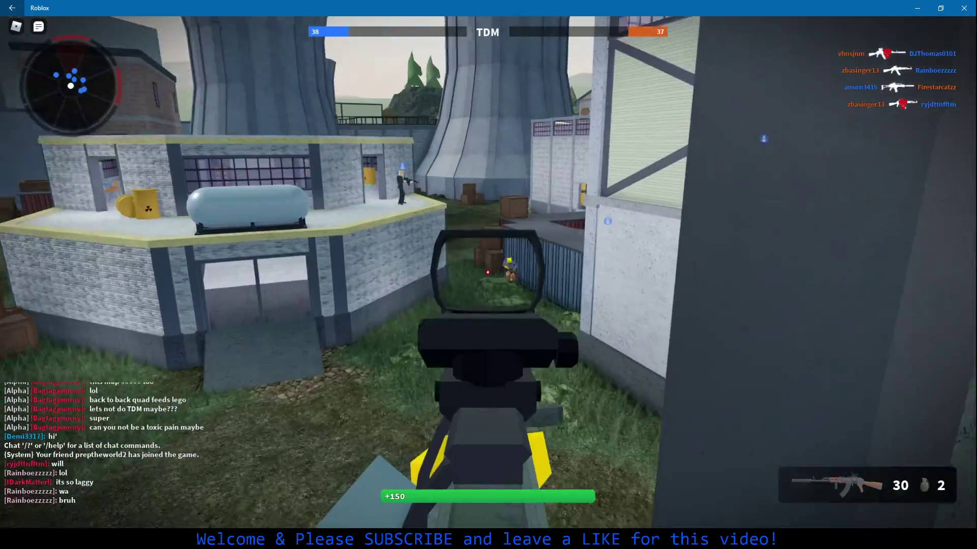
click(488, 272)
click(488, 272)
click(488, 272)
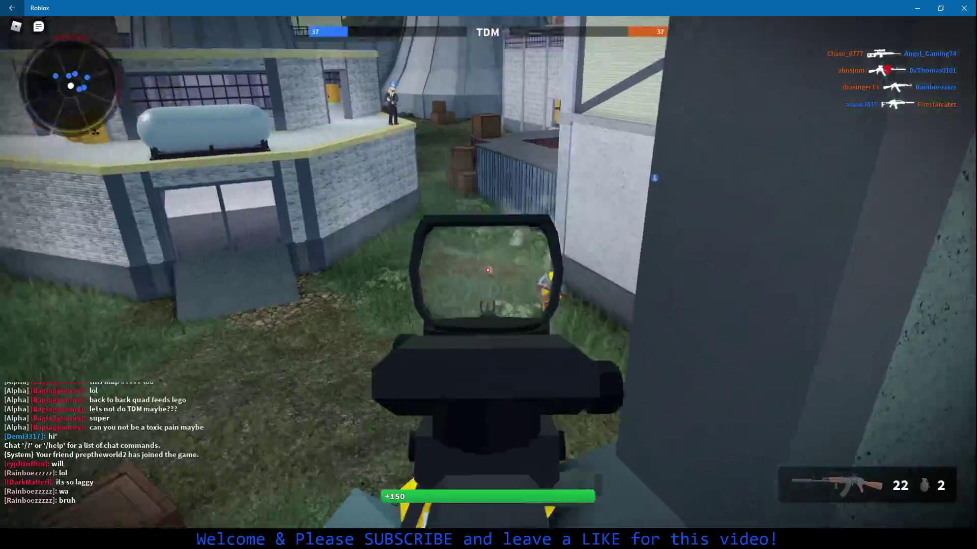
key(r)
key(w)
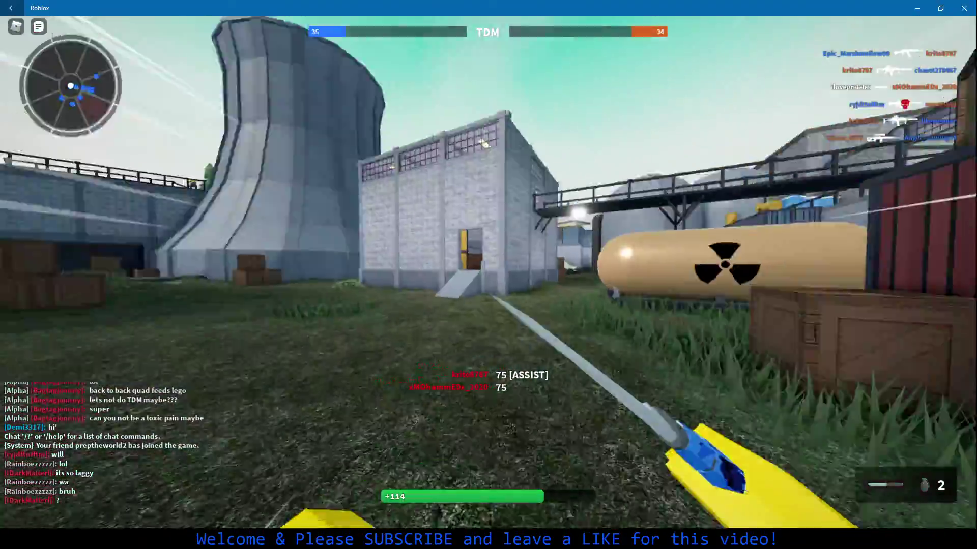
Cross the yard and climb the building's ramp along the brick wall toward the platform enemy
key(w)
key(w)
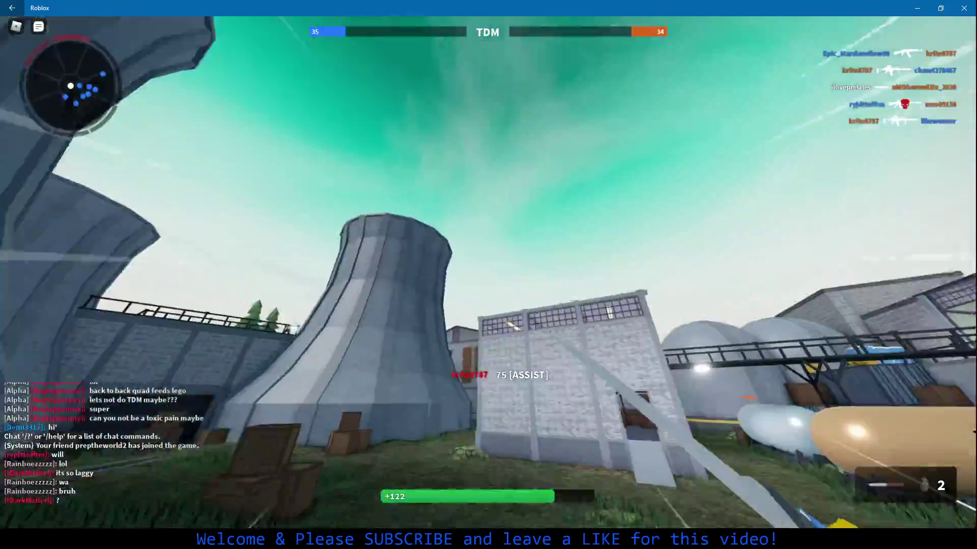
key(w)
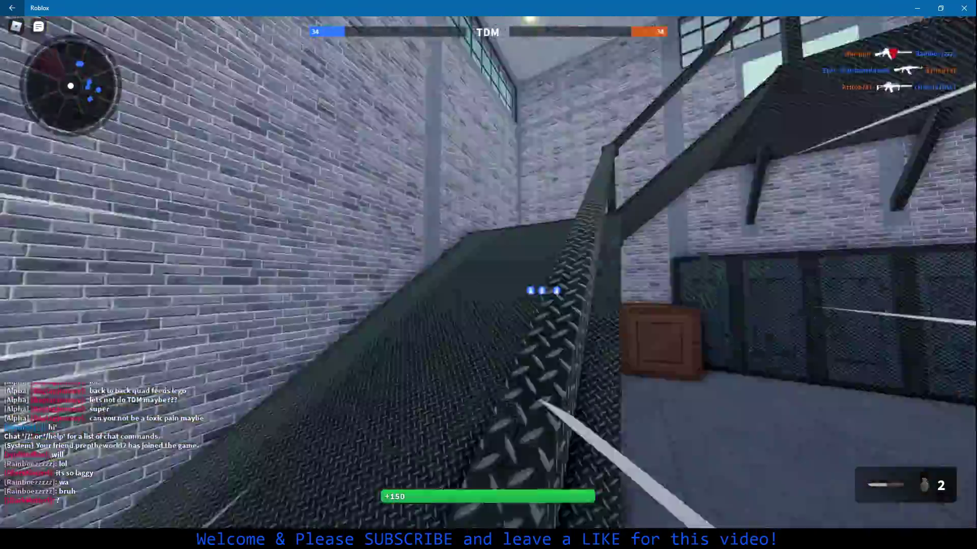
key(w)
key(w)
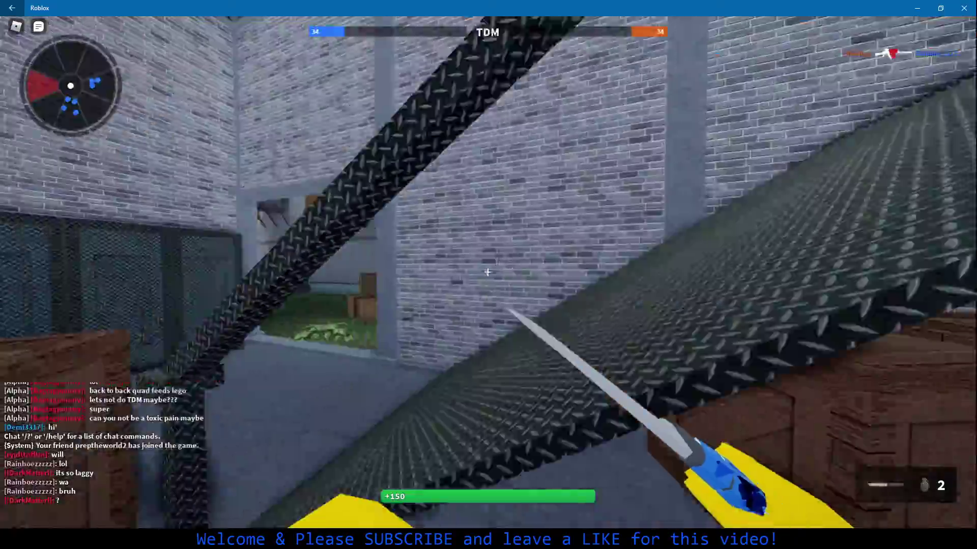
key(w)
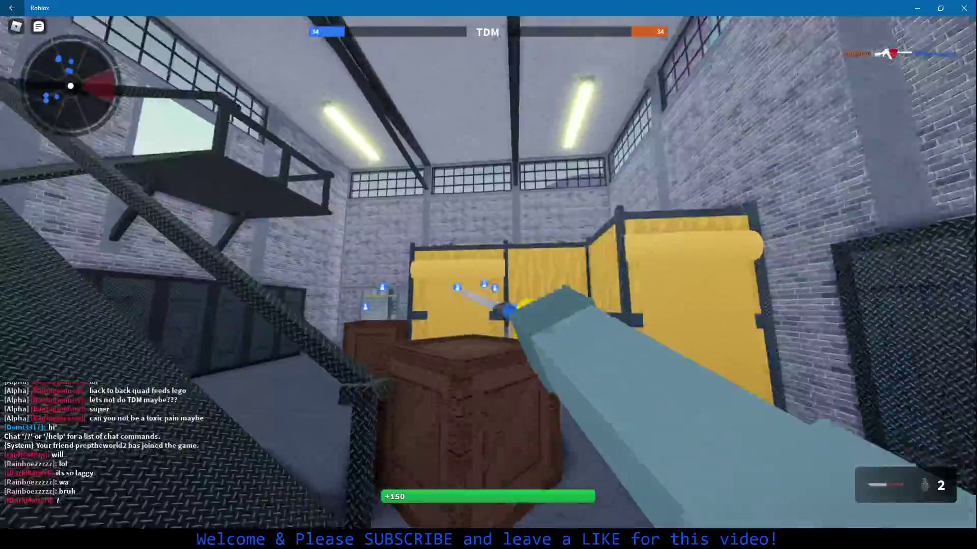
key(w)
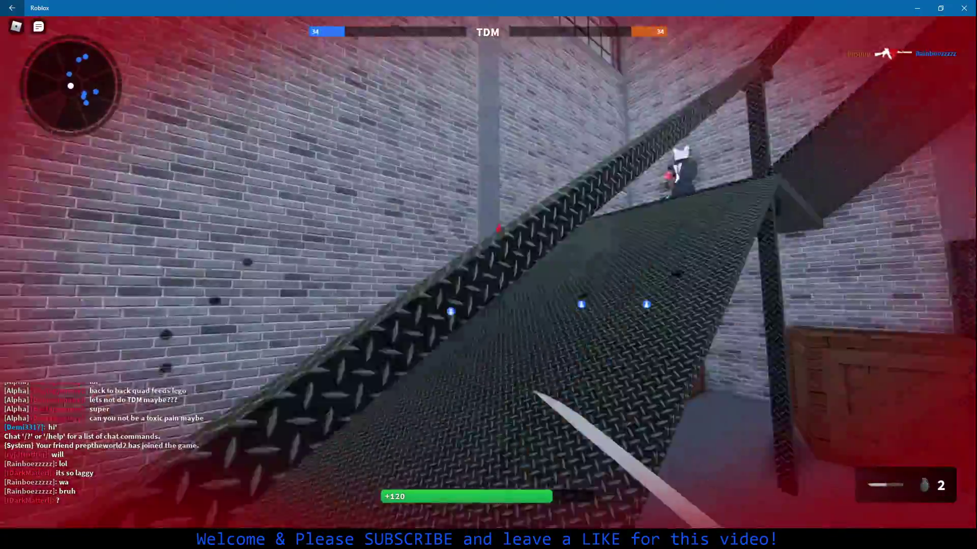
key(w)
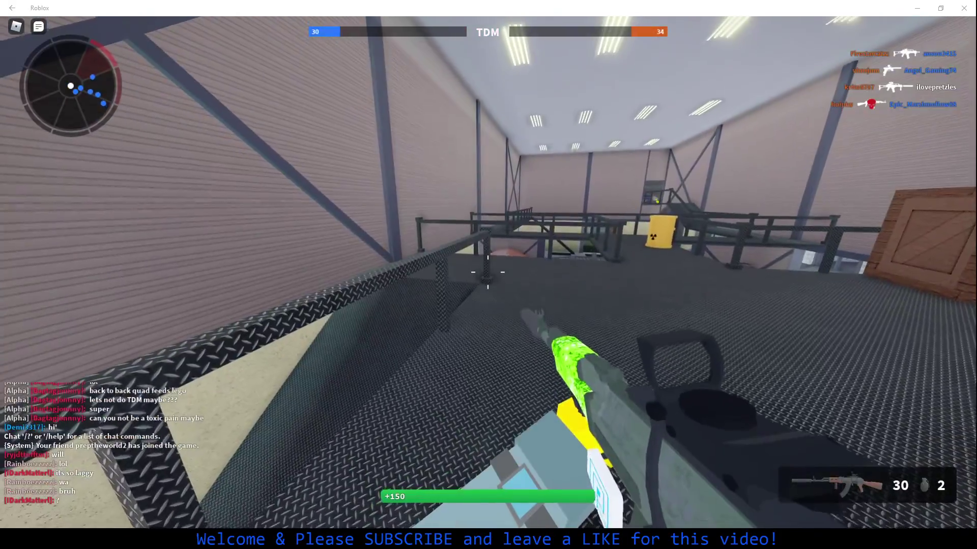
Reload and advance through the warehouse and container, down to the path beside the tank
key(w)
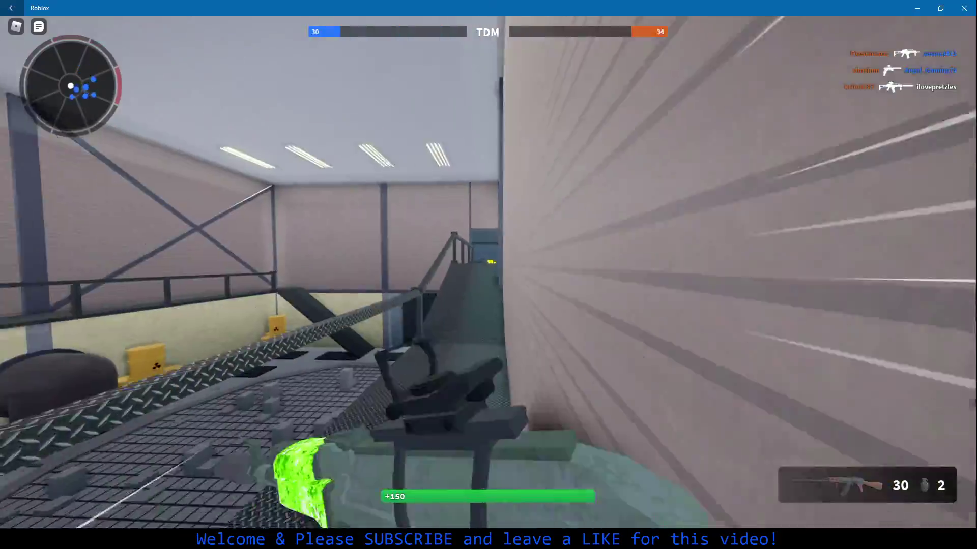
key(w)
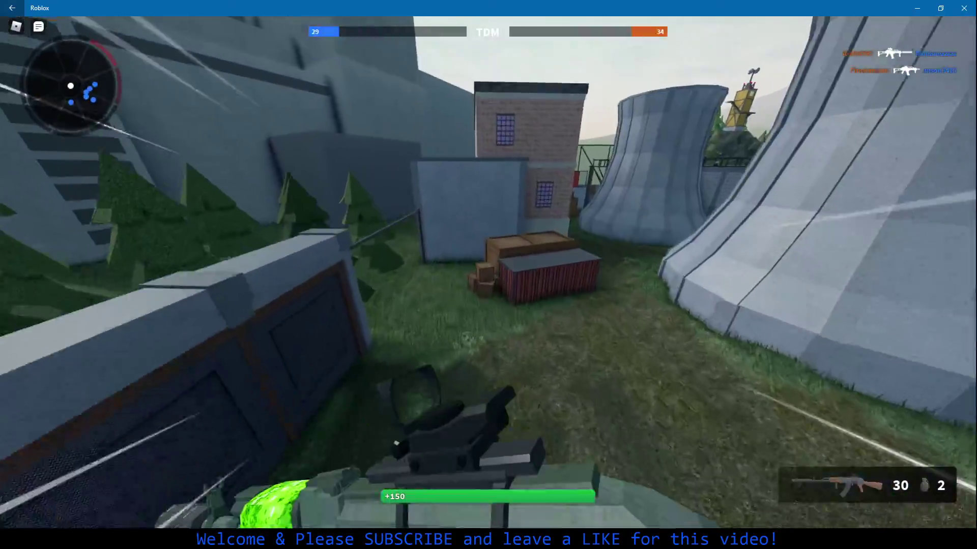
key(w)
key(w)
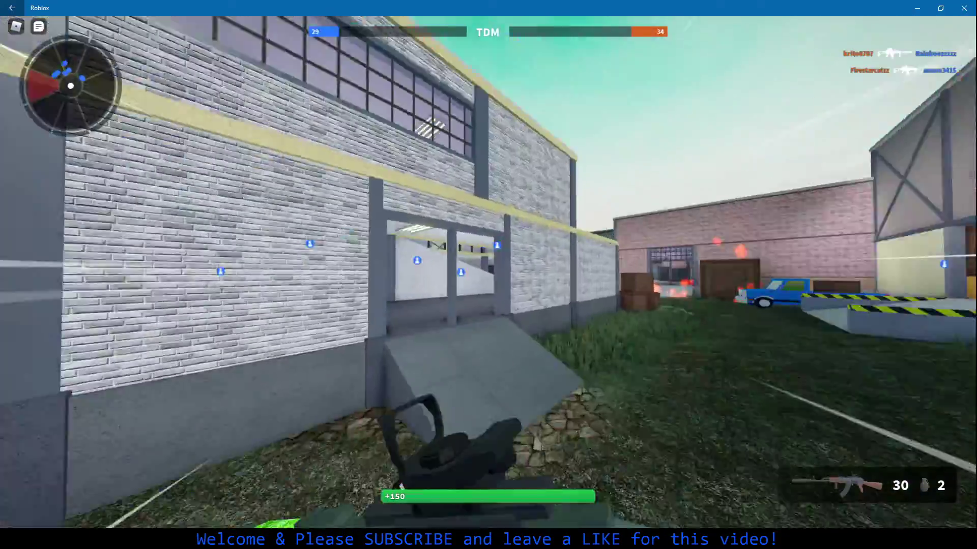
key(w)
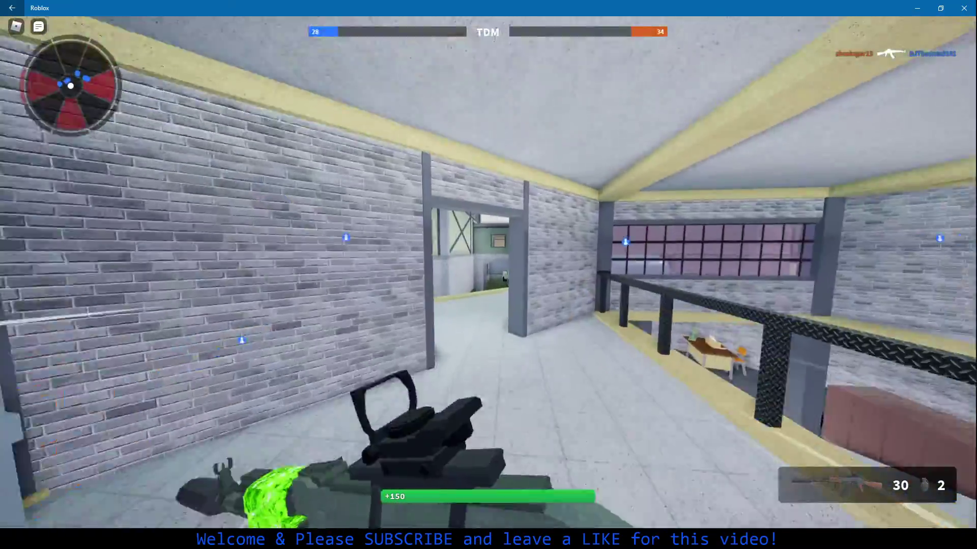
key(w)
key(w)
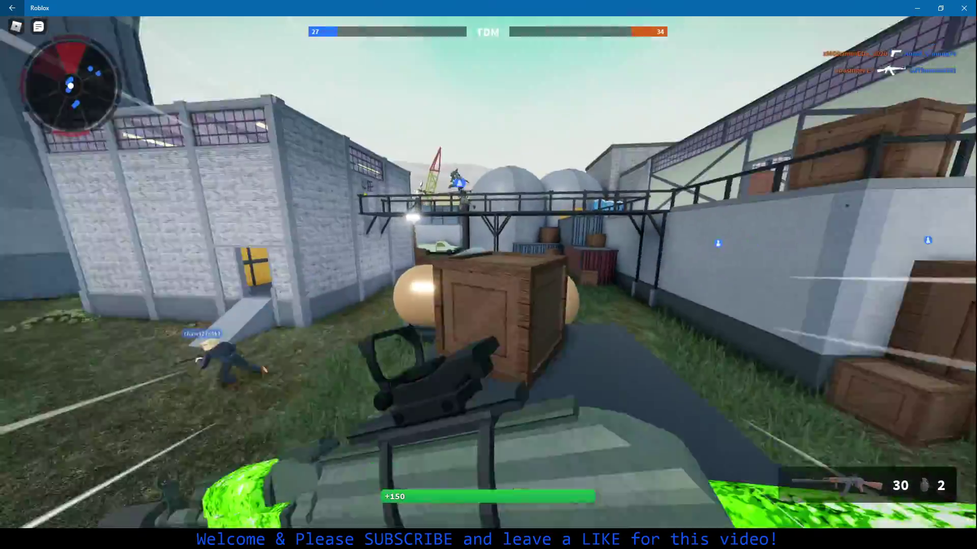
key(w)
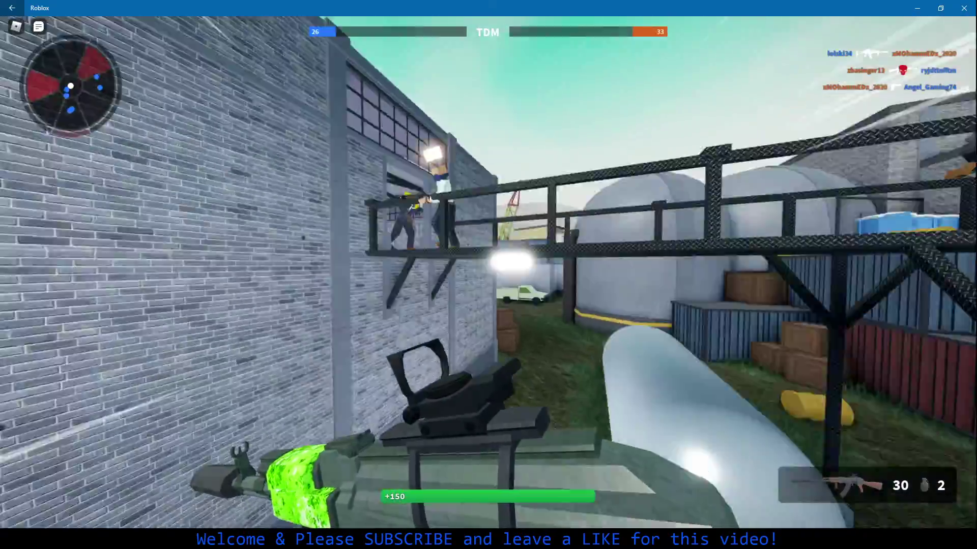
key(w)
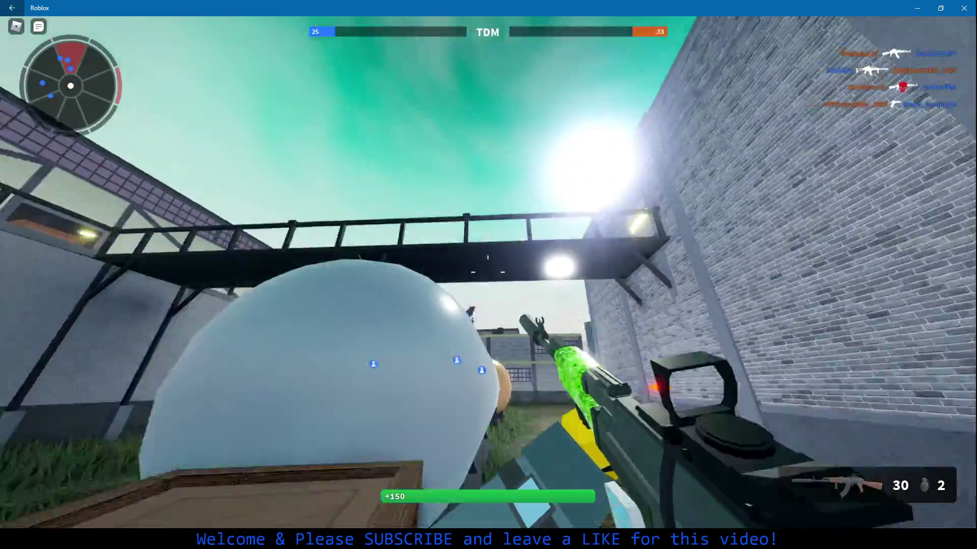
Aim and fire at the enemy past the tank, then walk through the office room
right_click(489, 275)
click(488, 275)
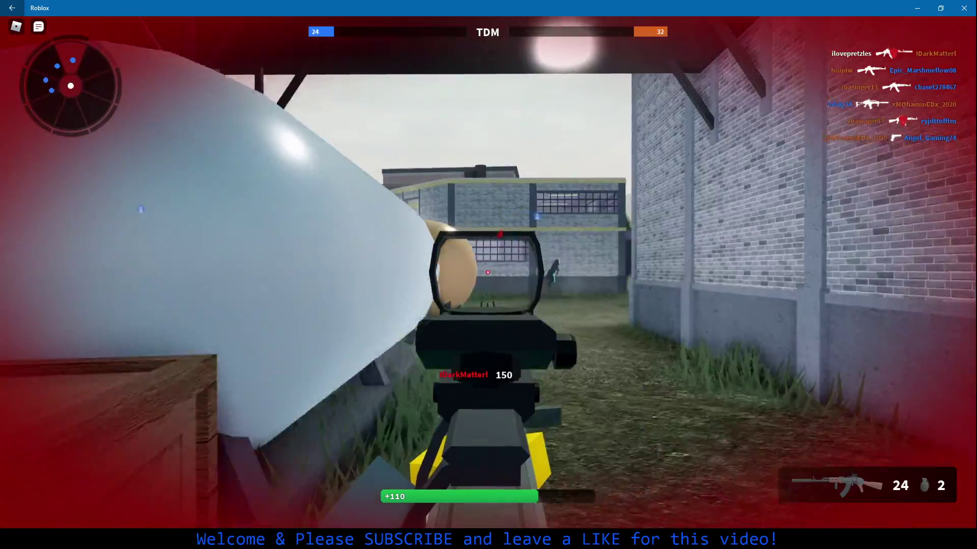
key(w)
click(489, 274)
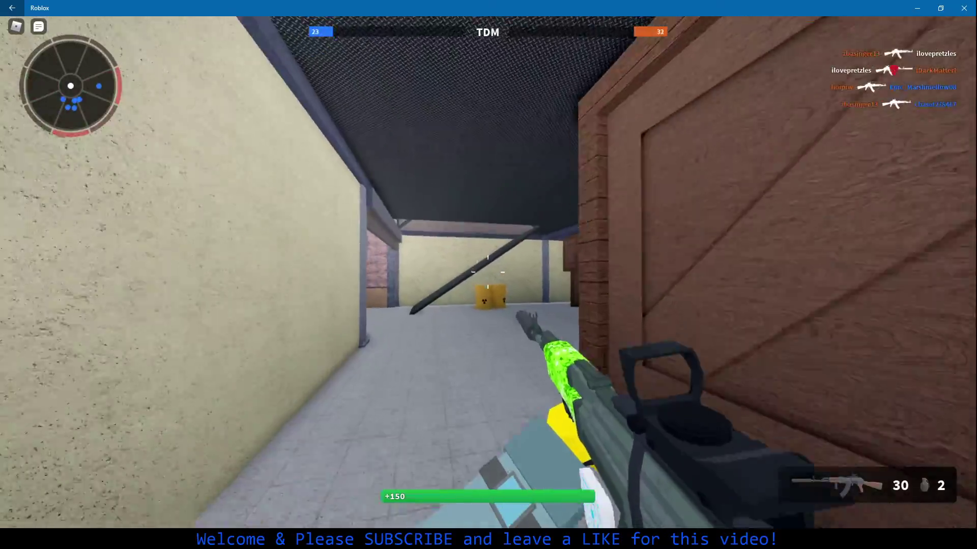
key(w)
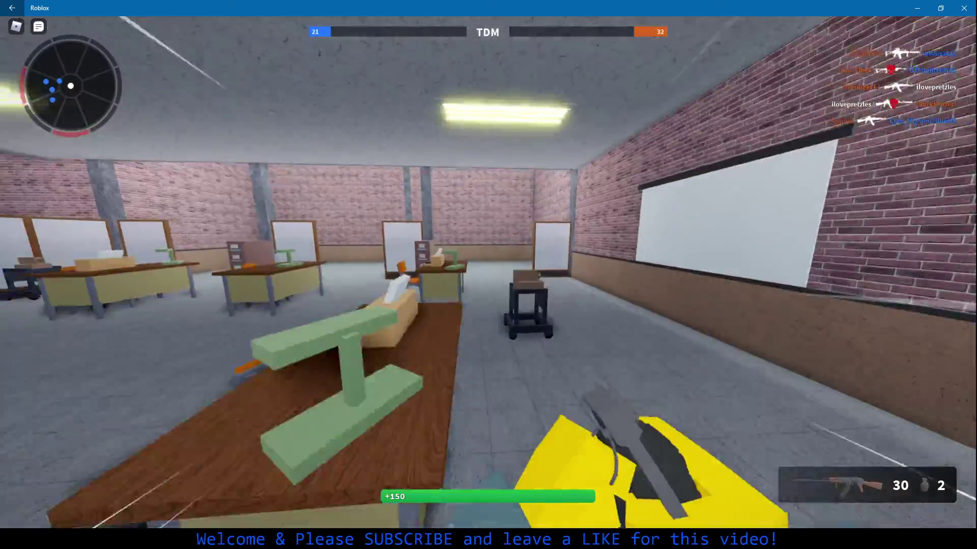
key(w)
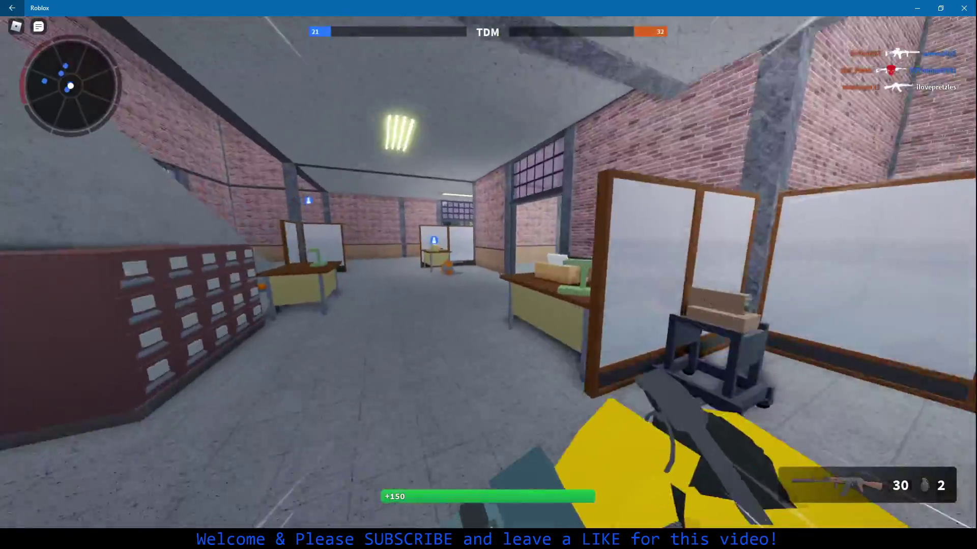
key(w)
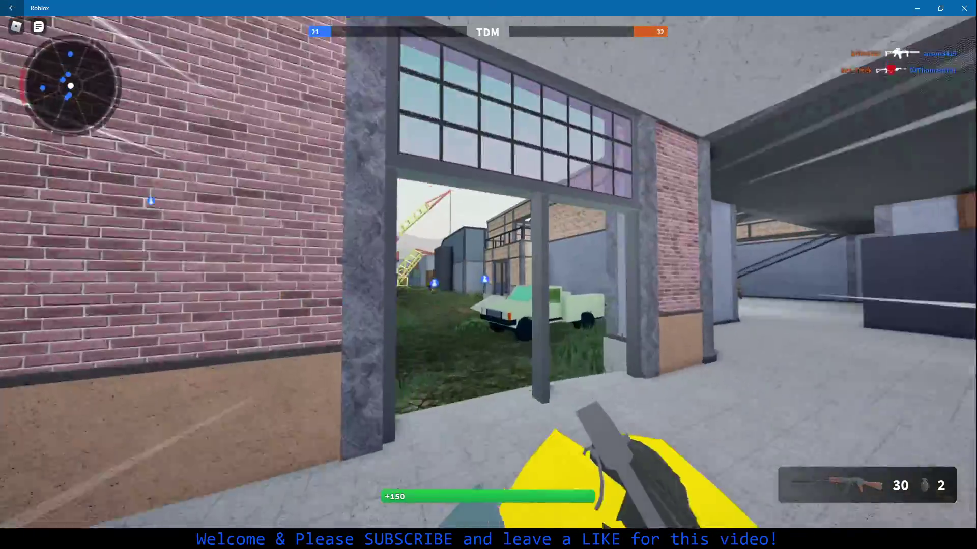
Glance at the scoreboard, walk past the bunker, then check and close the scoreboard after respawning
key(Tab)
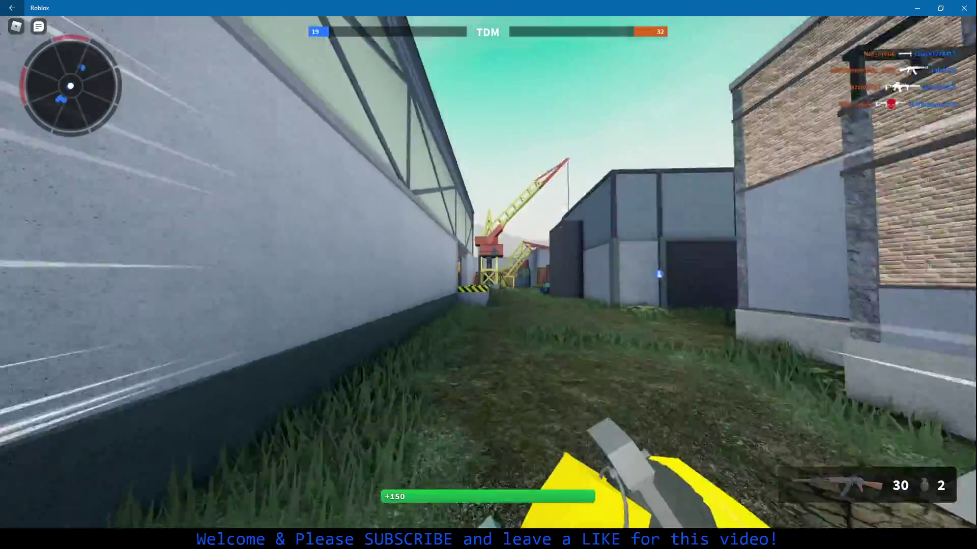
key(w)
key(w)
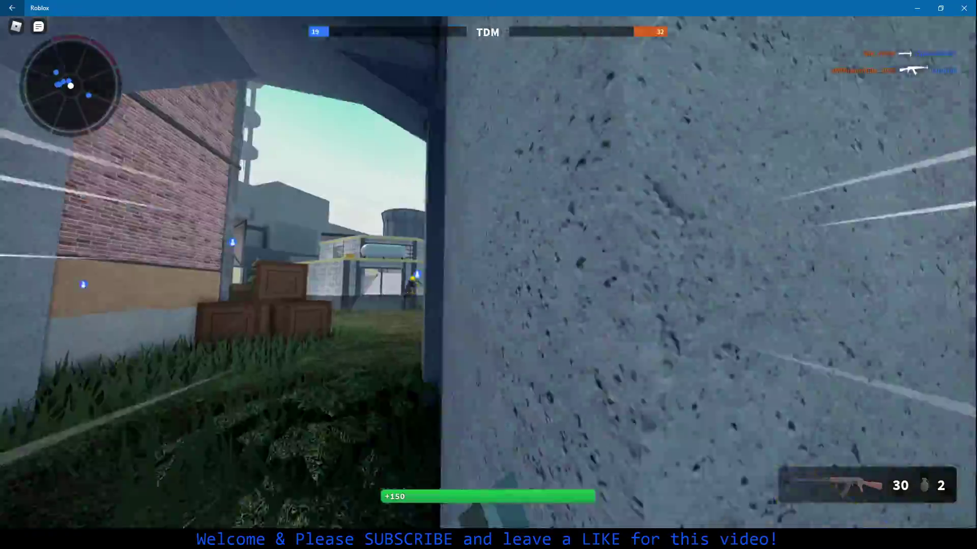
key(w)
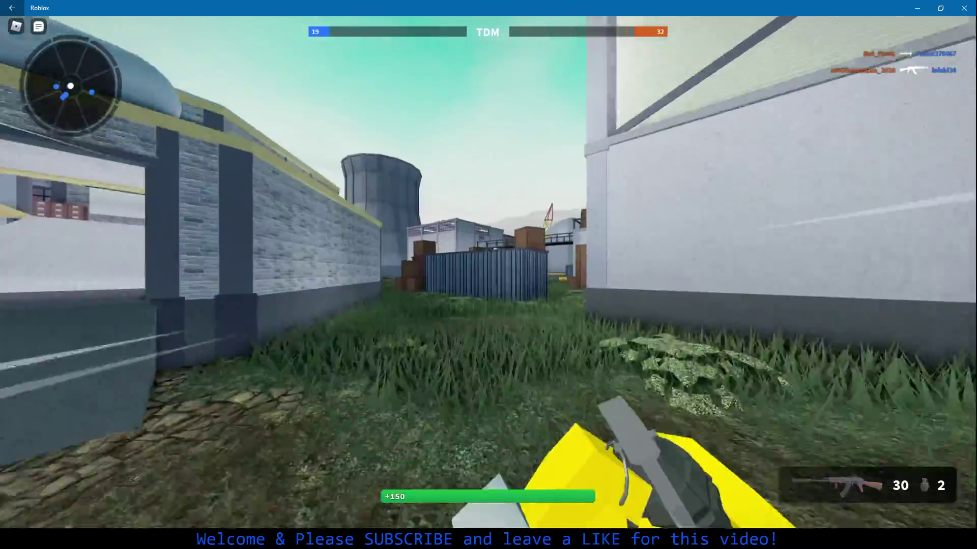
key(w)
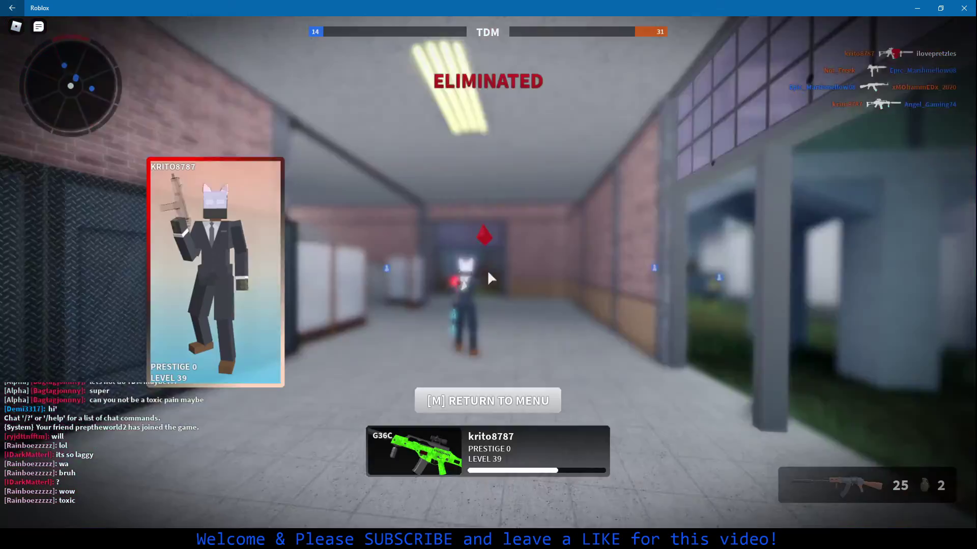
key(Tab)
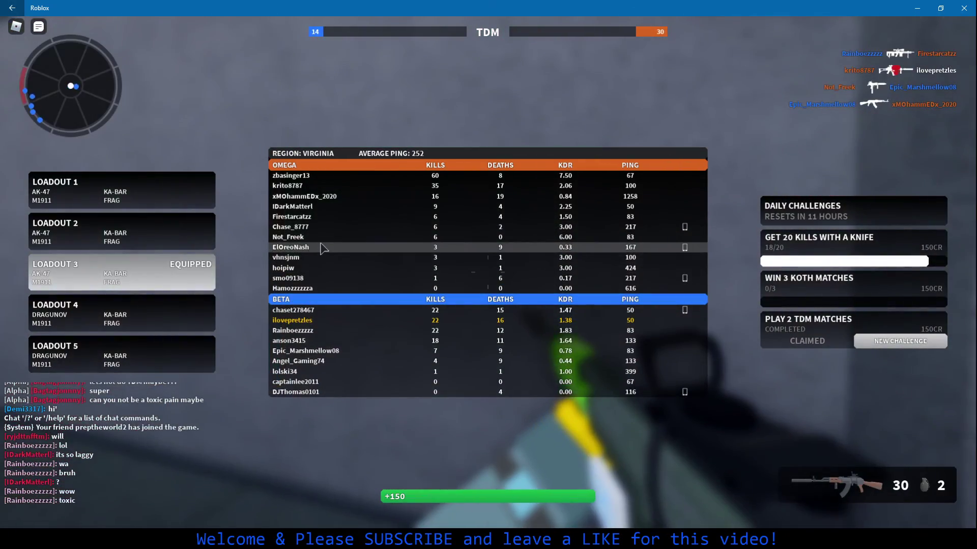
key(Tab)
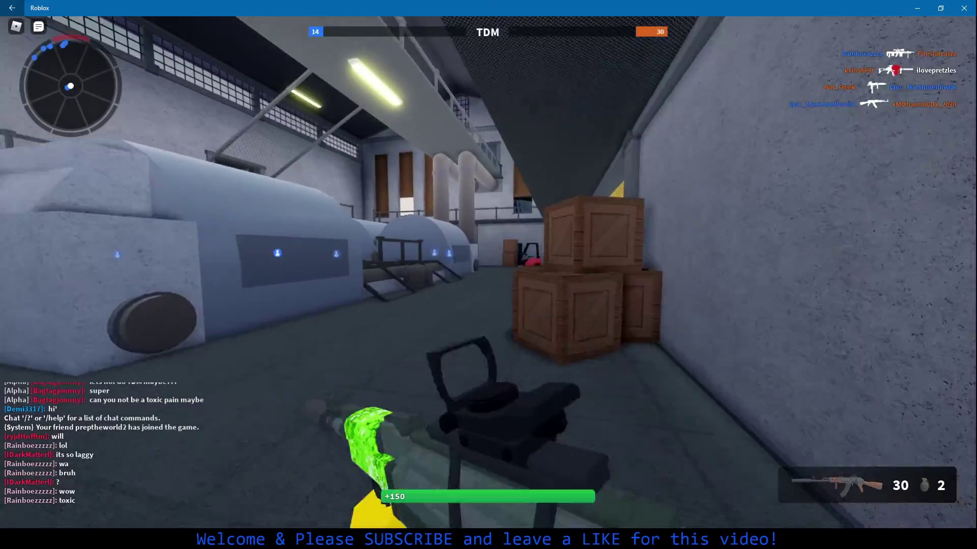
Move outdoors under the yellow container, aim and fire down the alley, then reload the rifle
key(w)
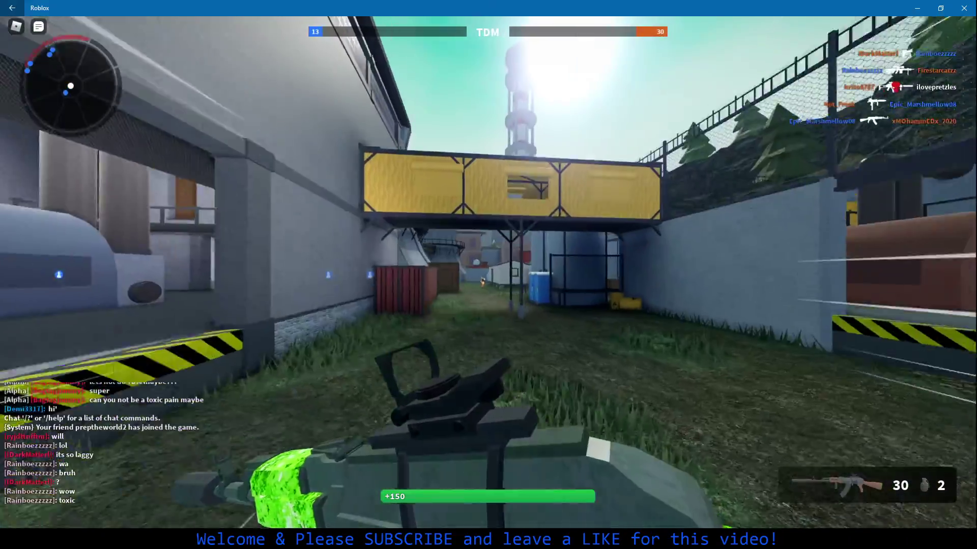
key(w)
right_click(488, 275)
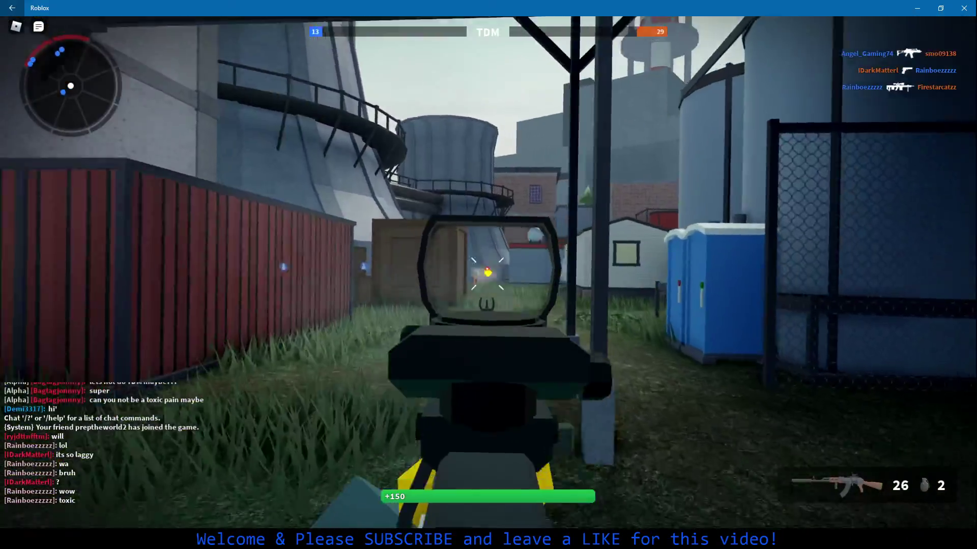
click(489, 274)
key(r)
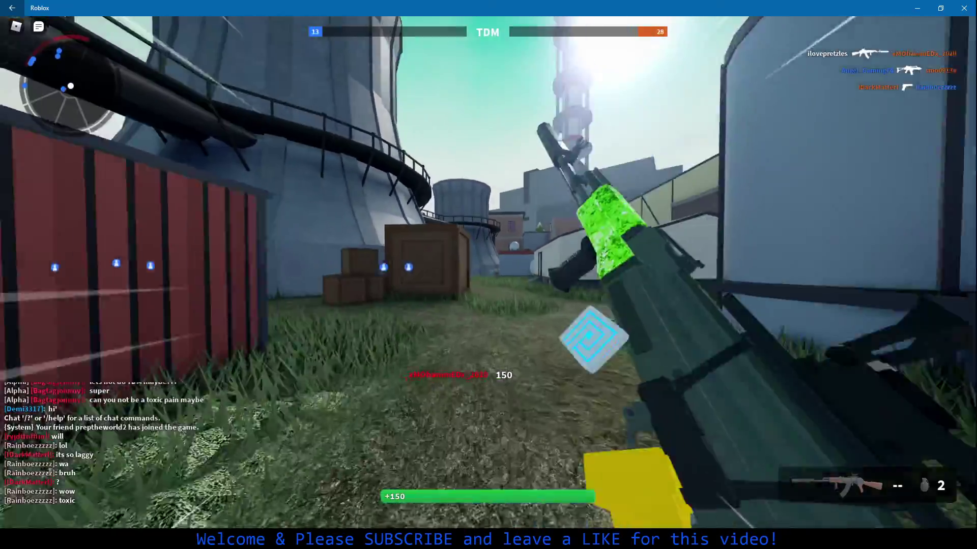
key(w)
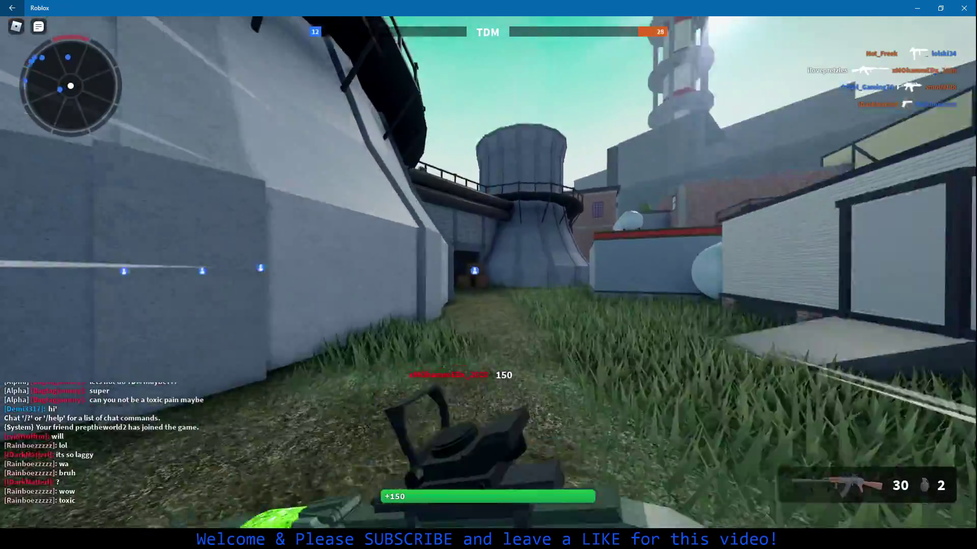
key(w)
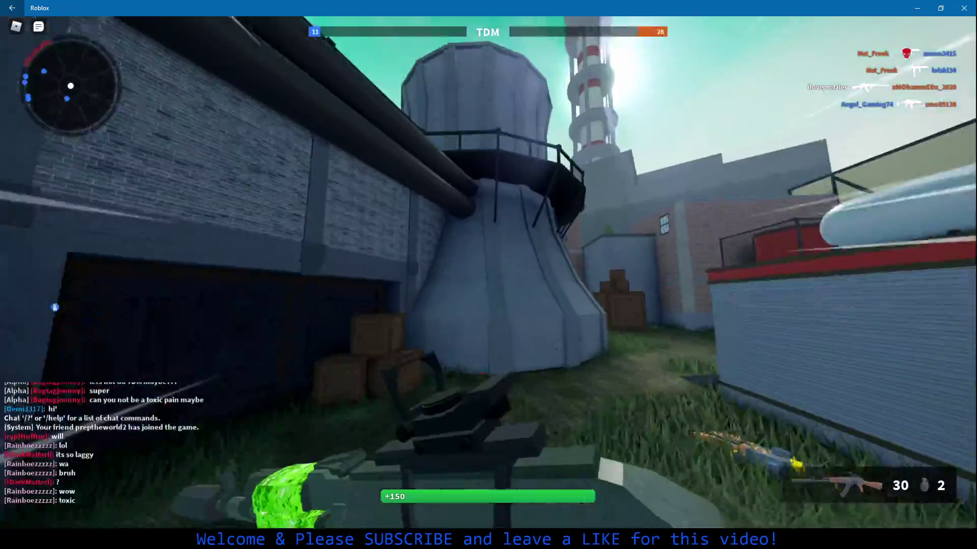
Run to the cooling tower and climb its ladder, ending with the rifle equipped
key(w)
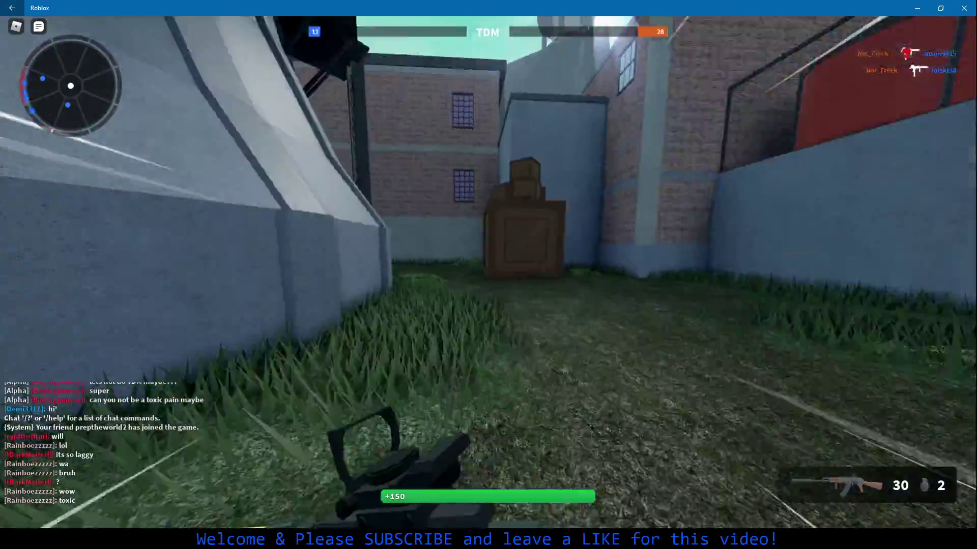
key(w)
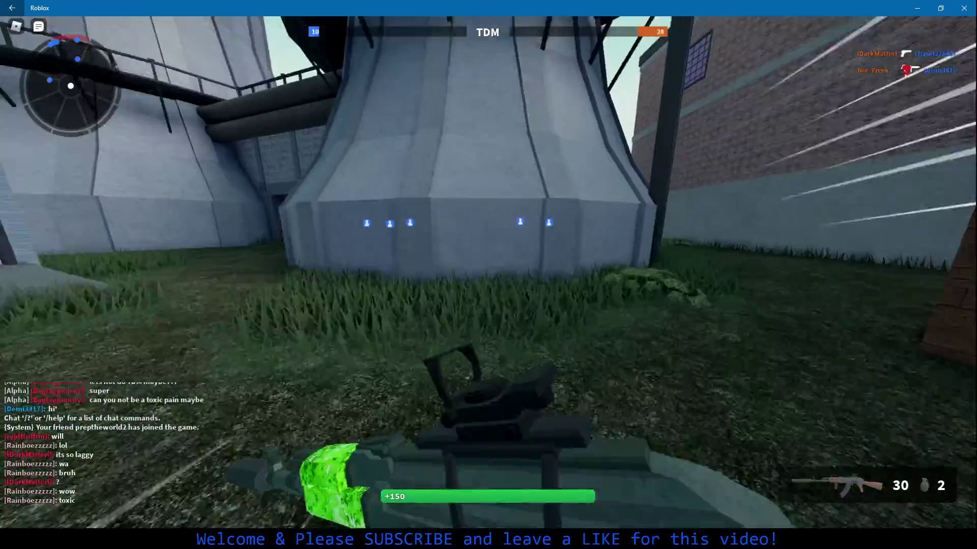
key(w)
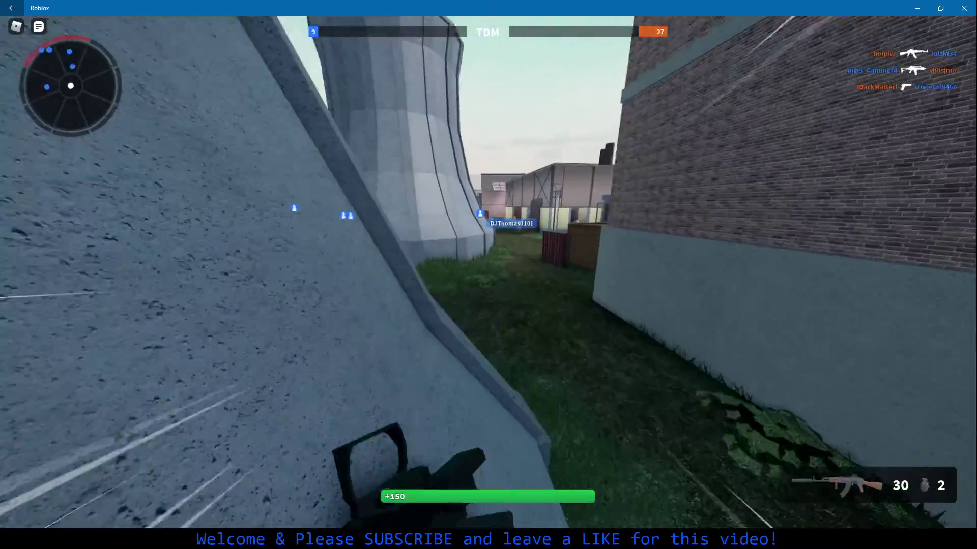
key(w)
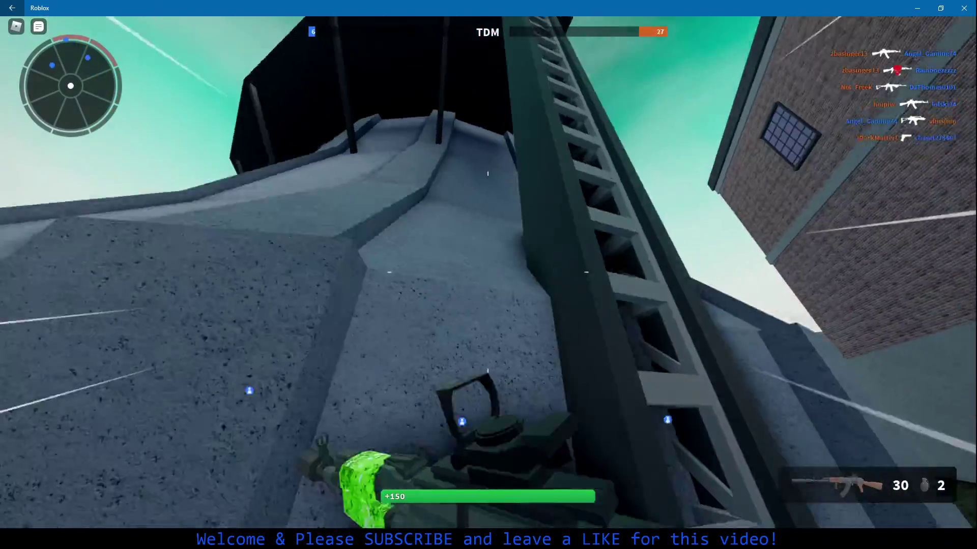
key(2)
key(w)
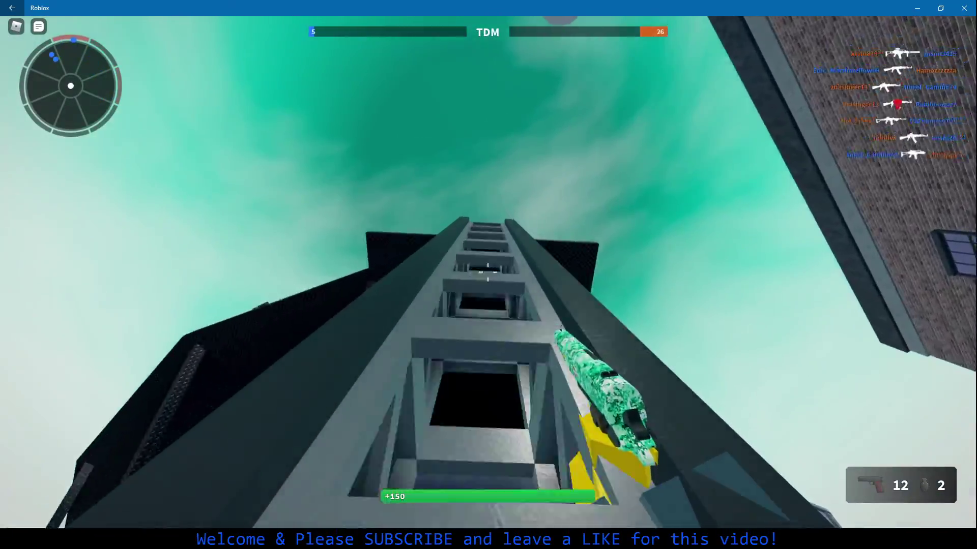
key(w)
key(1)
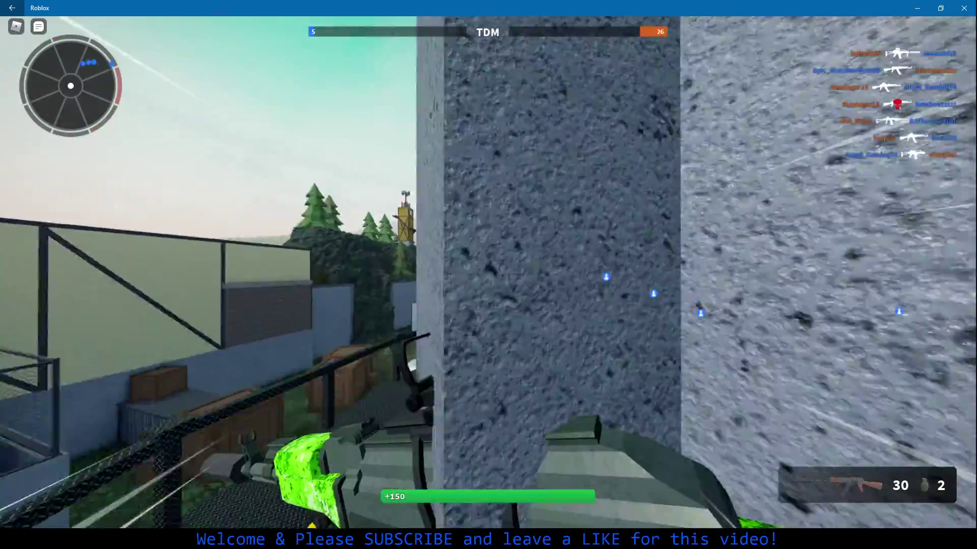
Aim over the base from the tower walkway, then switch to the knife and rush an enemy
key(w)
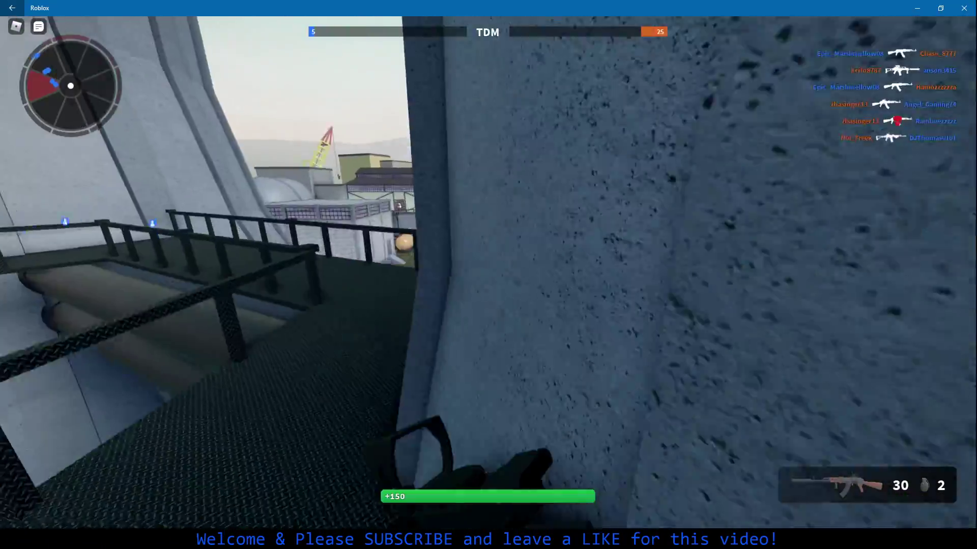
key(w)
right_click(488, 274)
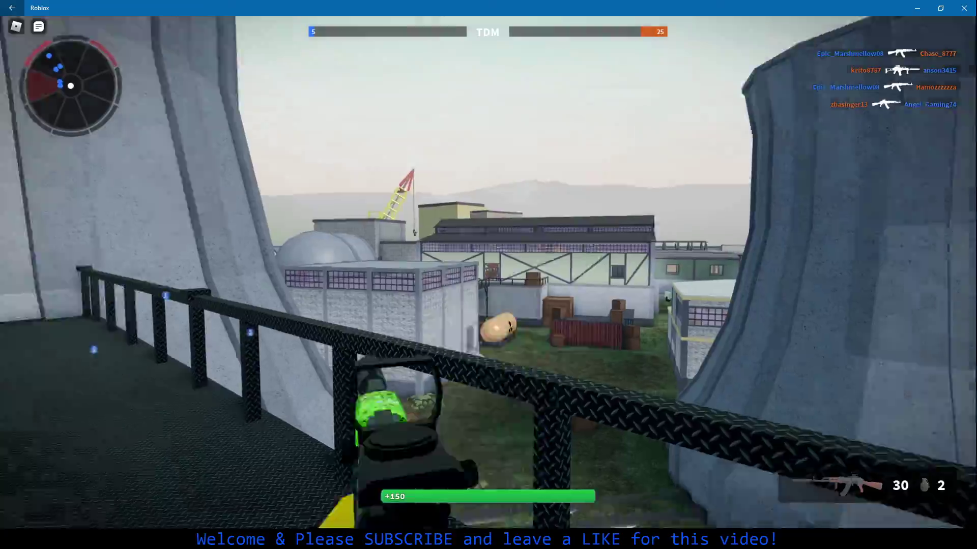
key(2)
key(w)
key(3)
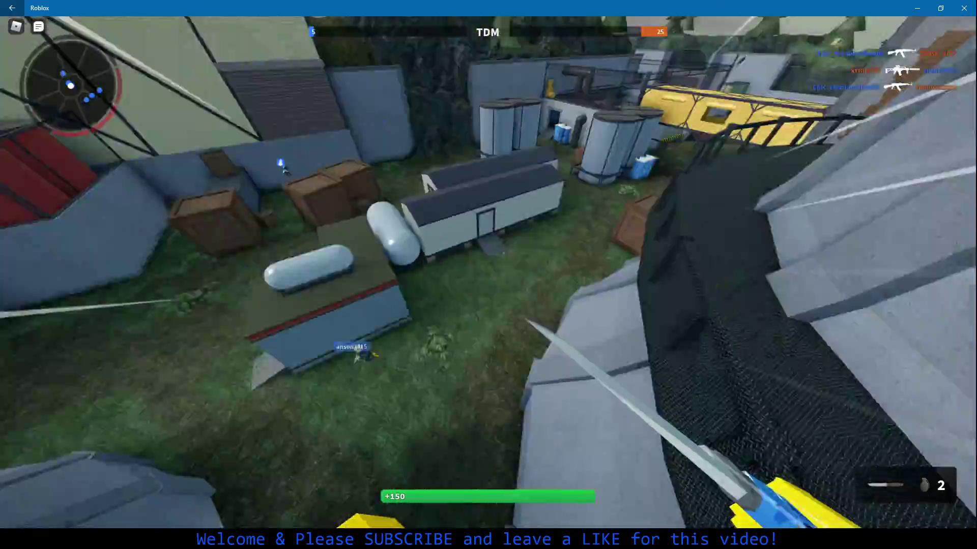
key(w)
key(w)
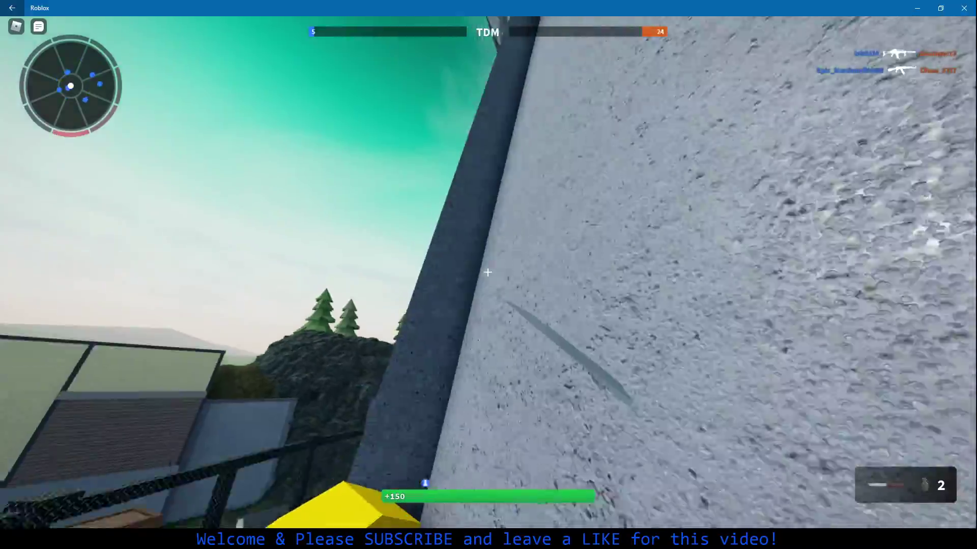
Swing the knife, return to the rifle, and cross the mesh walkway down to the warehouse floor
key(w)
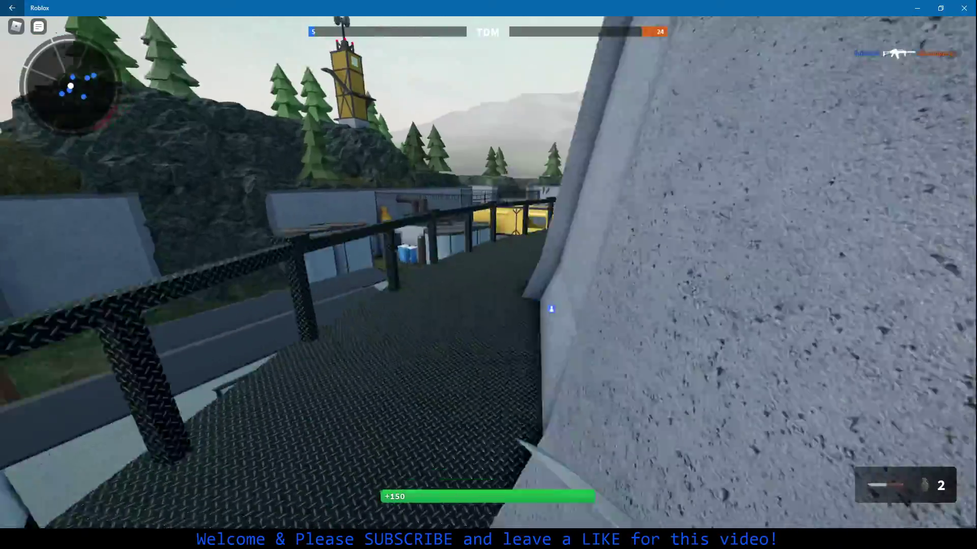
key(w)
key(w)
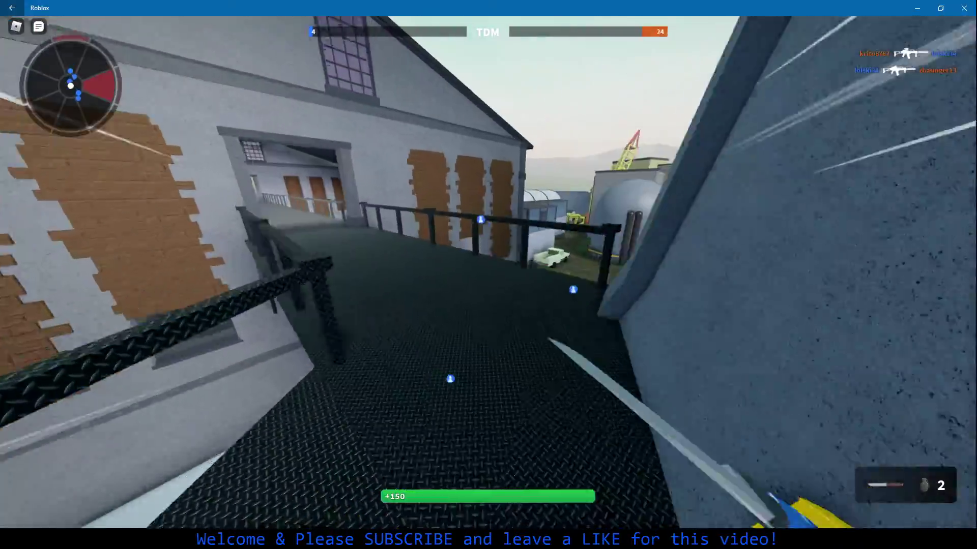
key(w)
key(1)
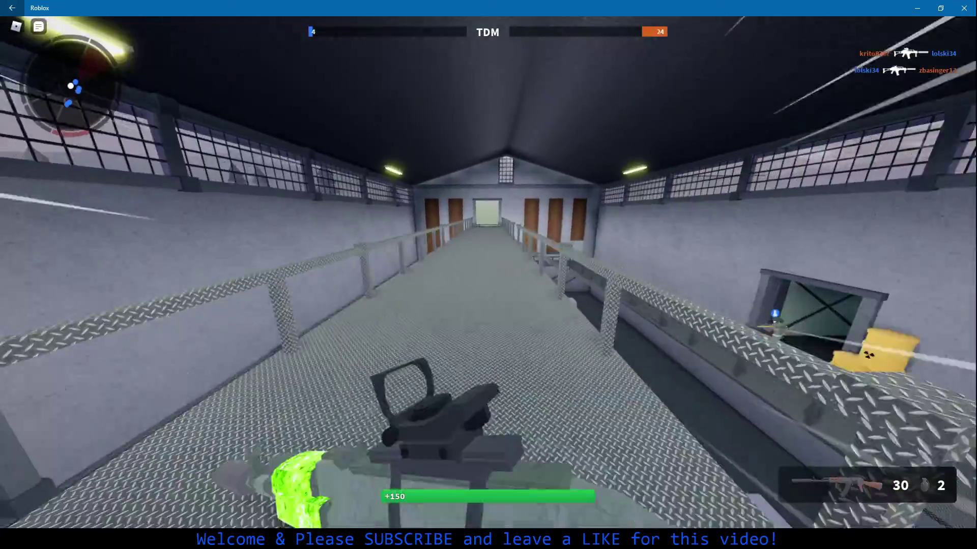
key(w)
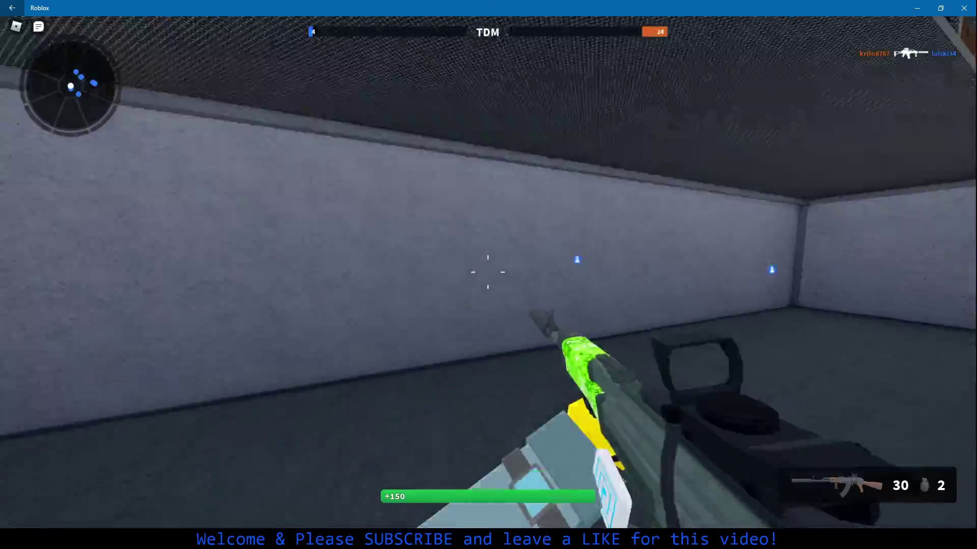
key(w)
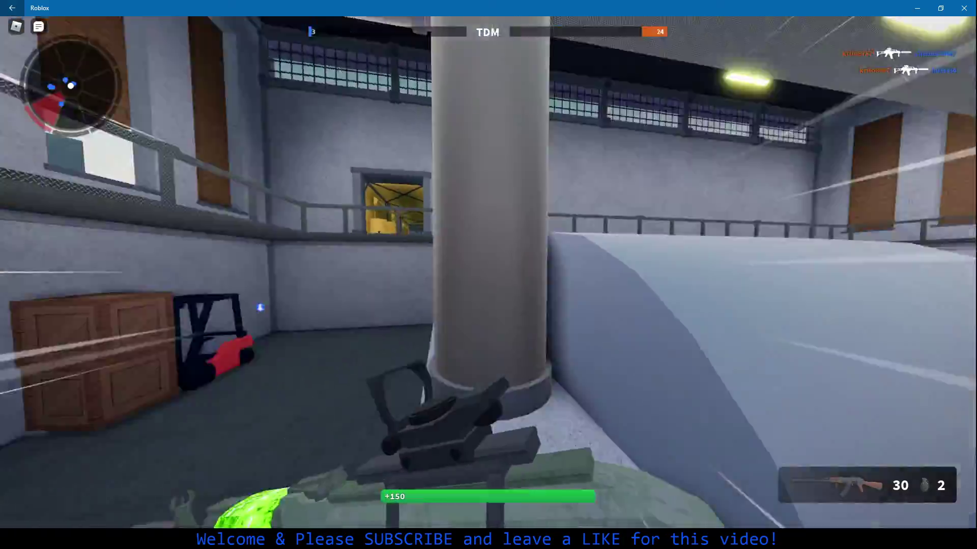
key(w)
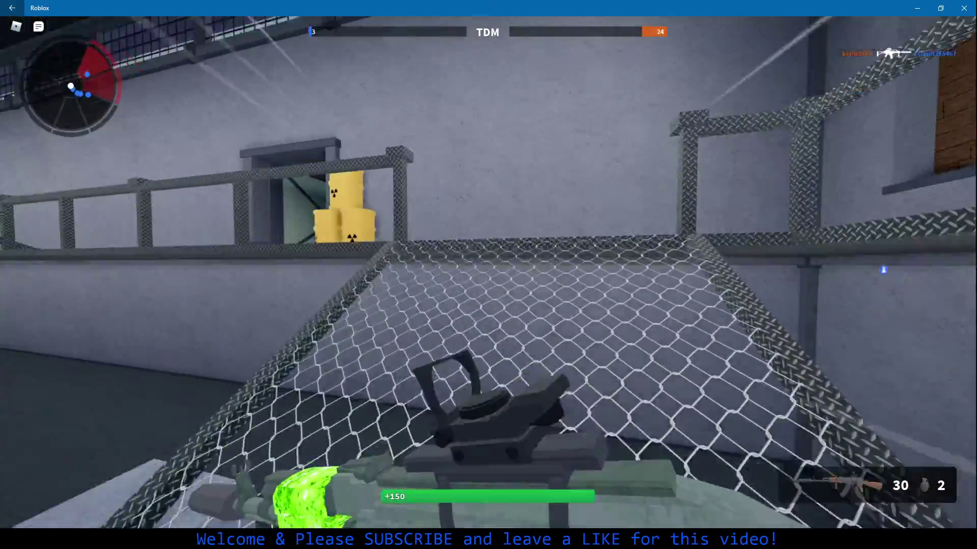
key(w)
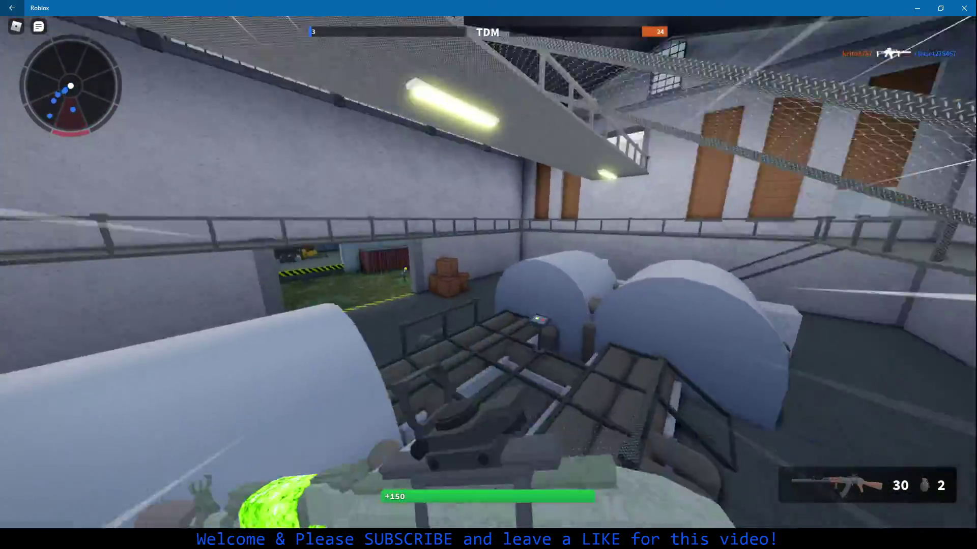
Cross the yard with the pistol toward the parked cars and wall passage as the match ends
key(w)
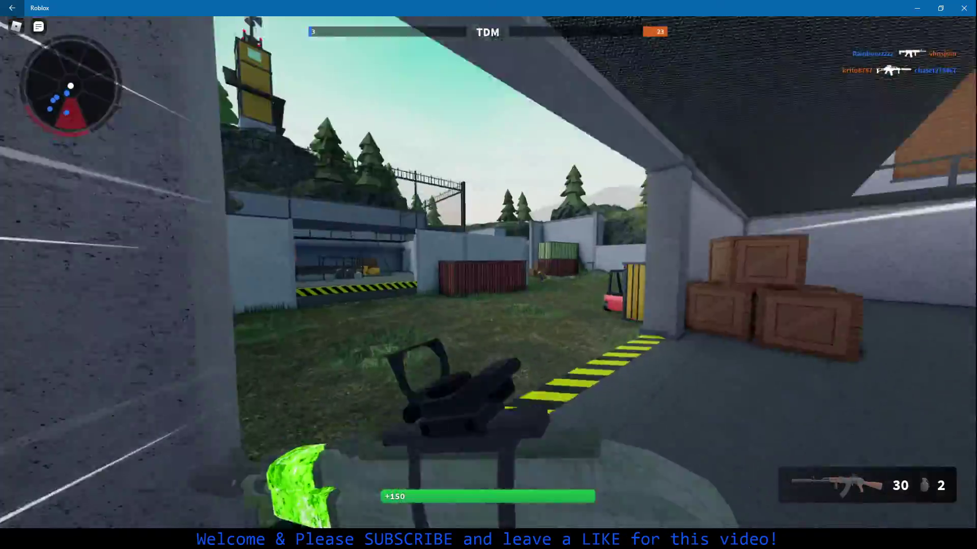
key(w)
key(2)
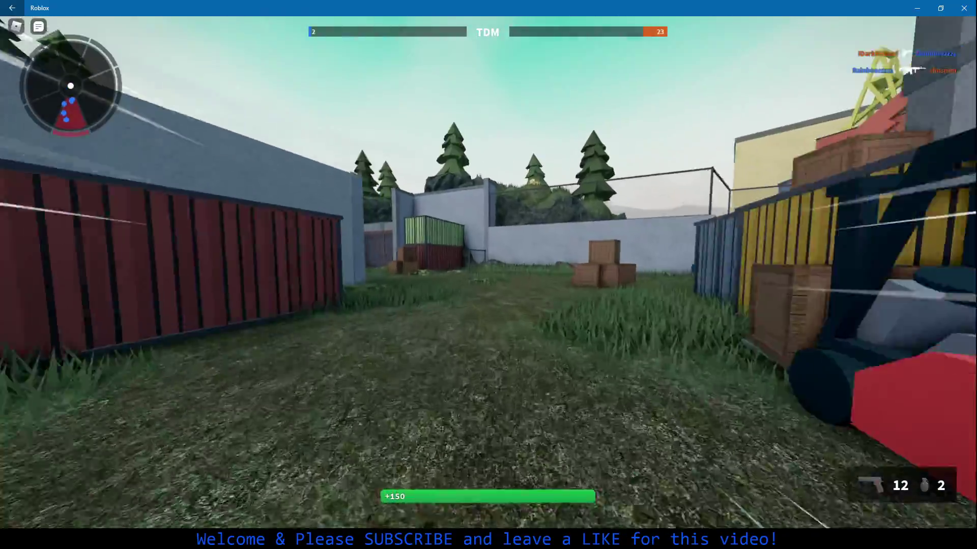
key(w)
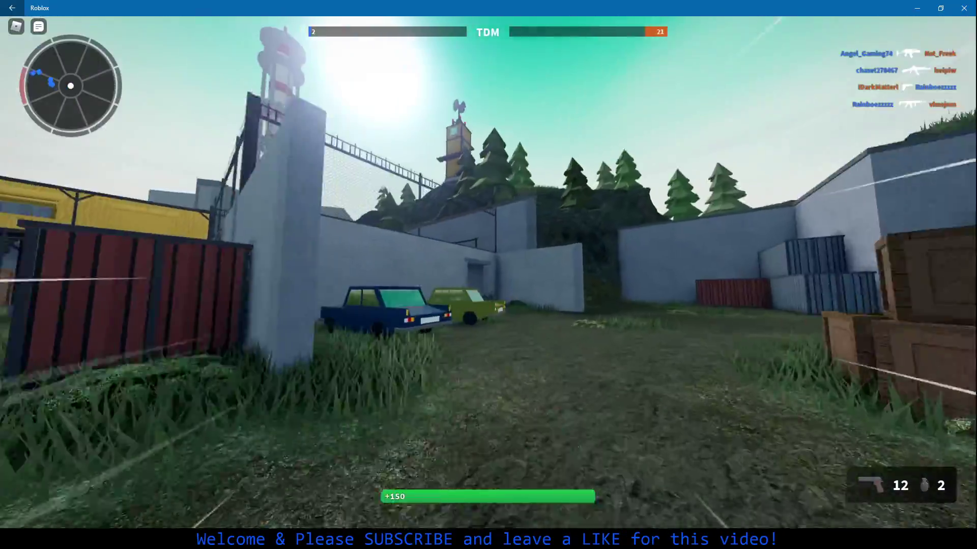
key(w)
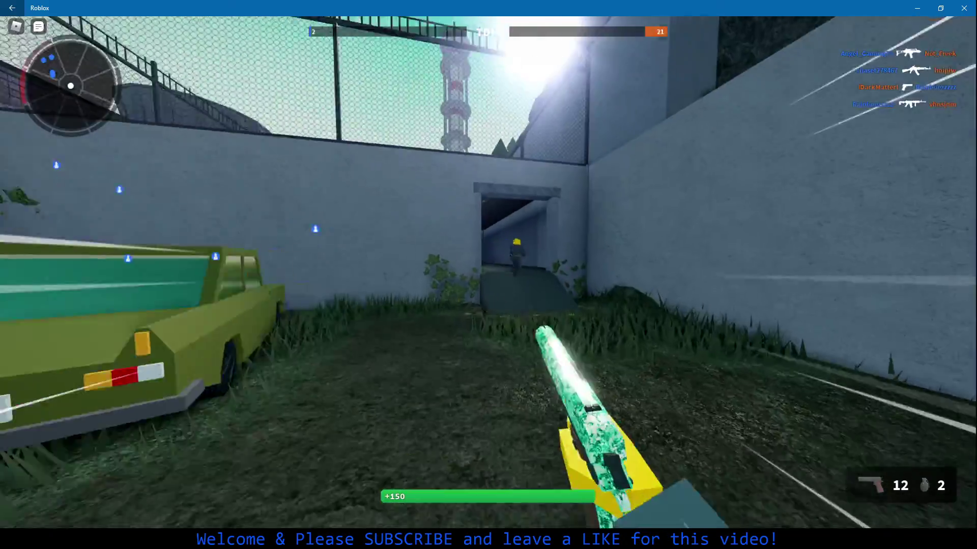
key(w)
key(Escape)
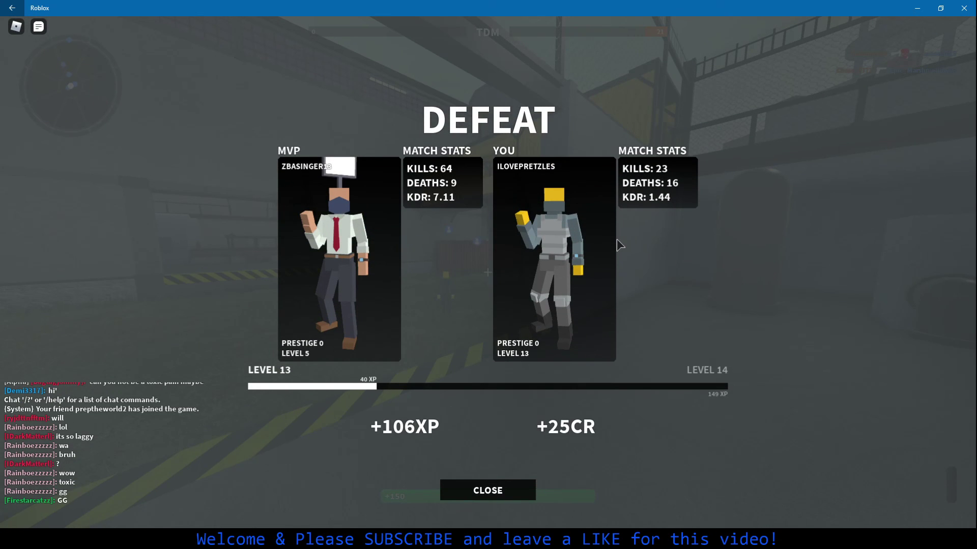
Dismiss the defeat results, then leave Bad Business through the Esc menu
click(481, 489)
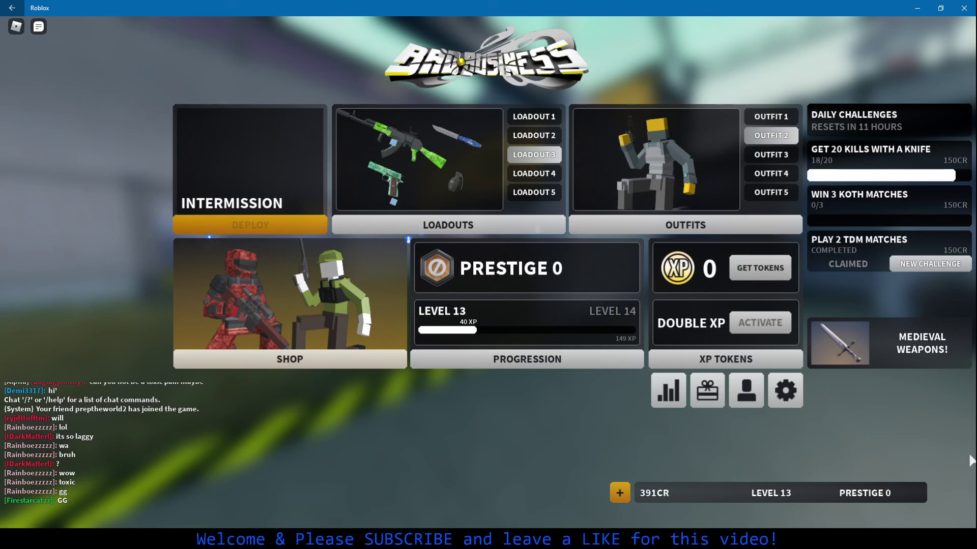
key(Escape)
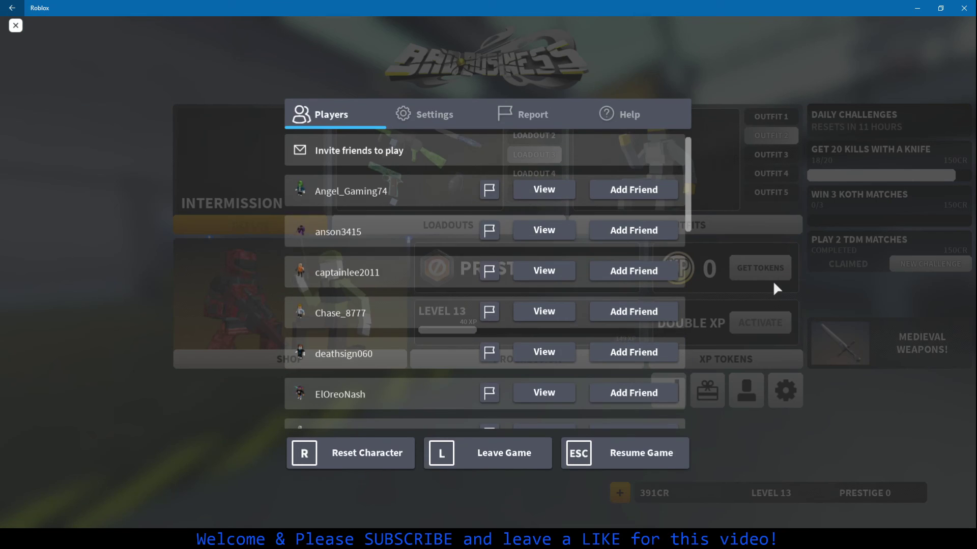
click(432, 248)
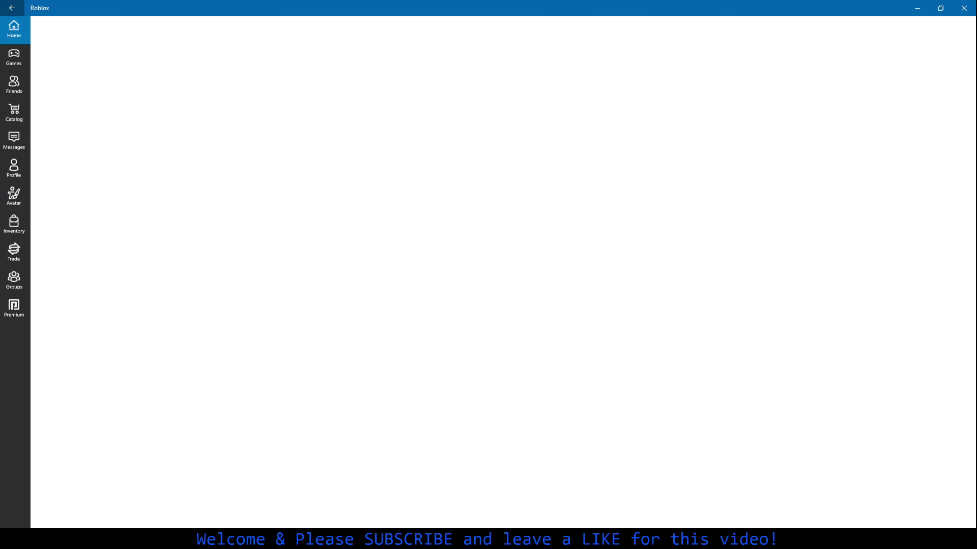